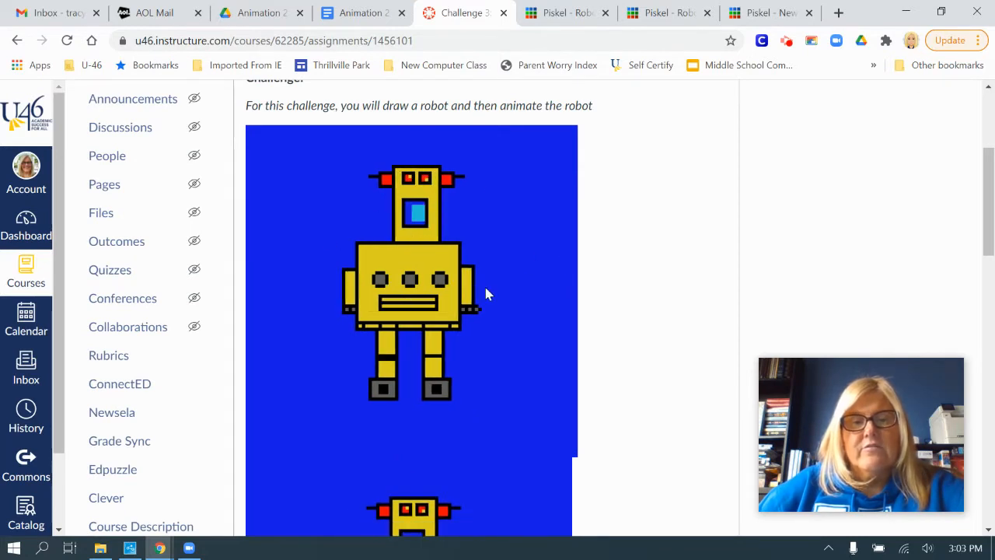
Review the robot challenge's Getting Started and To Create instructions, and view the example Robot and Robot clone sprites in Piskel.
{"action": "scroll", "coordinate": [477, 293], "scroll_direction": "down", "scroll_amount": 1}
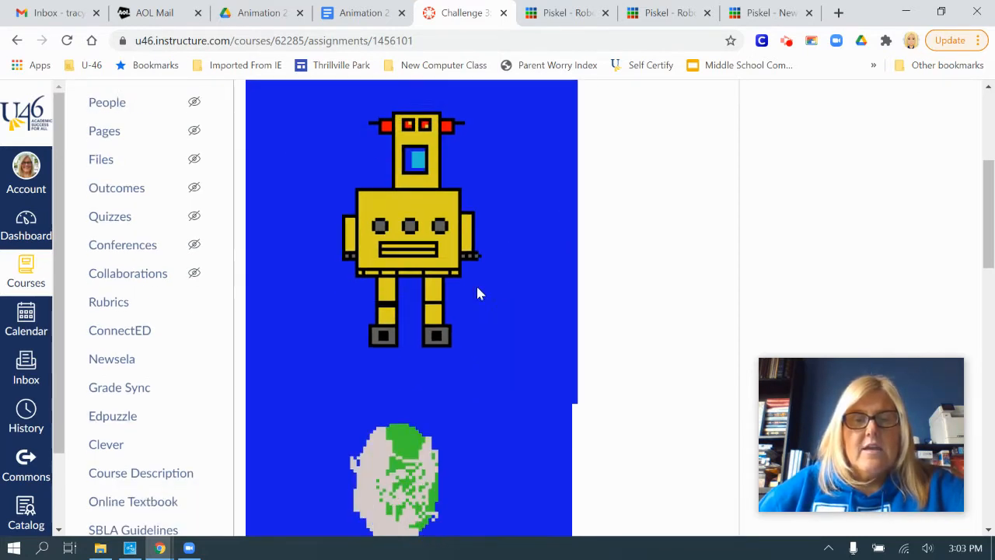
{"action": "scroll", "coordinate": [477, 293], "scroll_direction": "down", "scroll_amount": 4}
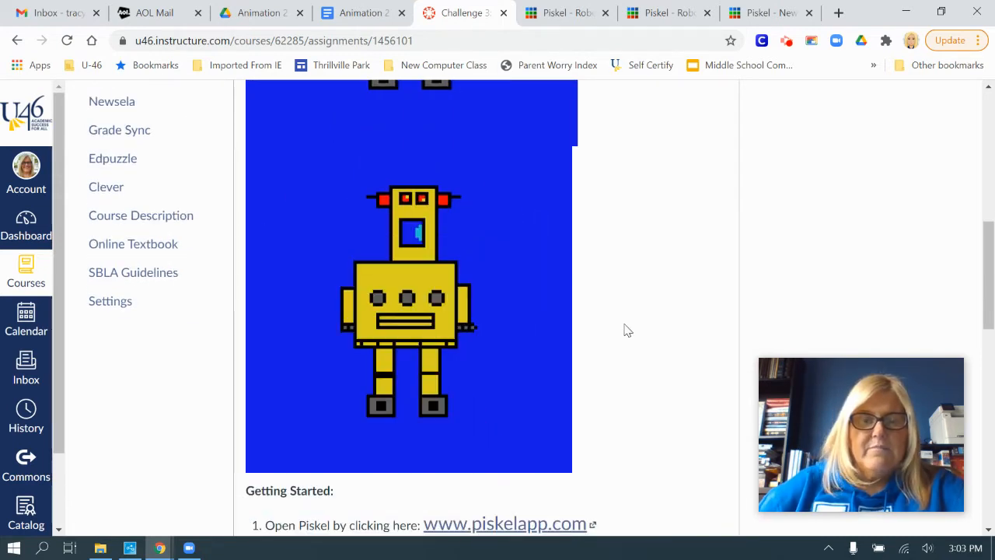
{"action": "scroll", "coordinate": [629, 330], "scroll_direction": "down", "scroll_amount": 2}
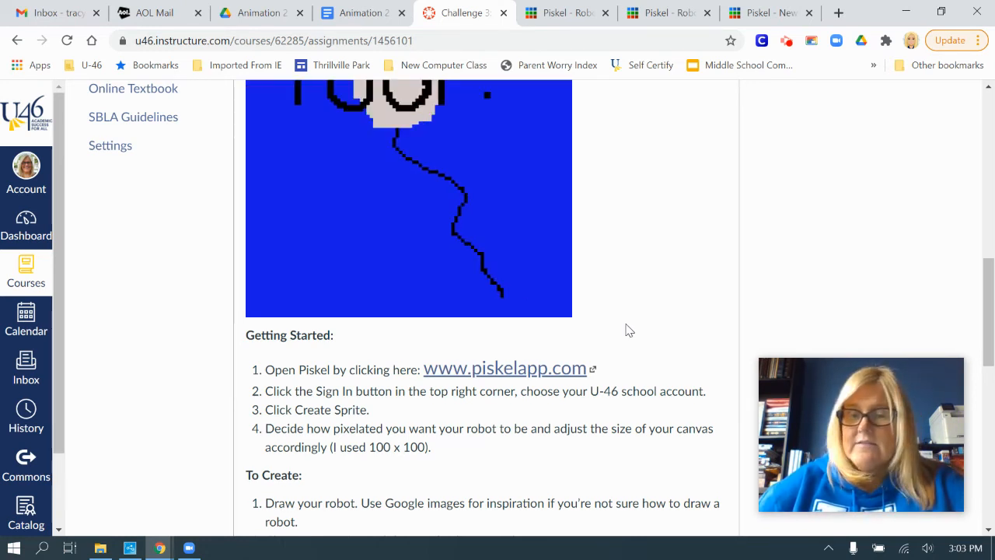
{"action": "scroll", "coordinate": [630, 366], "scroll_direction": "down", "scroll_amount": 2}
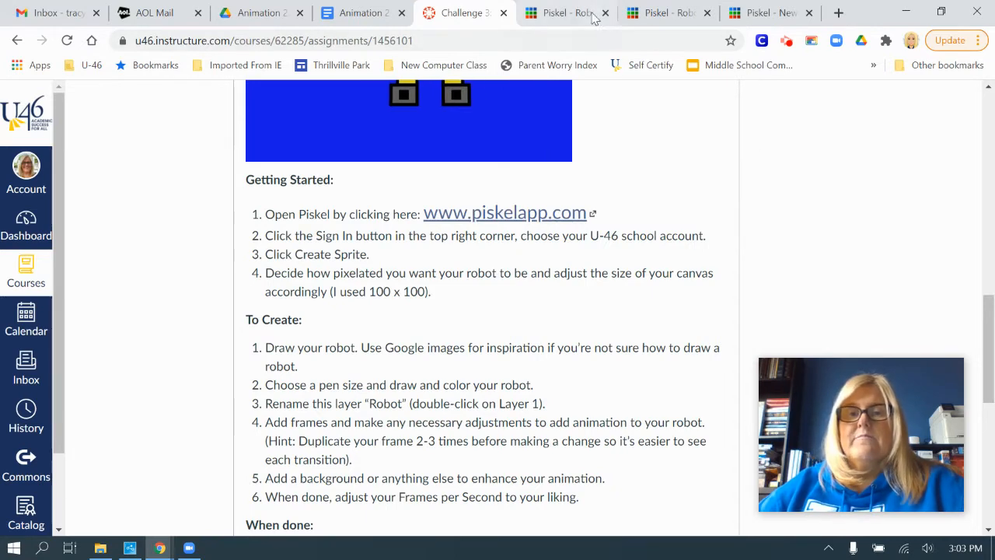
{"action": "left_click", "coordinate": [563, 14]}
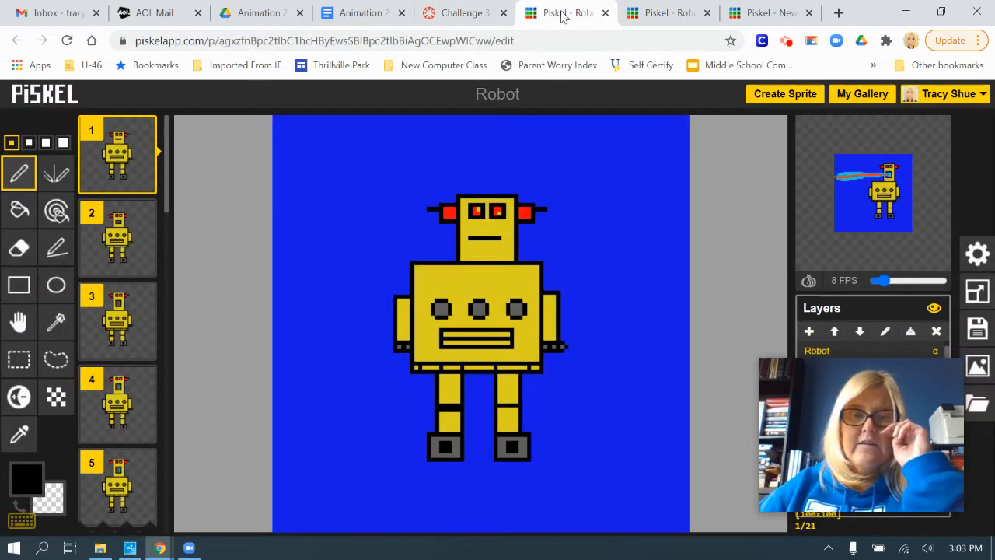
{"action": "left_click", "coordinate": [664, 13]}
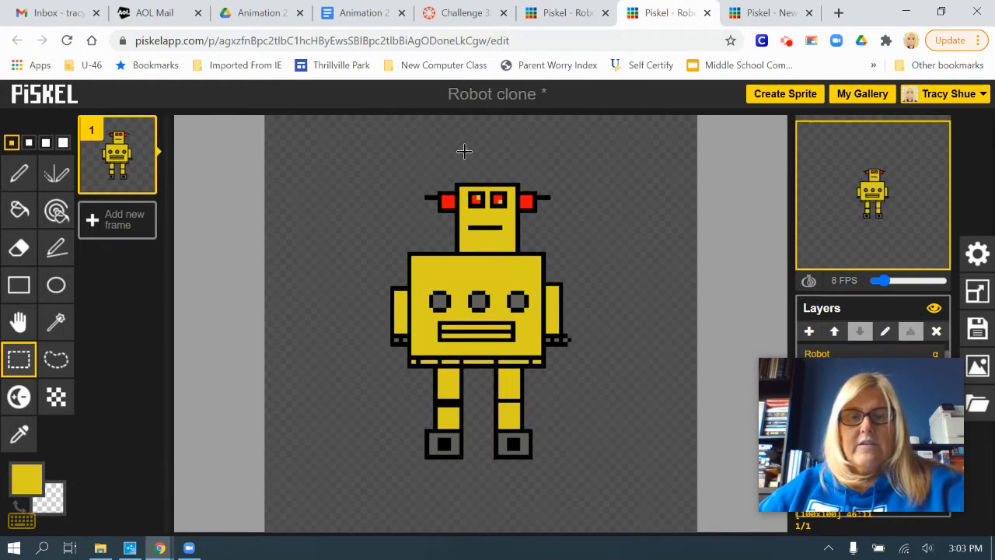
Resize the canvas of the blank New Piskel sprite to 100 x 100 px.
{"action": "left_click", "coordinate": [773, 14]}
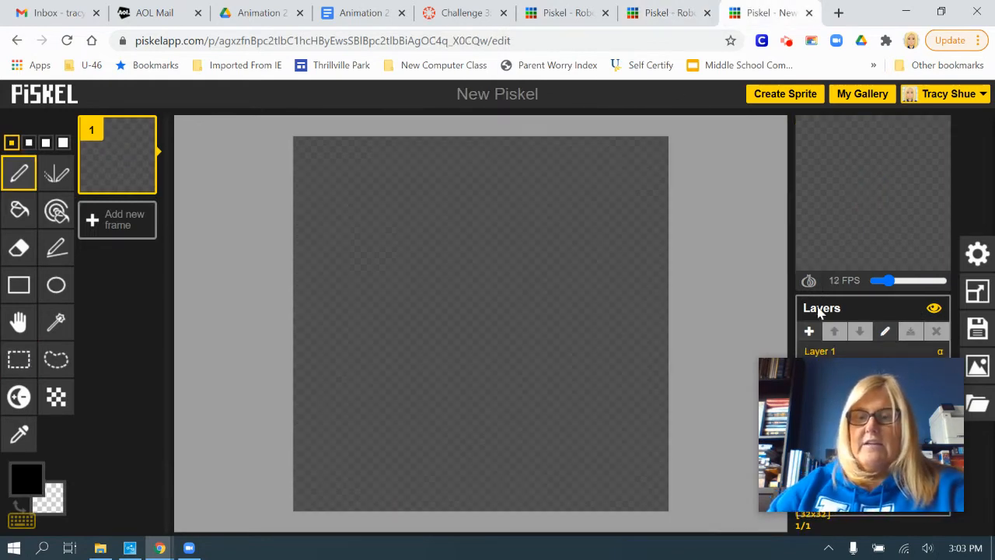
{"action": "left_click_drag", "start_coordinate": [895, 397], "coordinate": [350, 377]}
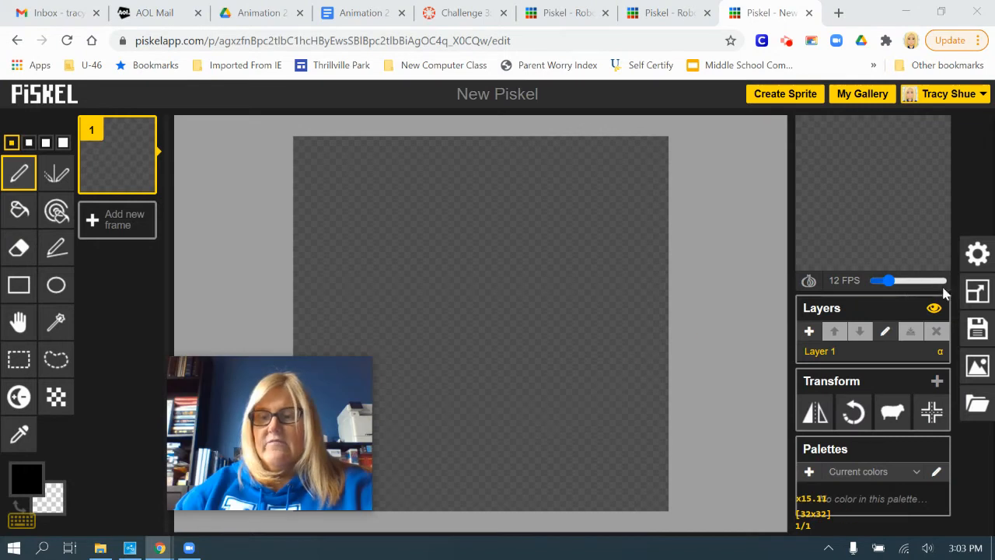
{"action": "left_click", "coordinate": [976, 295]}
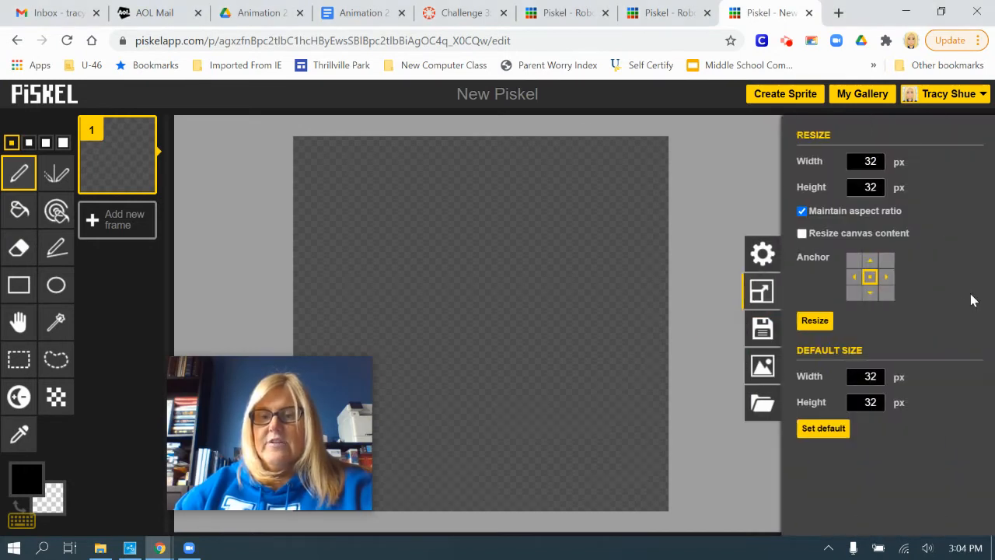
{"action": "double_click", "coordinate": [863, 161]}
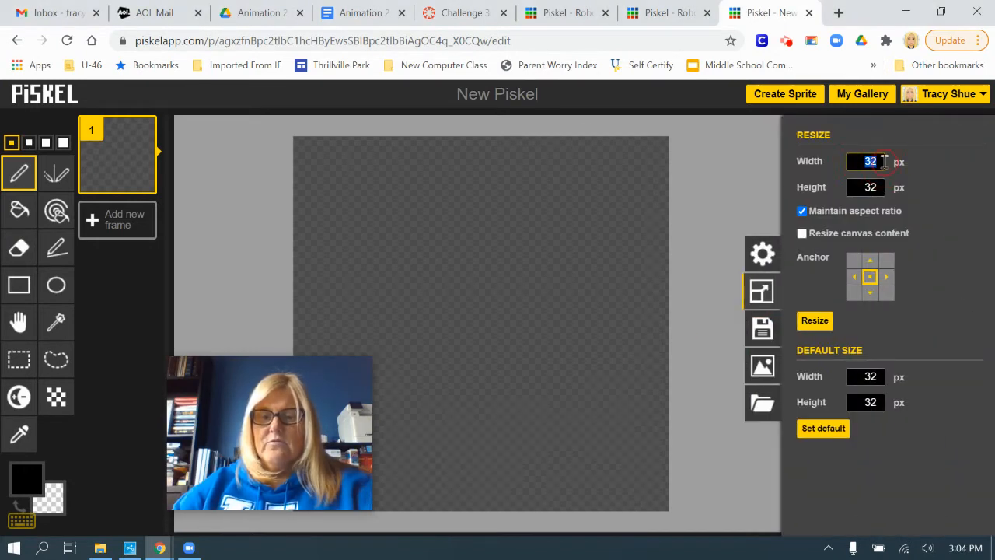
{"action": "type", "text": "100"}
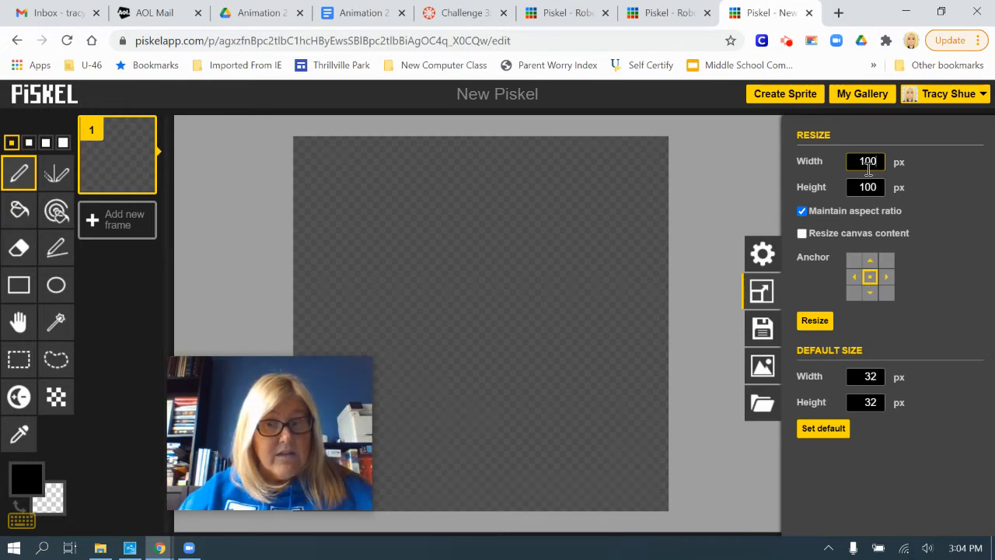
{"action": "left_click", "coordinate": [817, 332]}
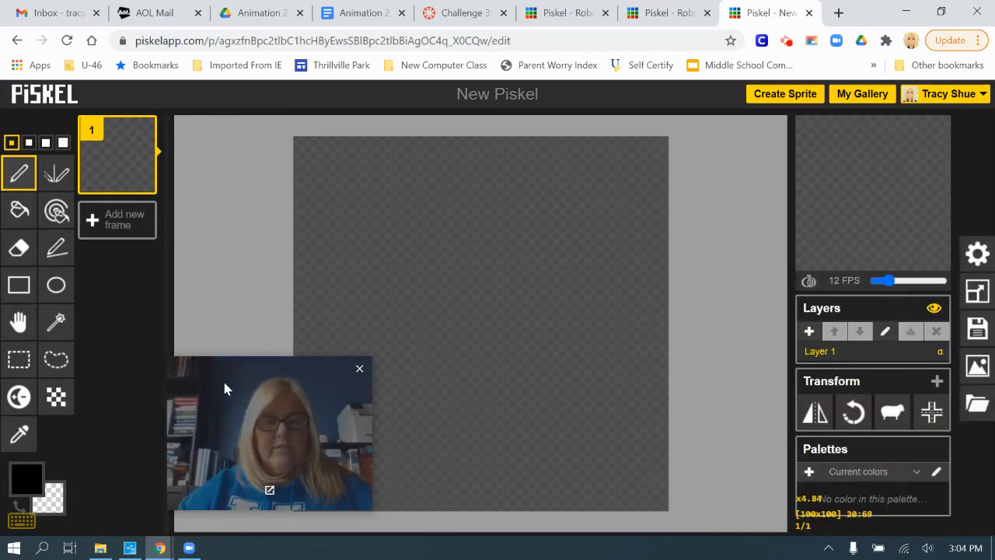
Check the Robot clone example and outline a robot in New Piskel with black rectangles for head, ears, body, arms and legs.
{"action": "left_click_drag", "start_coordinate": [224, 389], "coordinate": [800, 378]}
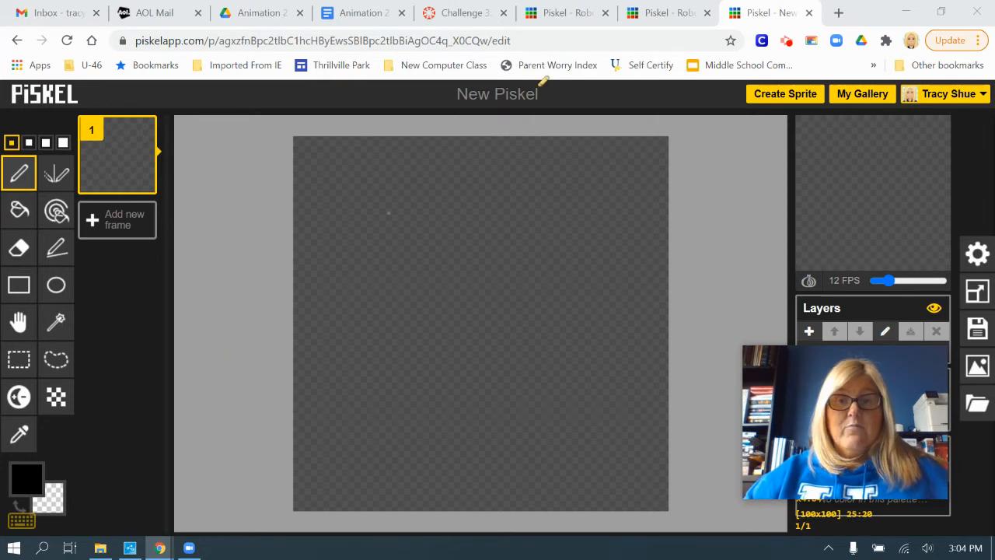
{"action": "left_click", "coordinate": [664, 12]}
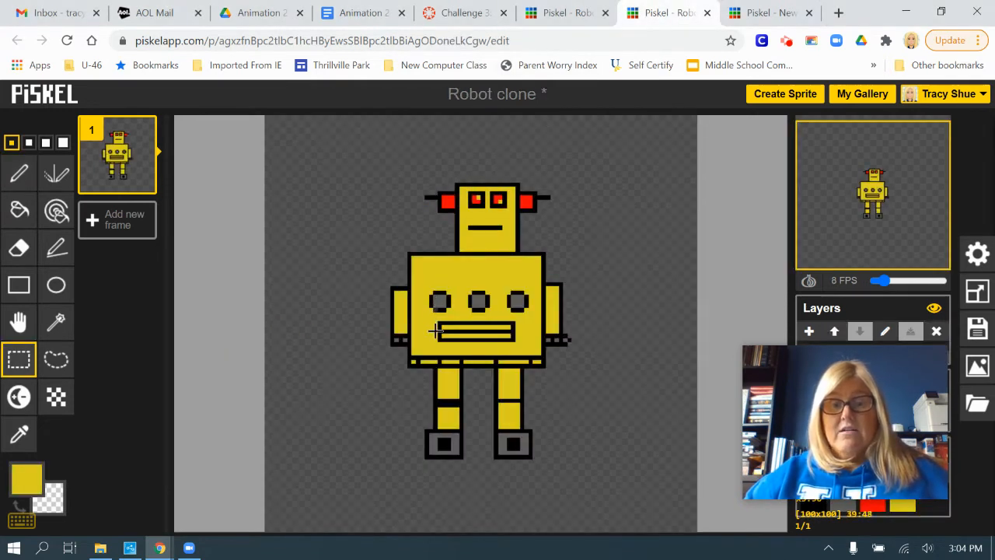
{"action": "left_click", "coordinate": [749, 11]}
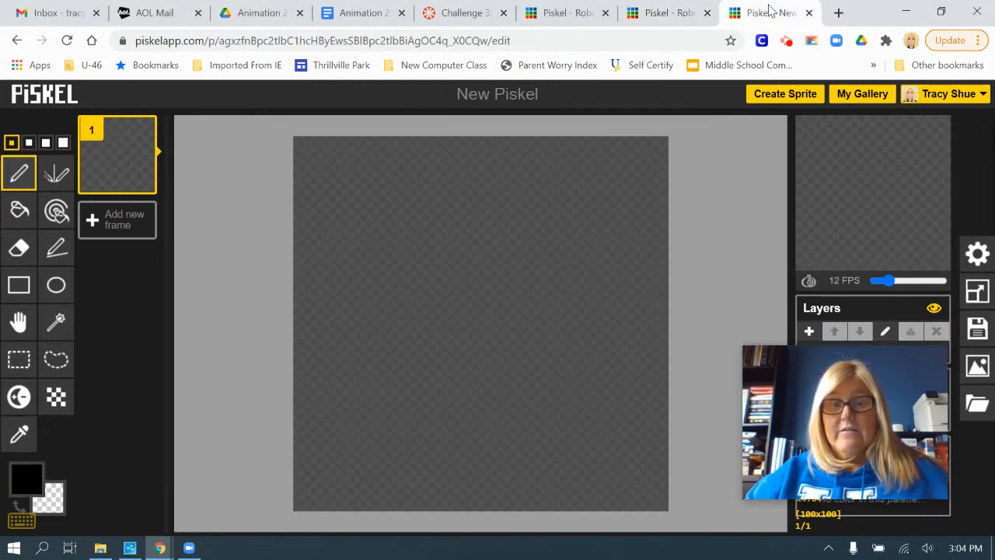
{"action": "left_click", "coordinate": [23, 289]}
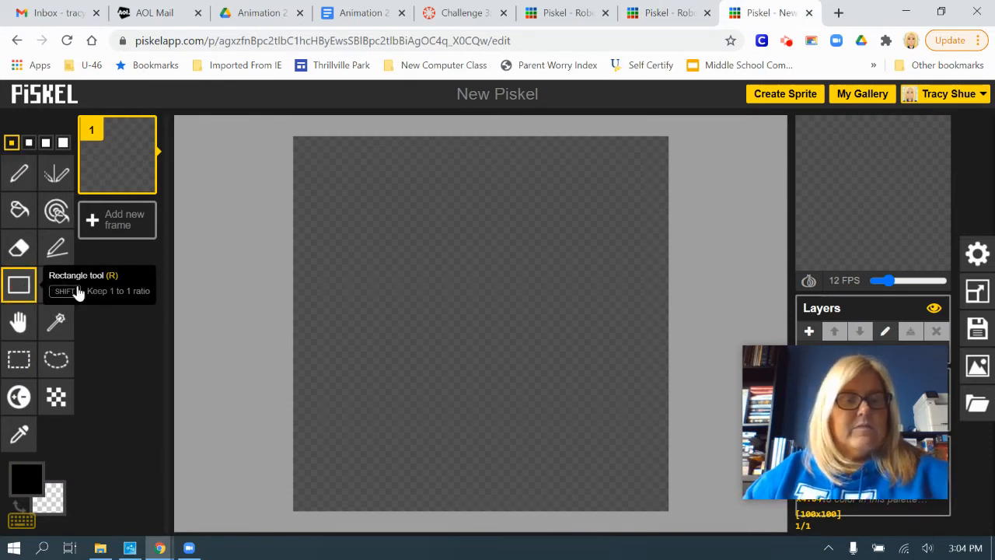
{"action": "left_click_drag", "start_coordinate": [419, 189], "coordinate": [462, 227]}
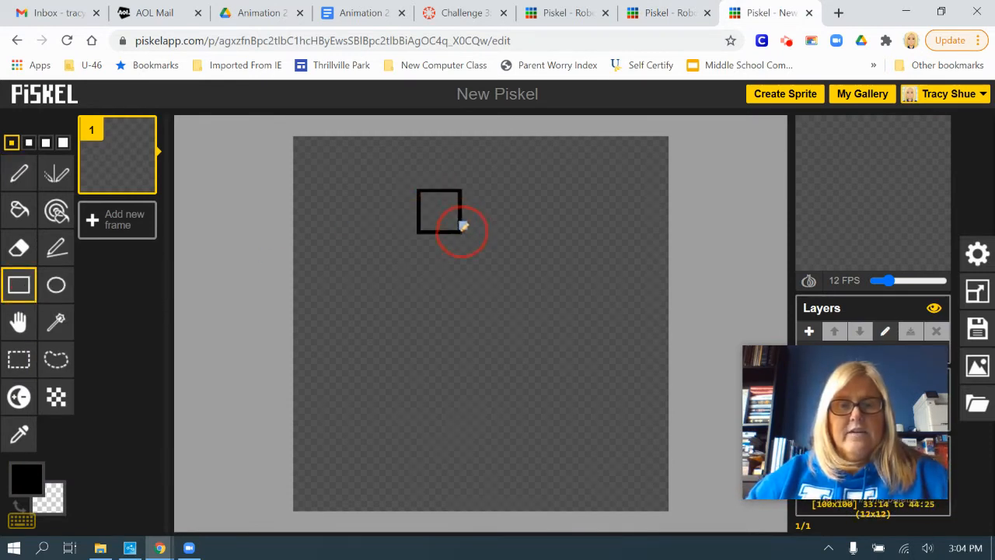
{"action": "left_click_drag", "start_coordinate": [485, 259], "coordinate": [503, 266]}
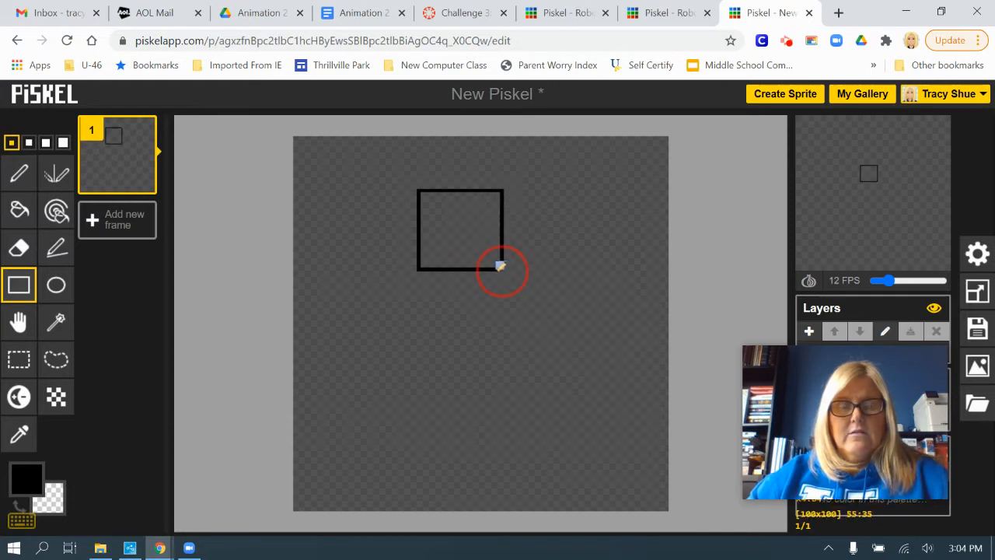
{"action": "left_click_drag", "start_coordinate": [363, 272], "coordinate": [555, 403]}
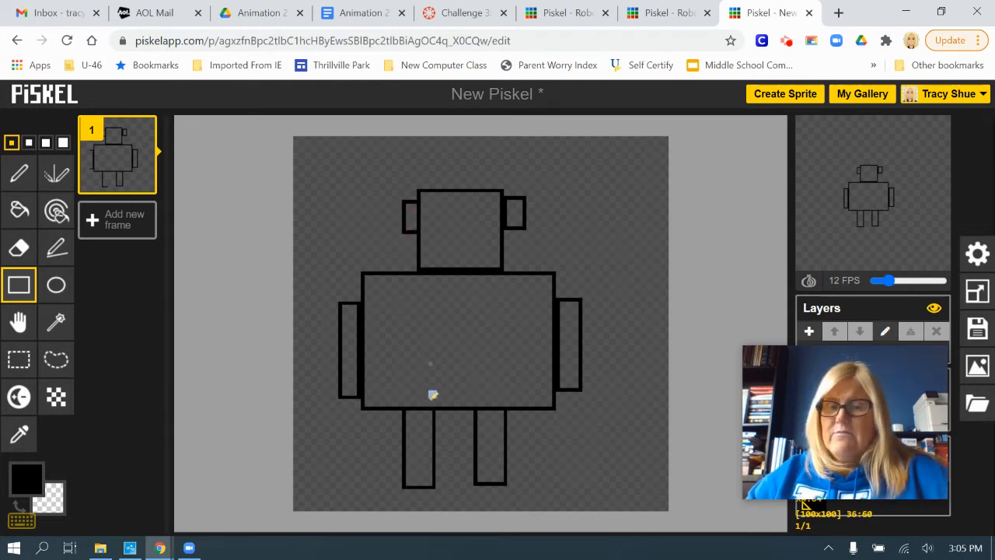
Compare the sketch with the Robot clone sprite and close the New Piskel sprite, discarding its unsaved changes.
{"action": "left_click", "coordinate": [649, 14]}
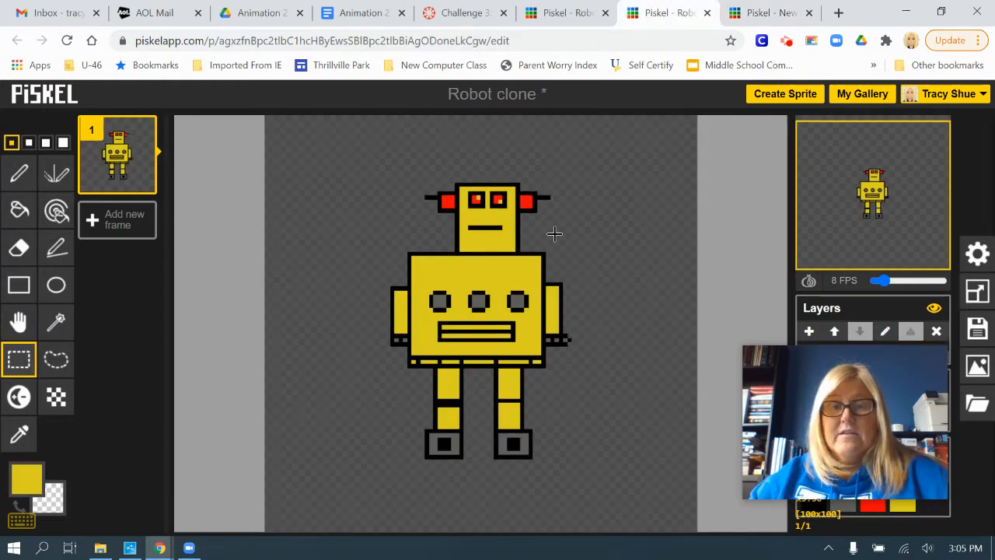
{"action": "left_click", "coordinate": [773, 9]}
{"action": "left_click", "coordinate": [661, 11]}
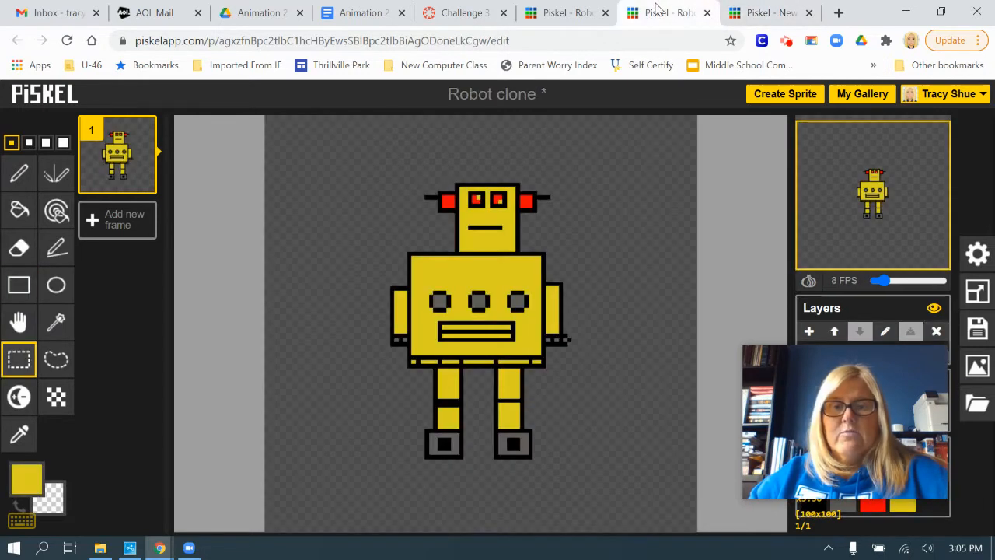
{"action": "left_click", "coordinate": [808, 13]}
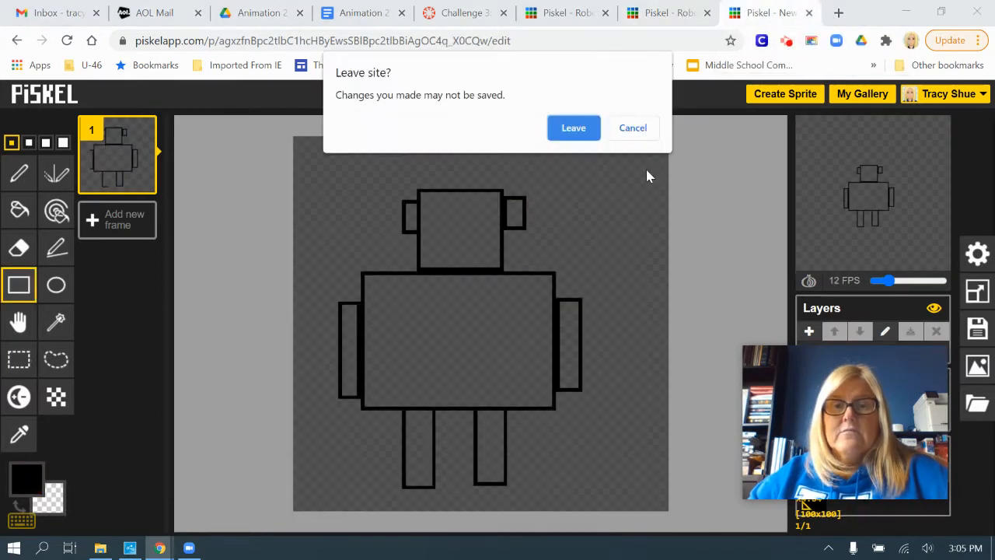
{"action": "left_click", "coordinate": [583, 135]}
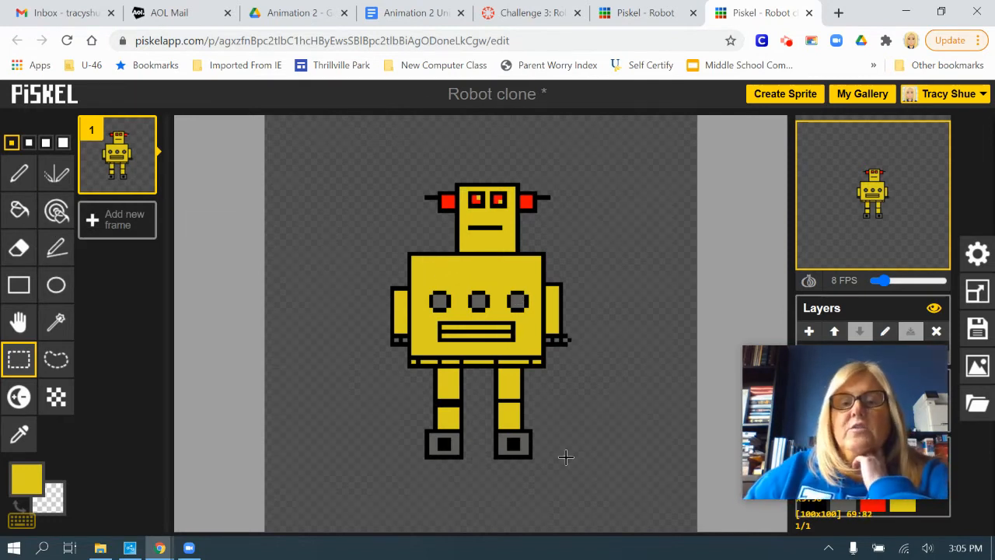
Examine frame 2 of the finished Robot animation and return to the Robot clone sprite.
{"action": "left_click", "coordinate": [629, 12]}
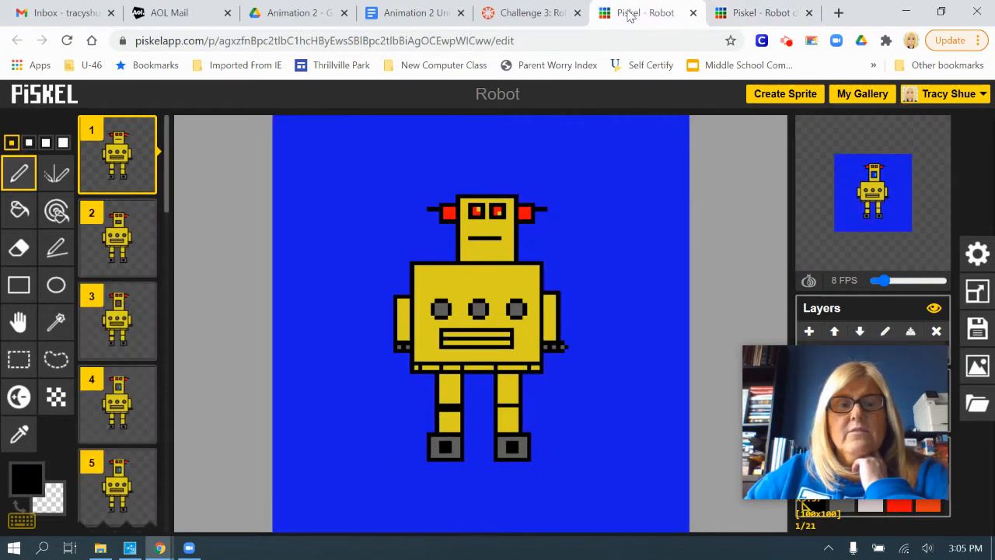
{"action": "left_click", "coordinate": [120, 231]}
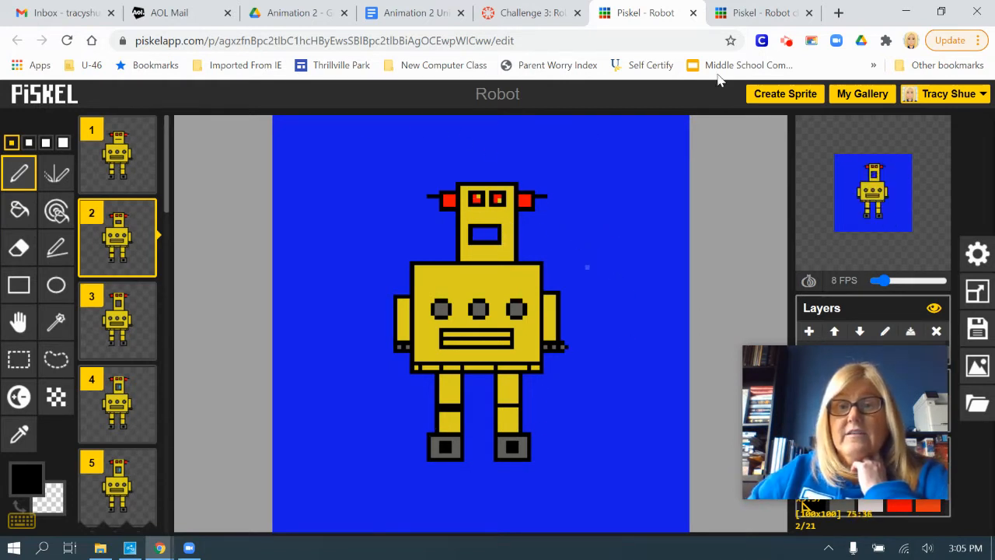
{"action": "left_click", "coordinate": [758, 14]}
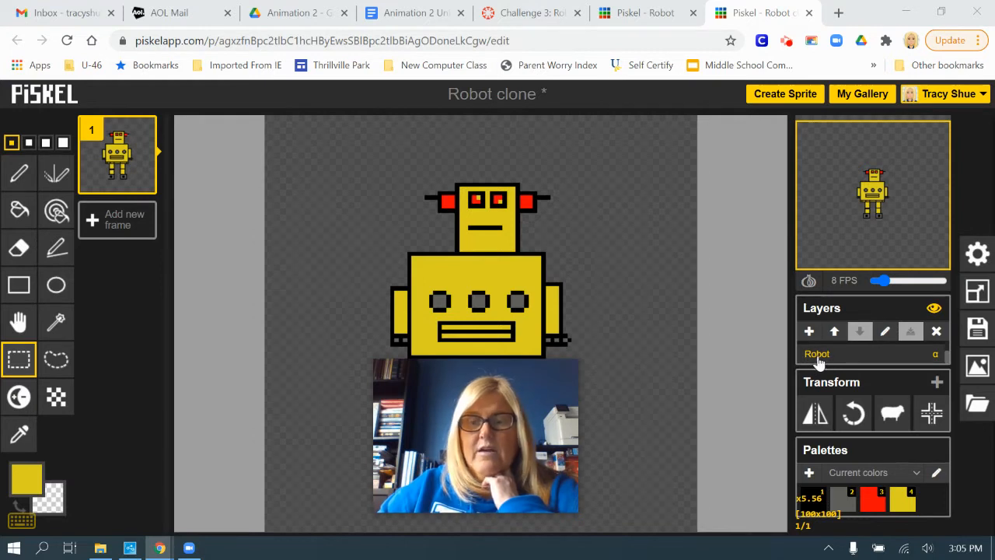
Add a new layer to the Robot clone sprite.
{"action": "left_click", "coordinate": [808, 332]}
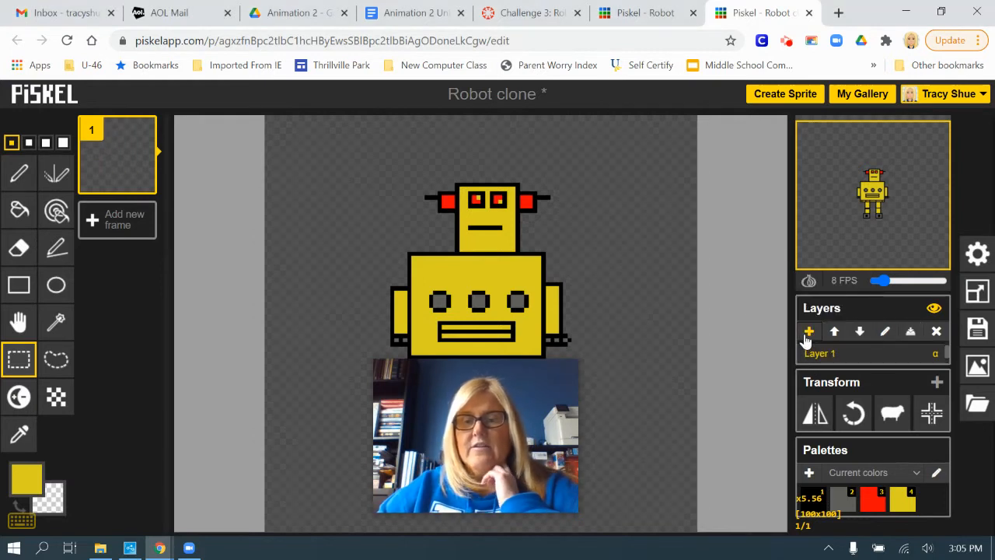
{"action": "double_click", "coordinate": [845, 359]}
{"action": "type", "text": "Balloon"}
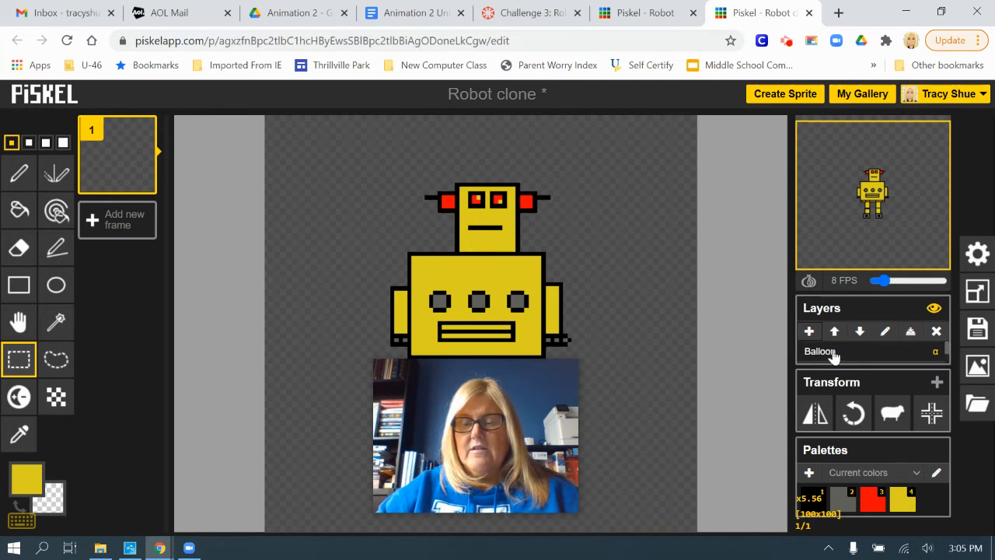
Find the newly added Layer 1 among the sprite's layers and rename it Background.
{"action": "scroll", "coordinate": [845, 354], "scroll_direction": "down", "scroll_amount": 1}
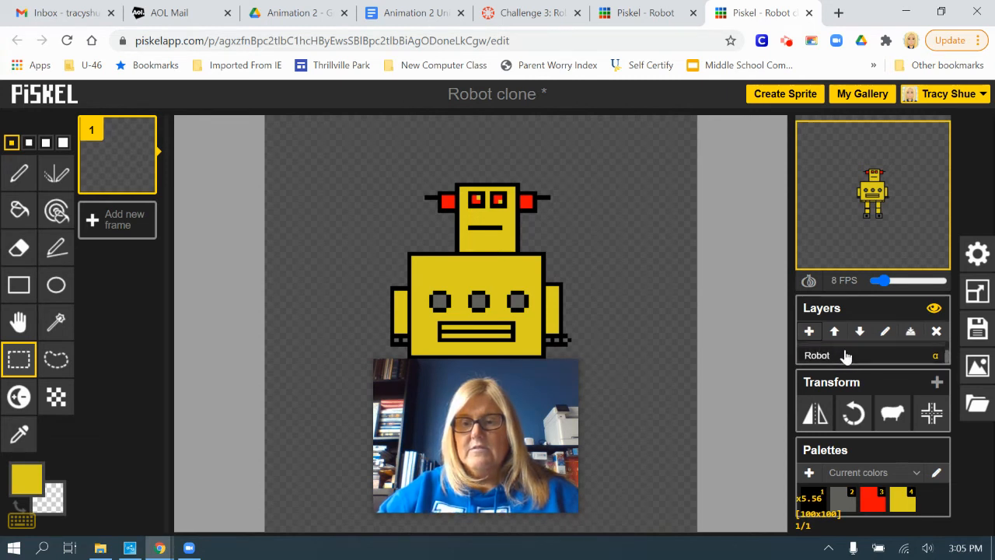
{"action": "scroll", "coordinate": [846, 356], "scroll_direction": "up", "scroll_amount": 1}
{"action": "scroll", "coordinate": [894, 359], "scroll_direction": "down", "scroll_amount": 1}
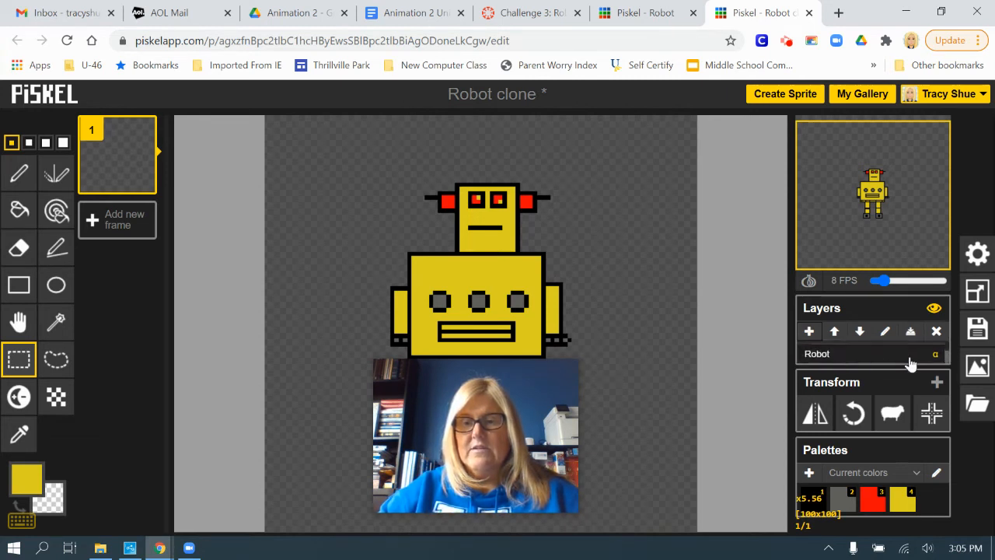
{"action": "scroll", "coordinate": [881, 356], "scroll_direction": "down", "scroll_amount": 1}
{"action": "scroll", "coordinate": [871, 364], "scroll_direction": "up", "scroll_amount": 2}
{"action": "scroll", "coordinate": [871, 365], "scroll_direction": "down", "scroll_amount": 1}
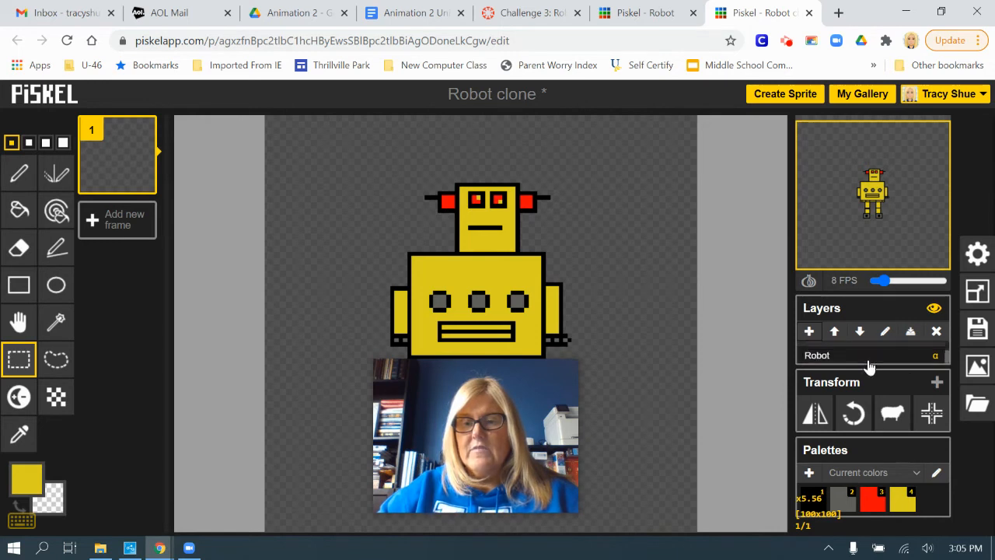
{"action": "scroll", "coordinate": [860, 364], "scroll_direction": "up", "scroll_amount": 1}
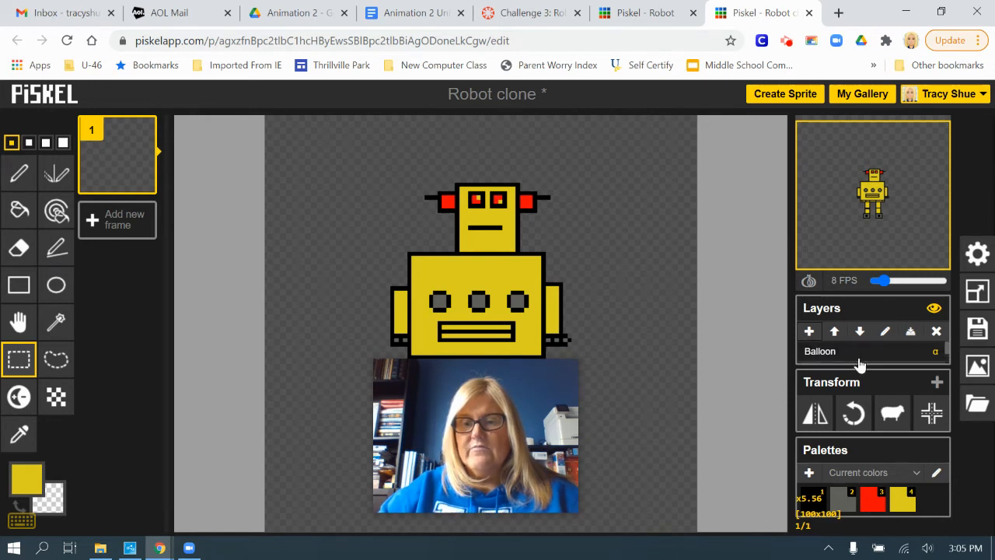
{"action": "left_click", "coordinate": [946, 353]}
{"action": "scroll", "coordinate": [941, 351], "scroll_direction": "down", "scroll_amount": 2}
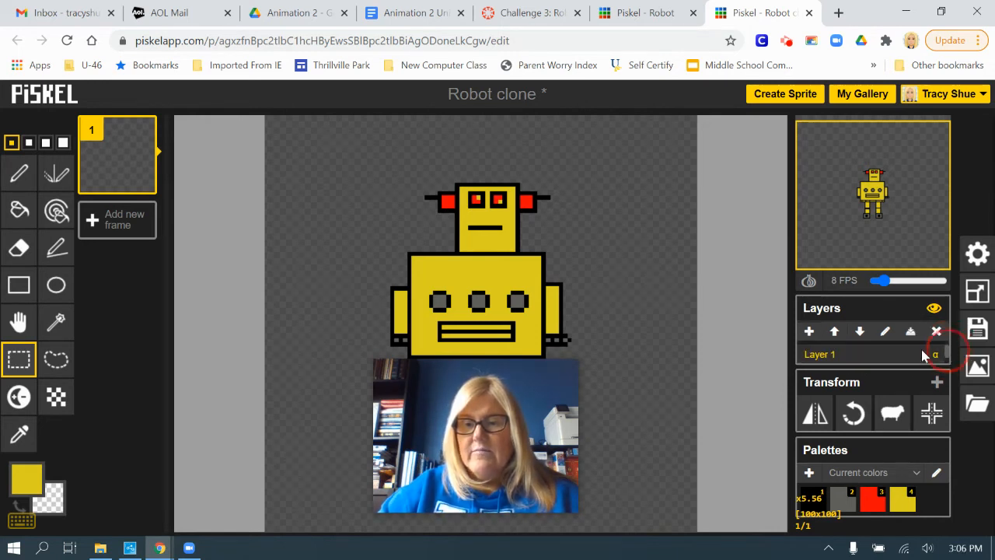
{"action": "double_click", "coordinate": [828, 352]}
{"action": "type", "text": "Background"}
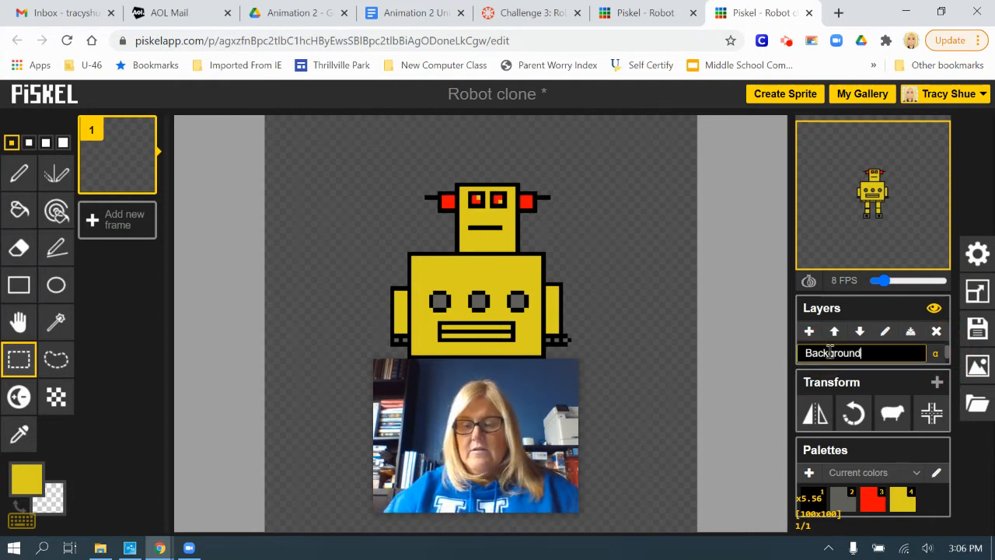
{"action": "key", "text": "Return"}
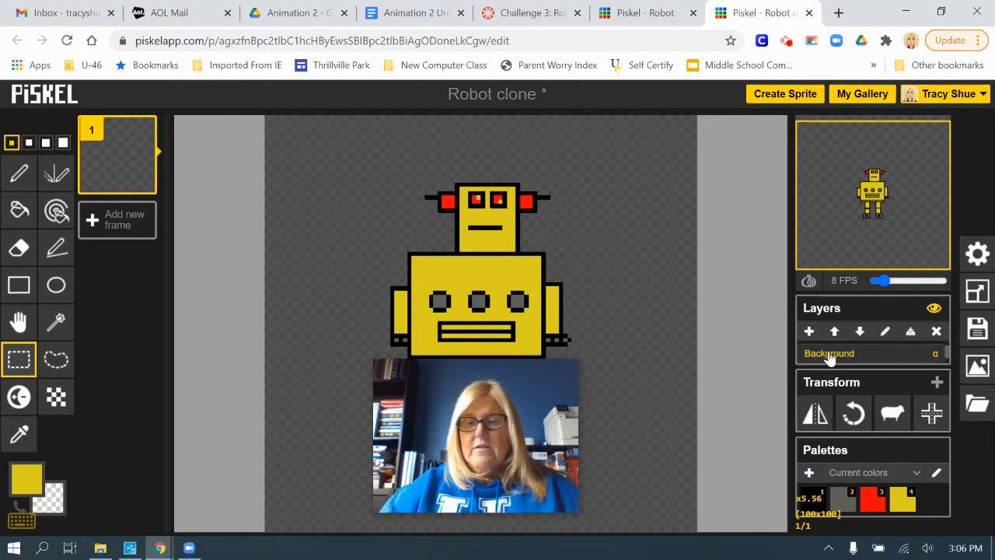
Draw a blue #1f25dd rectangle along the canvas edge and fill the rest of the Background layer with the same blue.
{"action": "left_click_drag", "start_coordinate": [415, 398], "coordinate": [800, 359]}
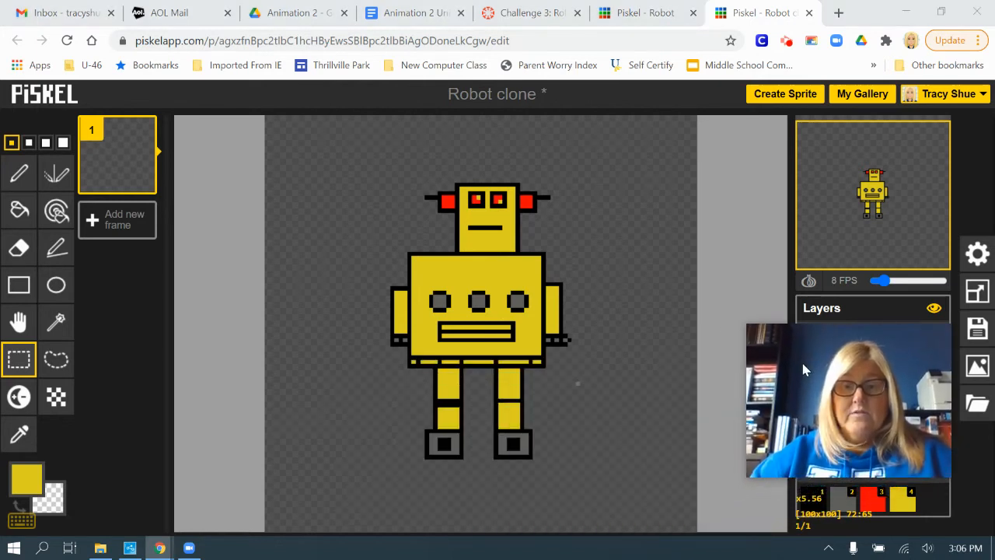
{"action": "left_click", "coordinate": [26, 479]}
{"action": "left_click", "coordinate": [176, 389]}
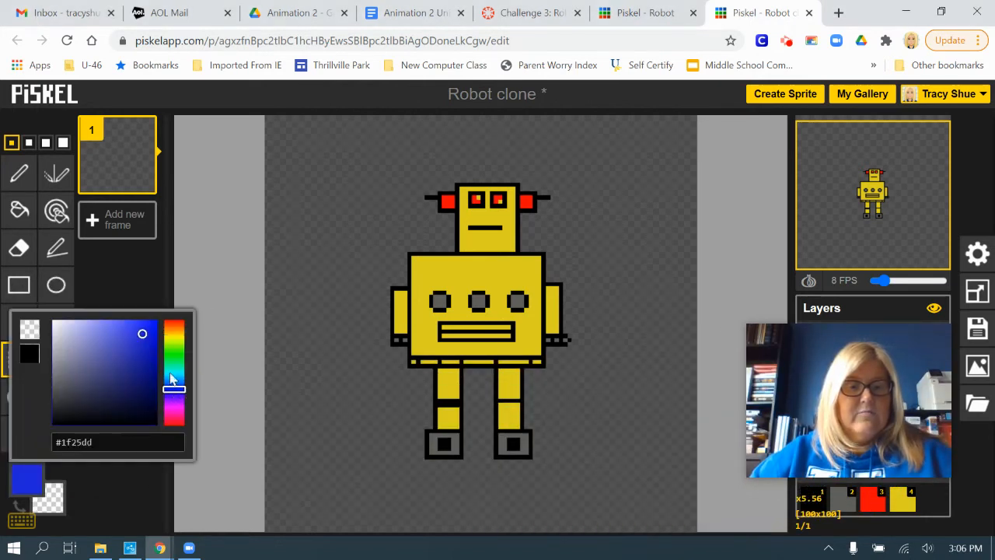
{"action": "left_click", "coordinate": [142, 273]}
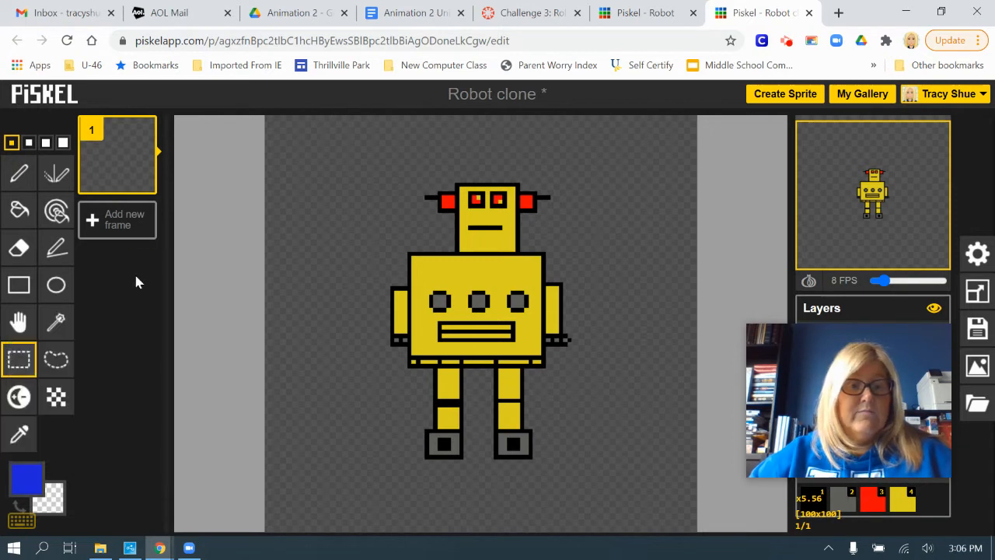
{"action": "scroll", "coordinate": [378, 360], "scroll_direction": "down", "scroll_amount": 1}
{"action": "left_click", "coordinate": [19, 285]}
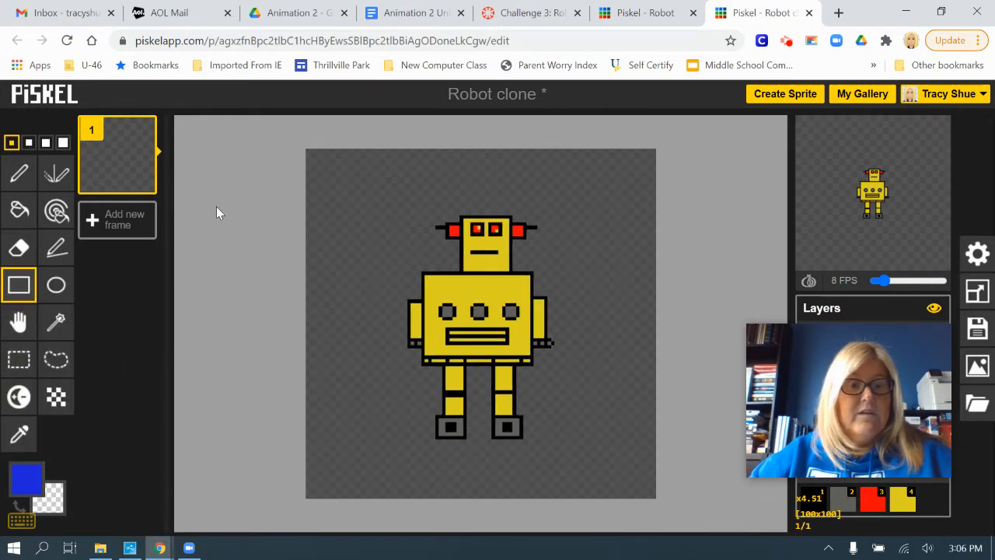
{"action": "left_click_drag", "start_coordinate": [307, 146], "coordinate": [657, 496]}
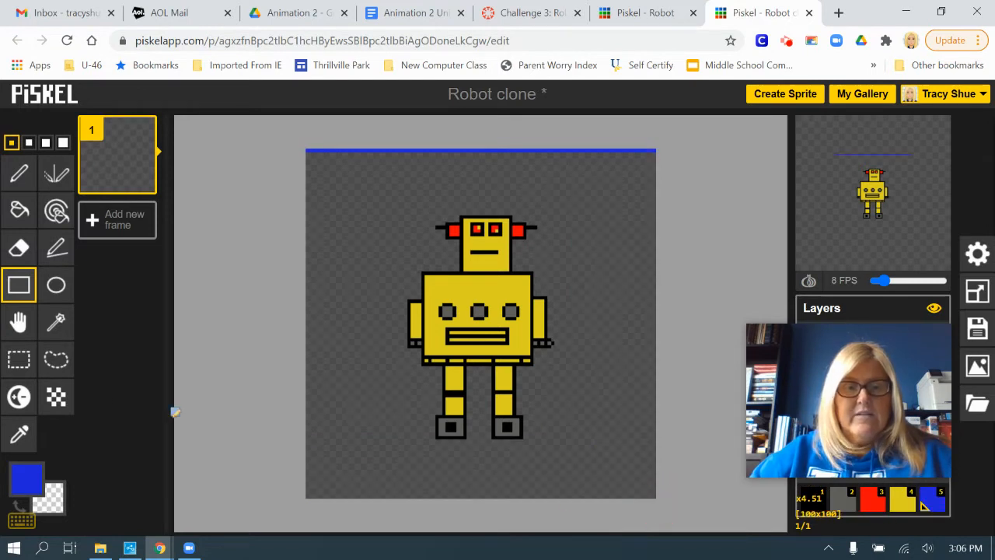
{"action": "left_click", "coordinate": [18, 210]}
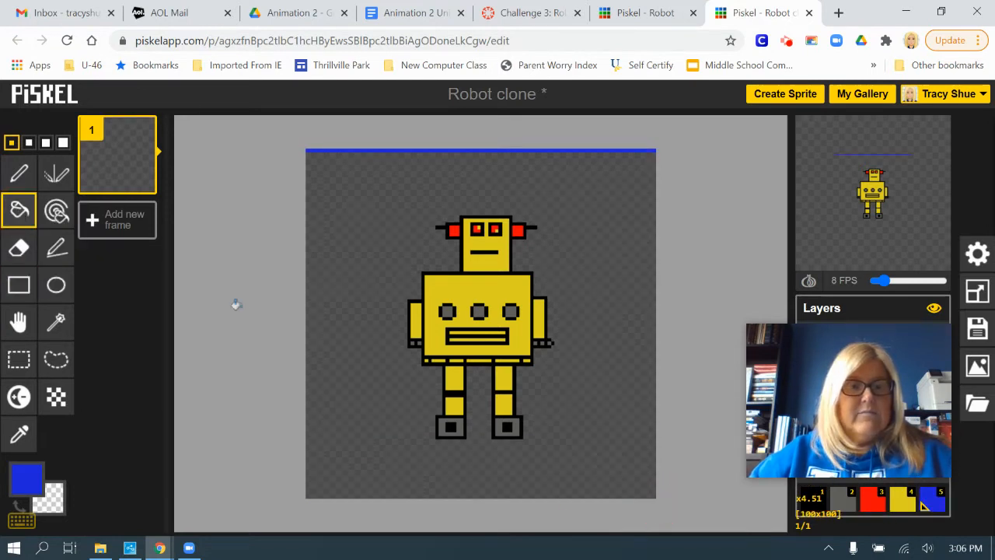
{"action": "left_click", "coordinate": [382, 222]}
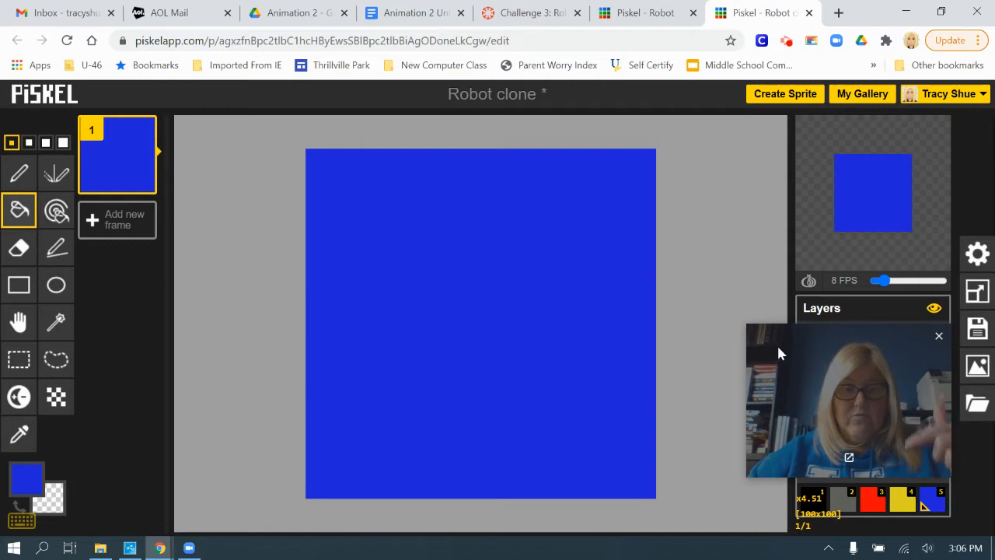
Move the Background layer to the bottom of the layer stack, behind the robot.
{"action": "left_click_drag", "start_coordinate": [776, 343], "coordinate": [581, 397]}
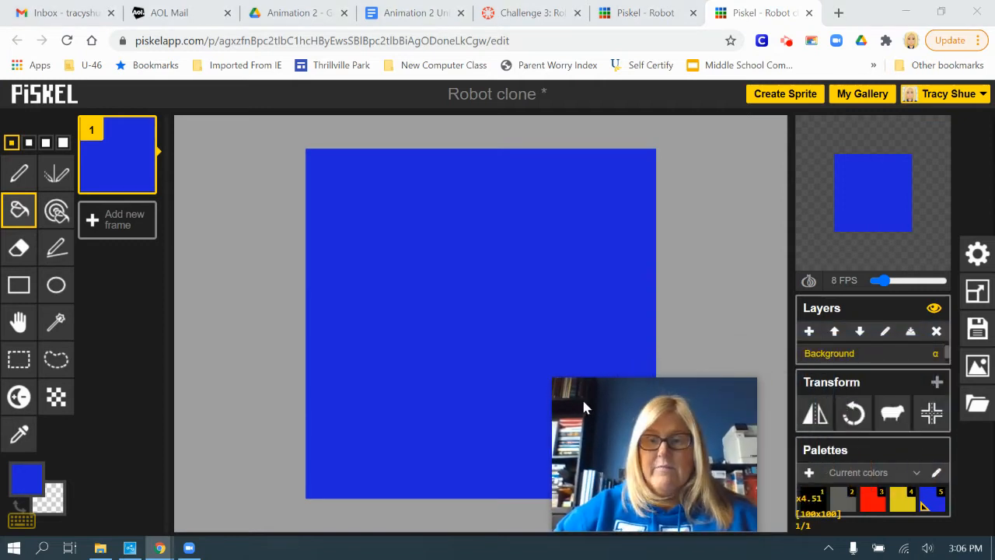
{"action": "left_click", "coordinate": [834, 332]}
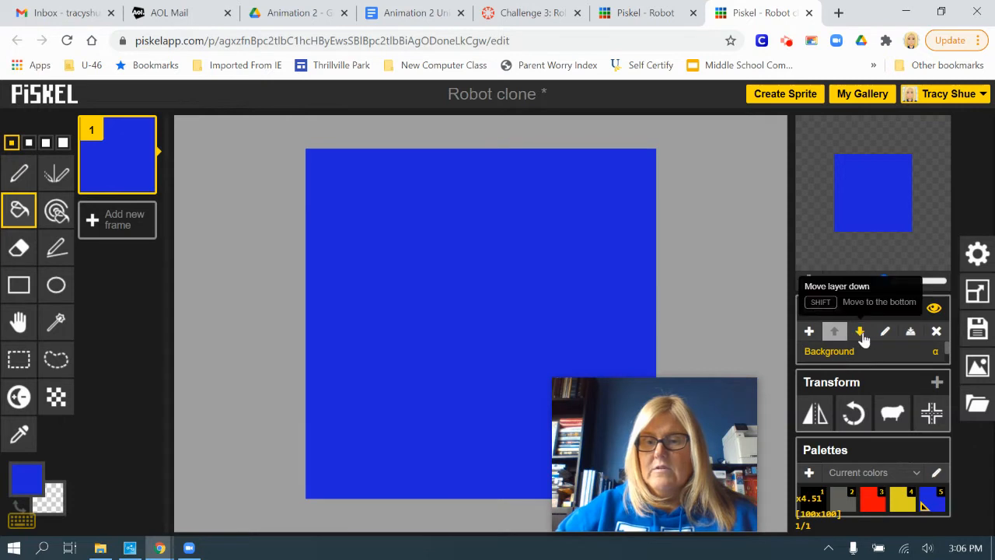
{"action": "left_click", "coordinate": [861, 333]}
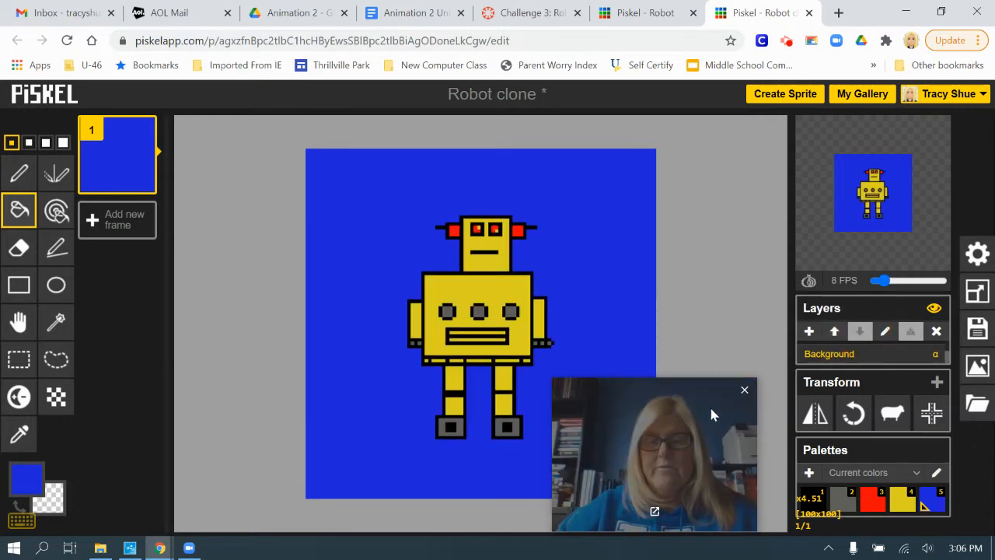
{"action": "left_click_drag", "start_coordinate": [587, 401], "coordinate": [802, 314]}
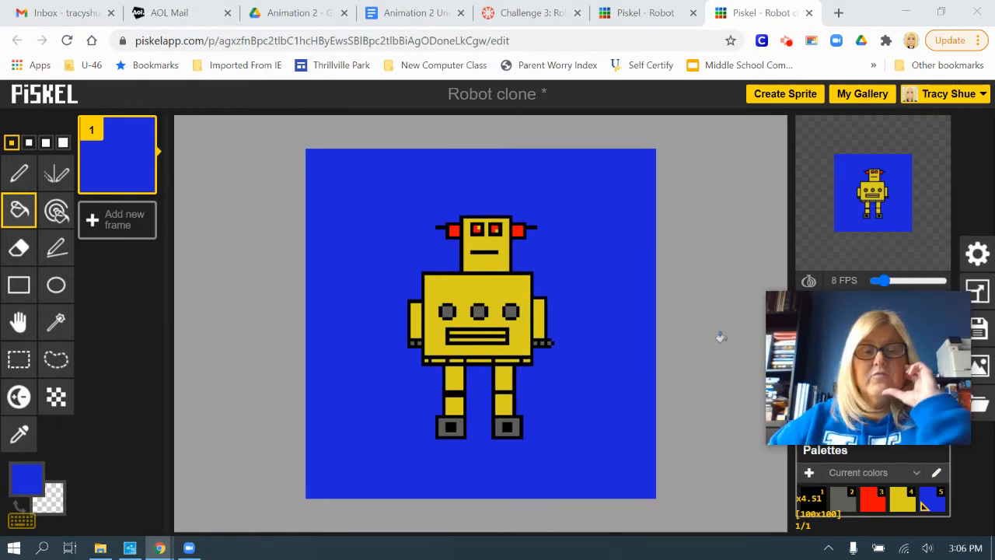
Select the Robot layer and duplicate frame 1.
{"action": "left_click_drag", "start_coordinate": [814, 307], "coordinate": [639, 384]}
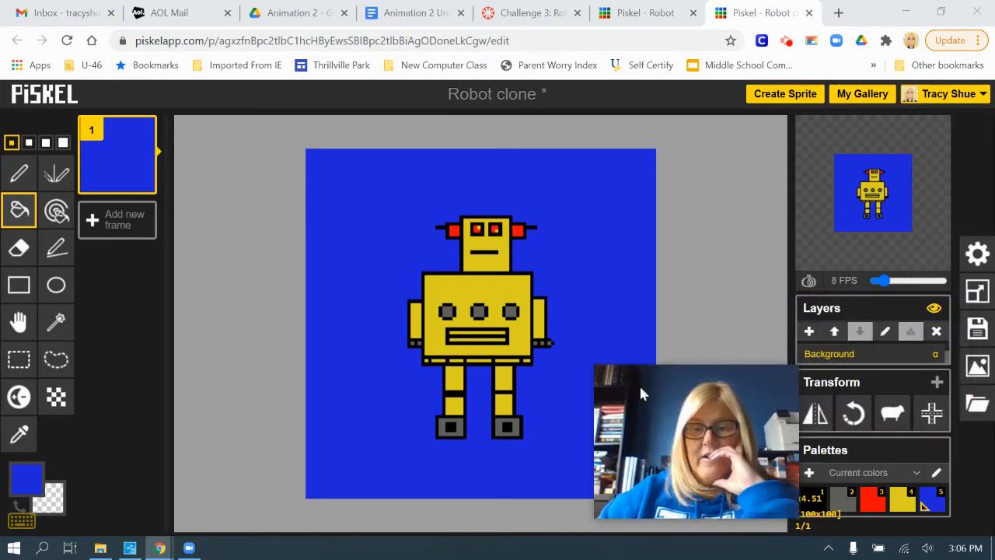
{"action": "scroll", "coordinate": [896, 358], "scroll_direction": "up", "scroll_amount": 1}
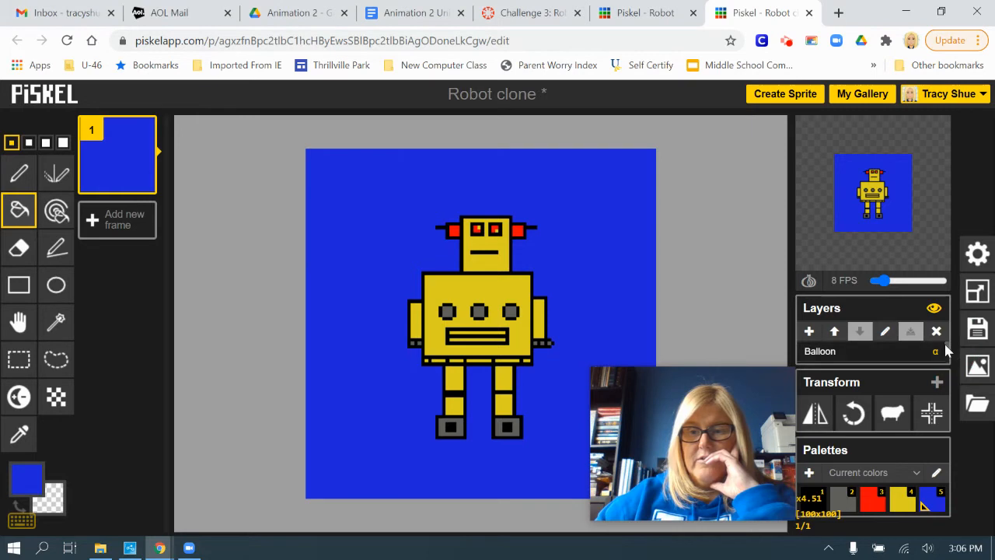
{"action": "left_click_drag", "start_coordinate": [946, 348], "coordinate": [946, 352]}
{"action": "left_click", "coordinate": [813, 357]}
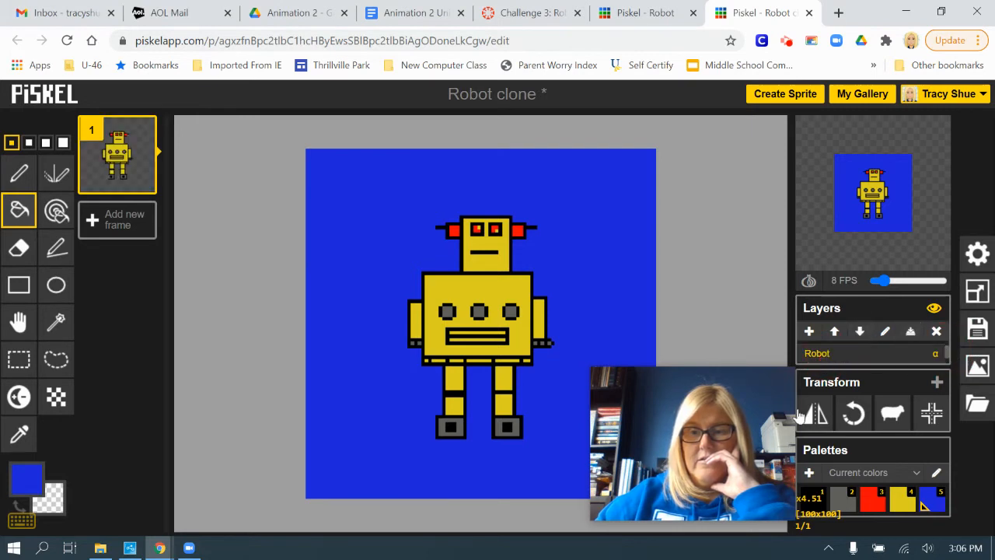
{"action": "left_click", "coordinate": [648, 405]}
{"action": "left_click_drag", "start_coordinate": [648, 405], "coordinate": [856, 361]}
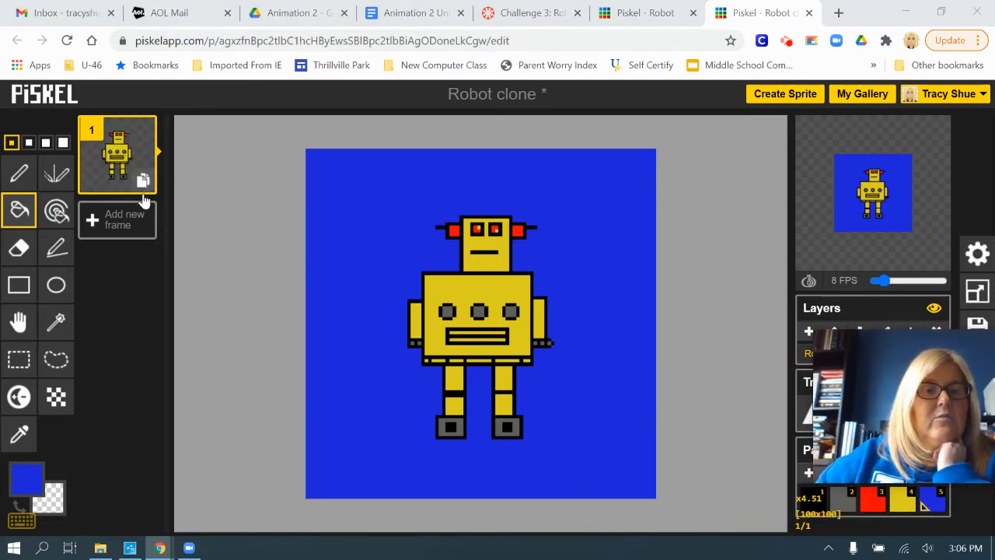
{"action": "left_click", "coordinate": [143, 183]}
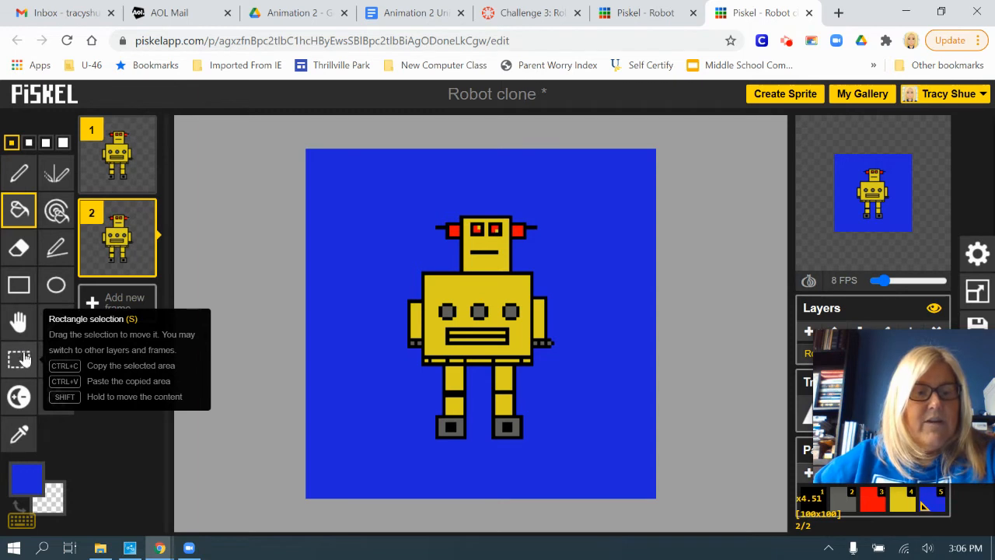
Select the upper part of the robot's head in frame 2, including the mouth, and move it up about two pixels.
{"action": "left_click", "coordinate": [21, 363]}
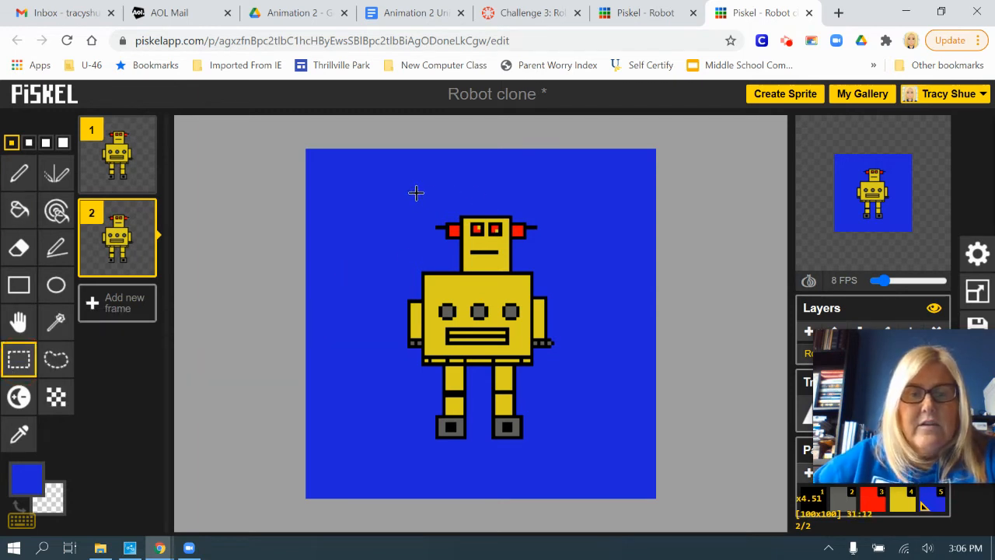
{"action": "left_click_drag", "start_coordinate": [421, 193], "coordinate": [560, 253]}
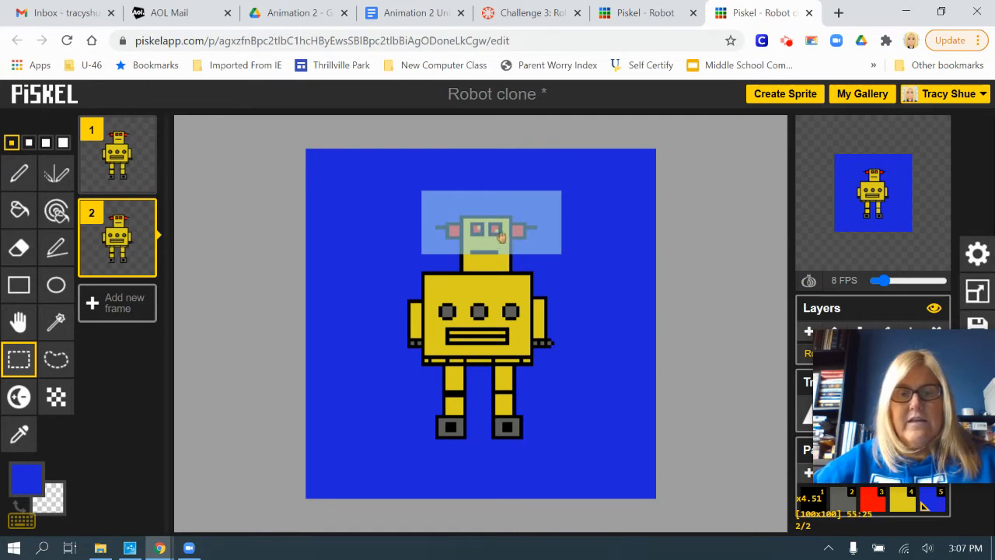
{"action": "left_click", "coordinate": [488, 235]}
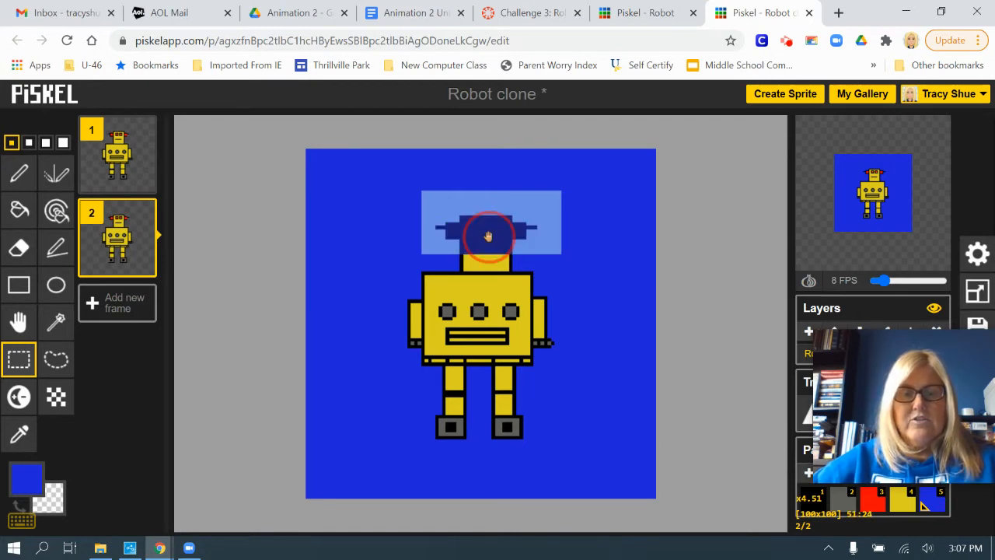
{"action": "left_click_drag", "start_coordinate": [488, 236], "coordinate": [487, 229]}
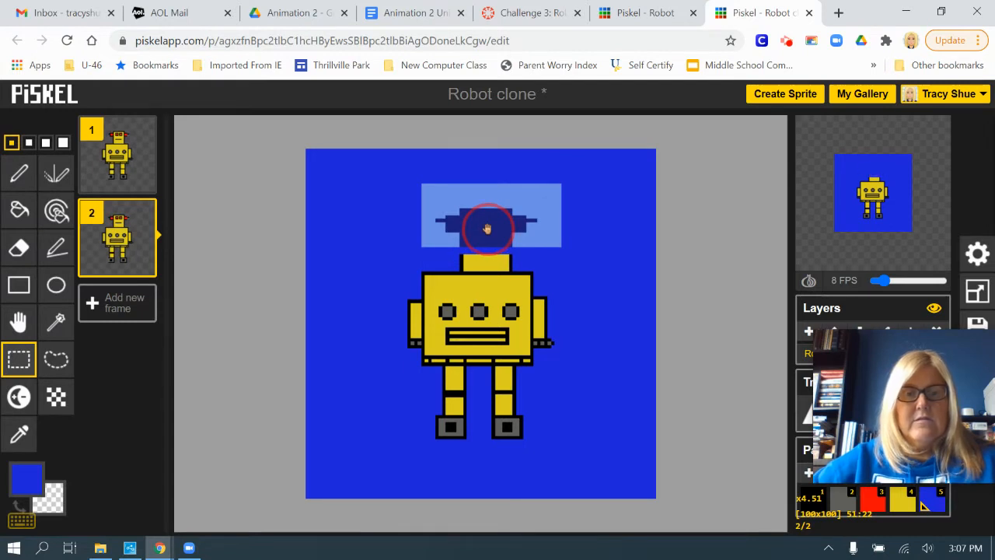
{"action": "left_click", "coordinate": [509, 234]}
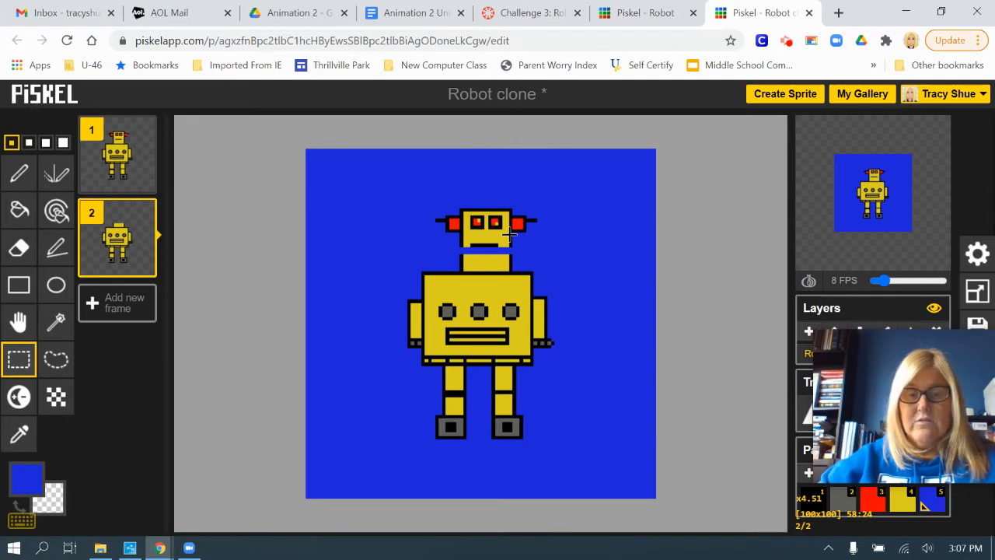
Join the head's side outlines across the gap with the black Pen tool and outline an open mouth in frame 2.
{"action": "scroll", "coordinate": [379, 286], "scroll_direction": "up", "scroll_amount": 3}
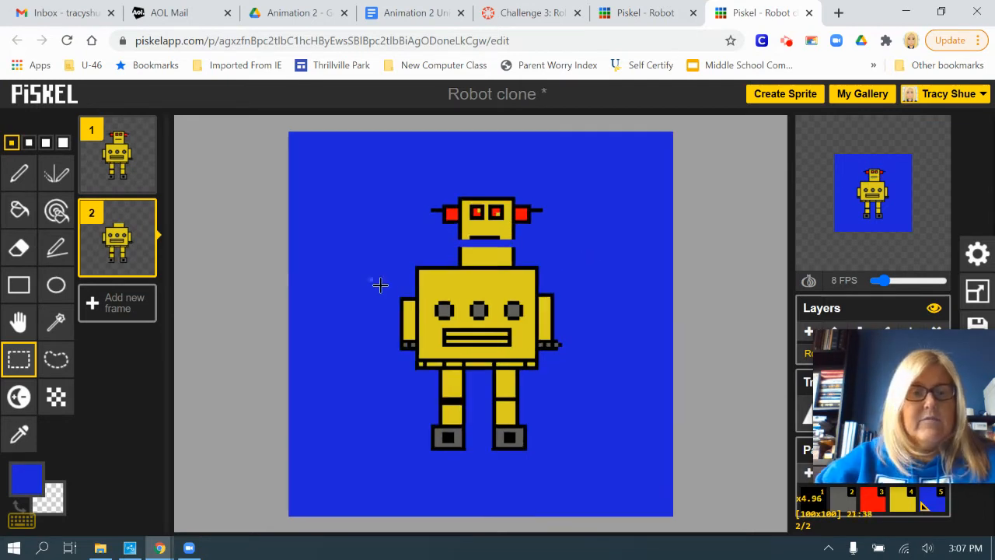
{"action": "left_click", "coordinate": [27, 483]}
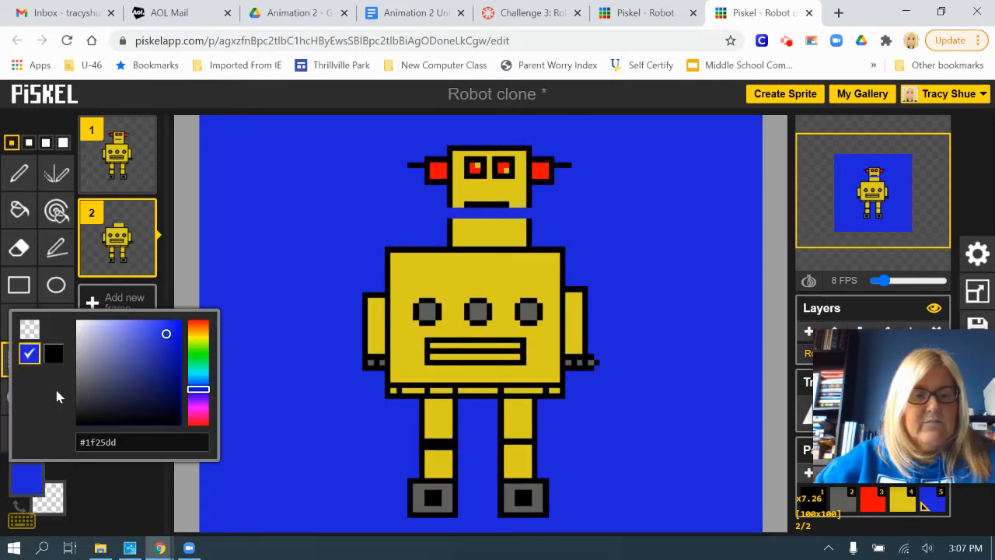
{"action": "left_click", "coordinate": [52, 354]}
{"action": "left_click", "coordinate": [23, 178]}
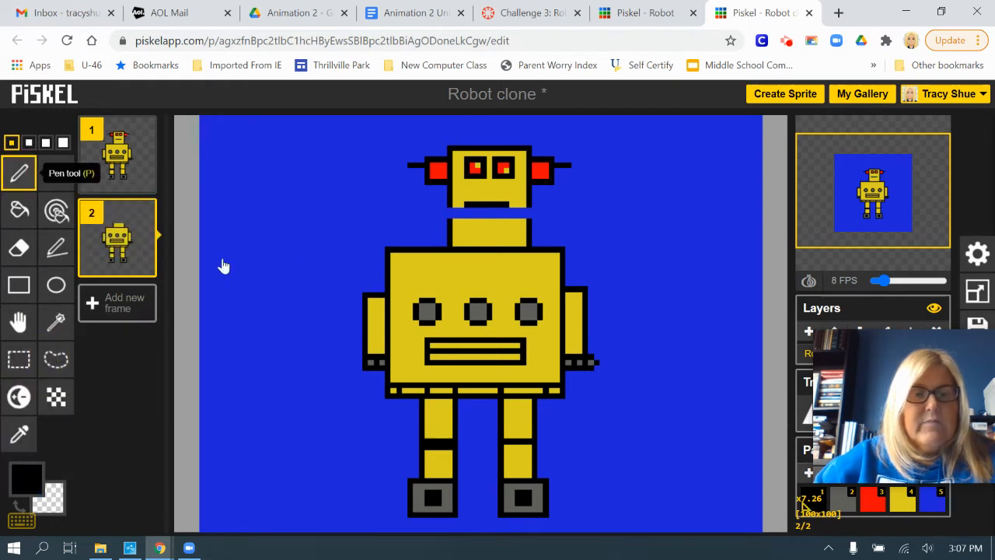
{"action": "mouse_move", "coordinate": [449, 200]}
{"action": "left_mouse_down"}
{"action": "mouse_move", "coordinate": [519, 230]}
{"action": "mouse_move", "coordinate": [540, 214]}
{"action": "mouse_move", "coordinate": [528, 199]}
{"action": "mouse_move", "coordinate": [529, 212]}
{"action": "mouse_move", "coordinate": [465, 206]}
{"action": "mouse_move", "coordinate": [516, 210]}
{"action": "left_mouse_up"}
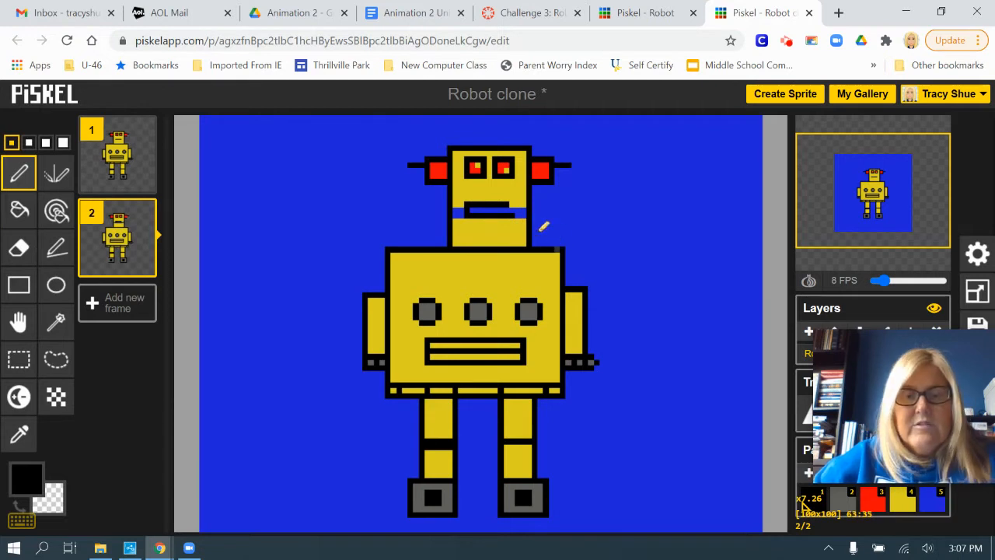
{"action": "key", "text": "ctrl+z"}
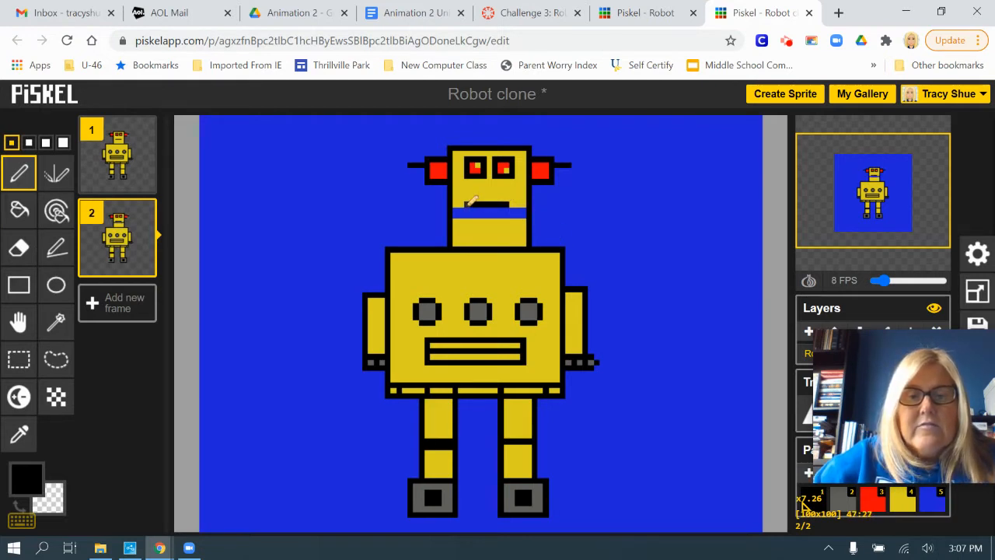
{"action": "mouse_move", "coordinate": [468, 207]}
{"action": "left_mouse_down"}
{"action": "mouse_move", "coordinate": [469, 216]}
{"action": "mouse_move", "coordinate": [507, 216]}
{"action": "left_mouse_up"}
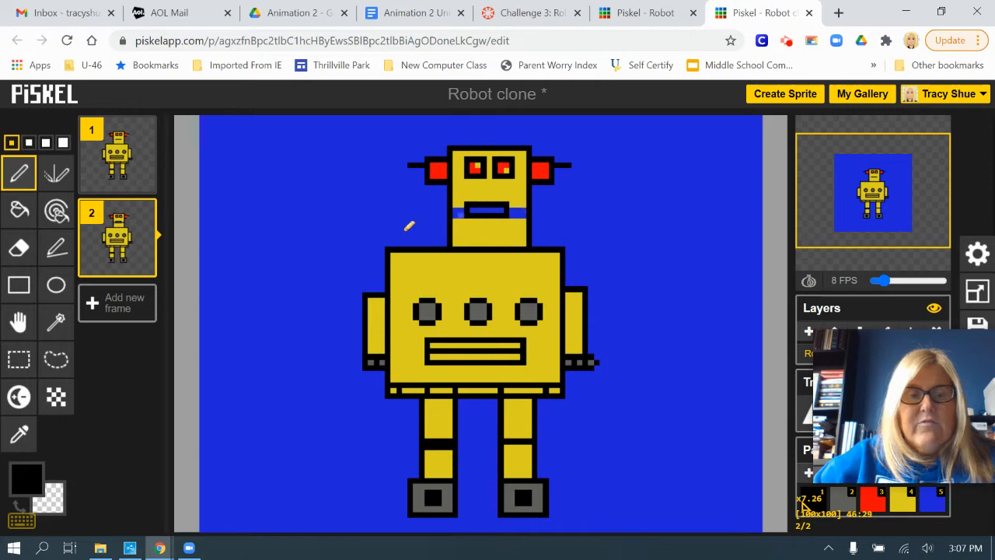
Sample the robot body's yellow and fill the gaps on both sides of the mouth with it.
{"action": "left_click", "coordinate": [24, 476]}
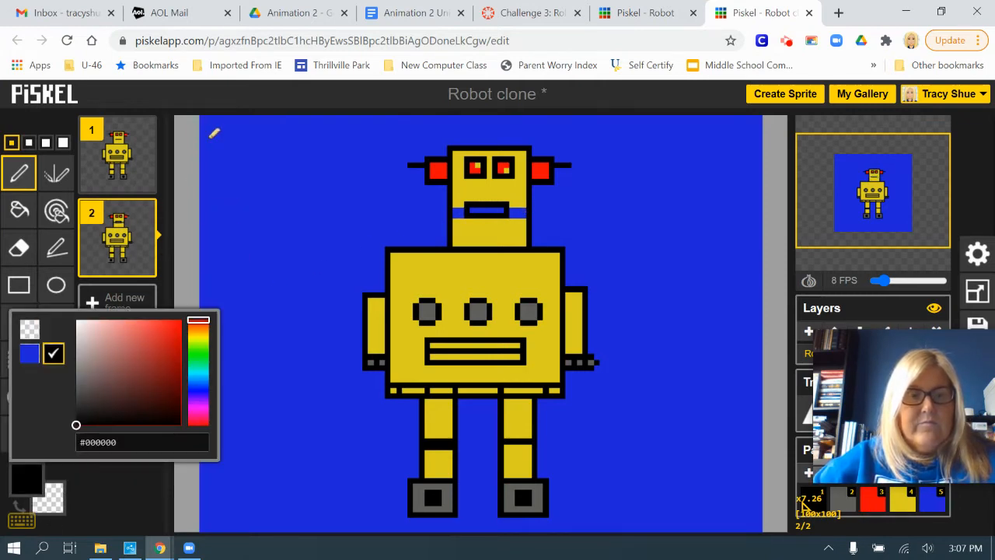
{"action": "left_click", "coordinate": [200, 95]}
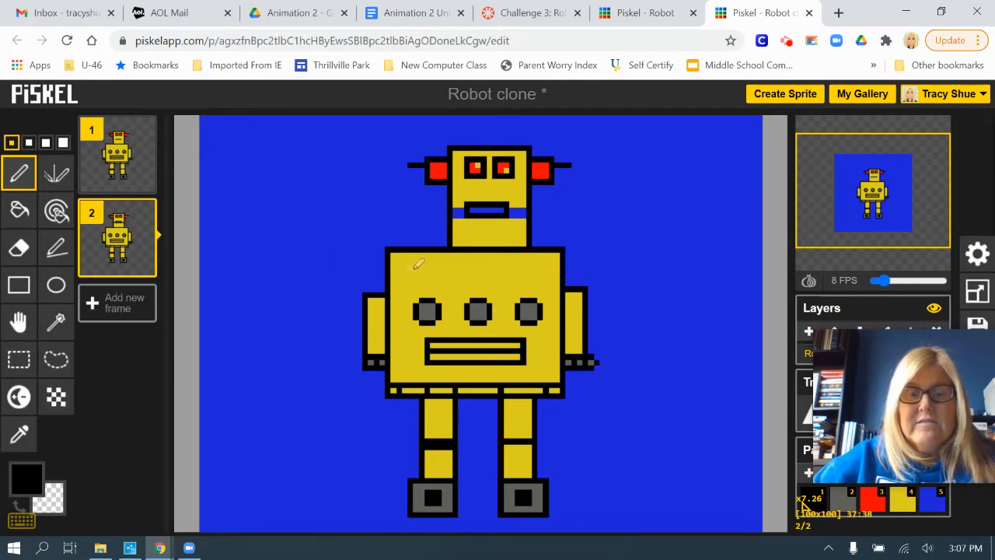
{"action": "left_click", "coordinate": [21, 434]}
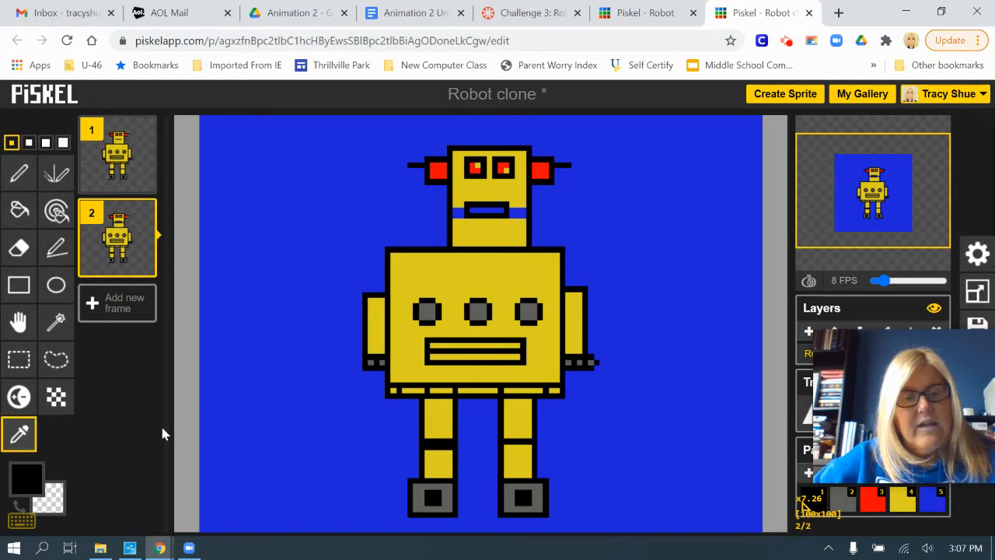
{"action": "left_click", "coordinate": [462, 265]}
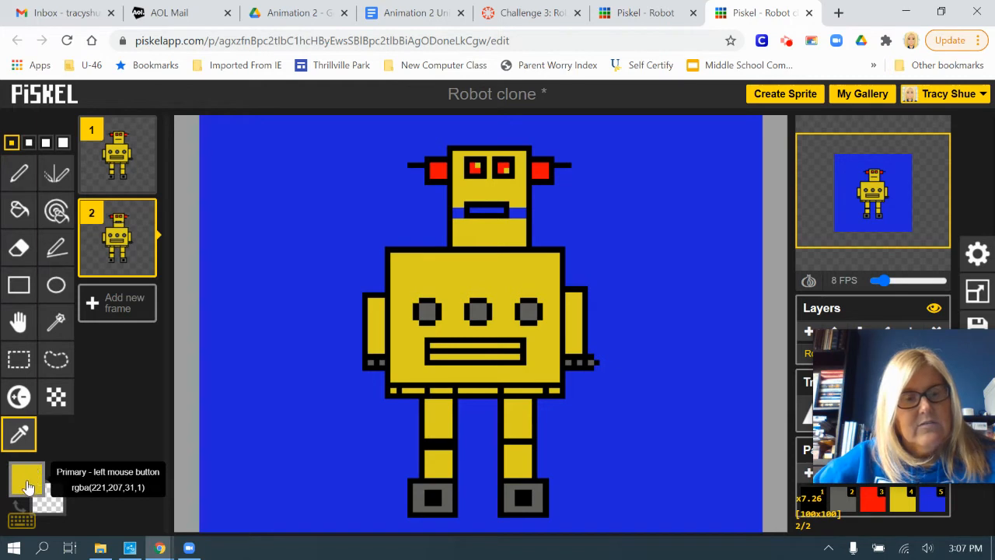
{"action": "left_click", "coordinate": [18, 210]}
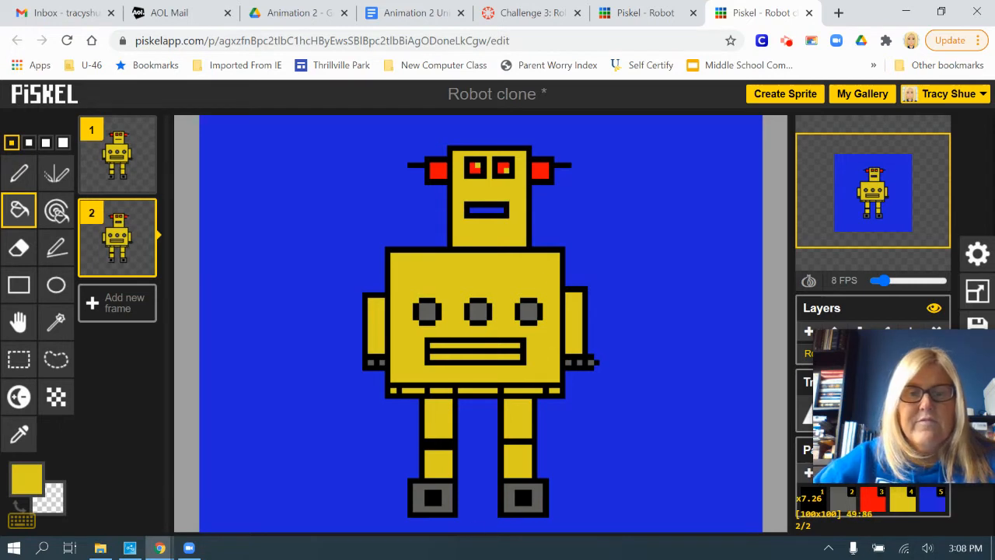
Examine frame 3 of the finished Robot animation and return to the Robot clone sprite.
{"action": "left_click", "coordinate": [650, 14]}
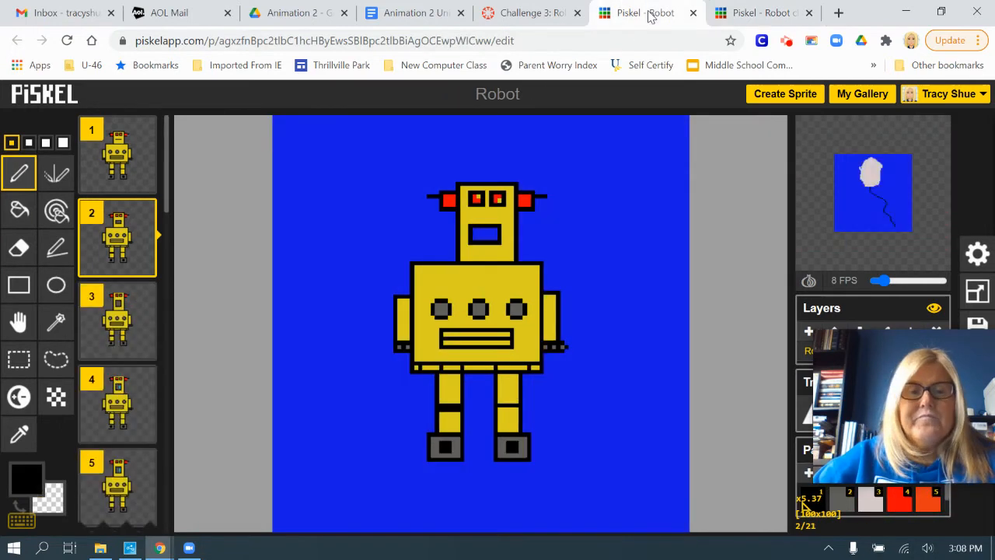
{"action": "left_click", "coordinate": [117, 319]}
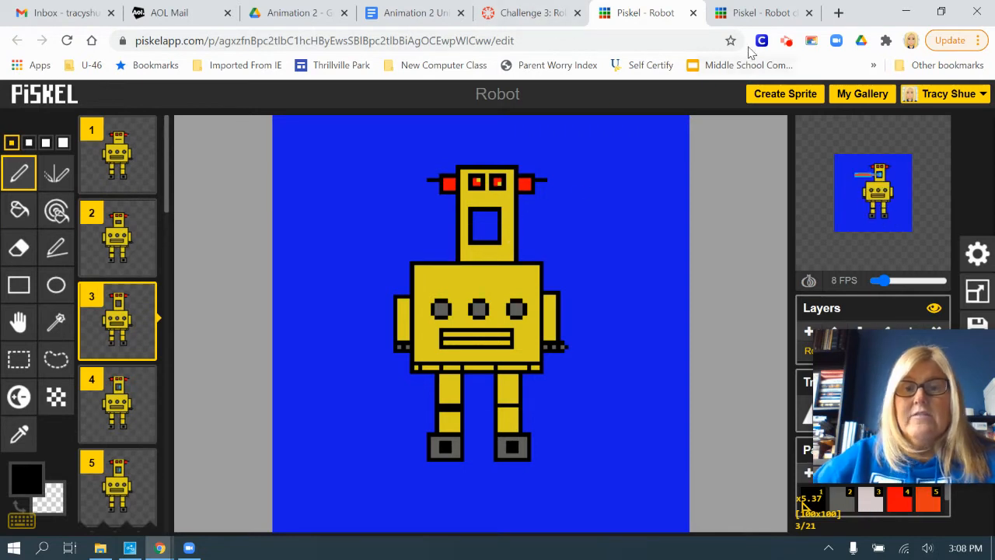
{"action": "left_click", "coordinate": [758, 13]}
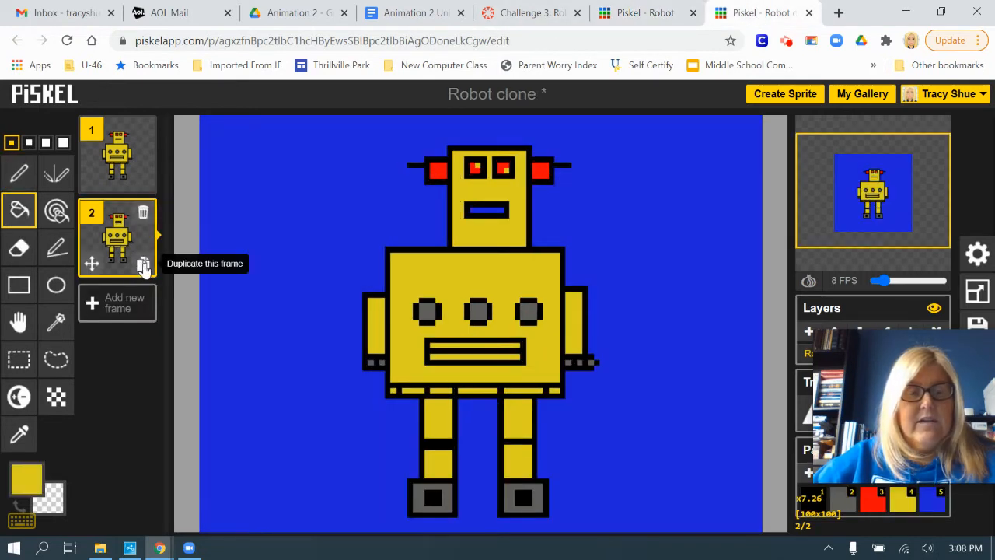
Duplicate frame 2 and, in frame 3, move the upper part of the robot's head up about four pixels.
{"action": "left_click", "coordinate": [144, 266]}
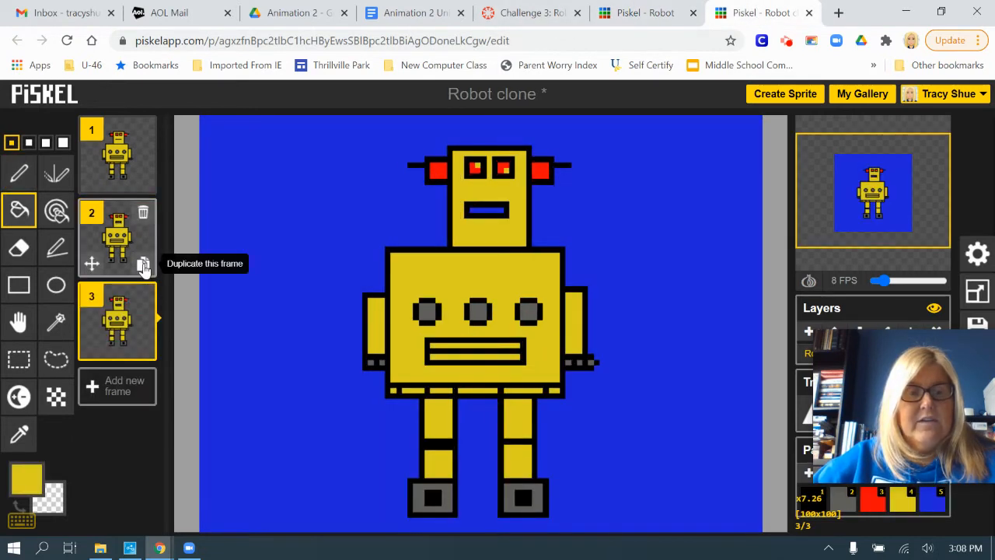
{"action": "left_click", "coordinate": [23, 365]}
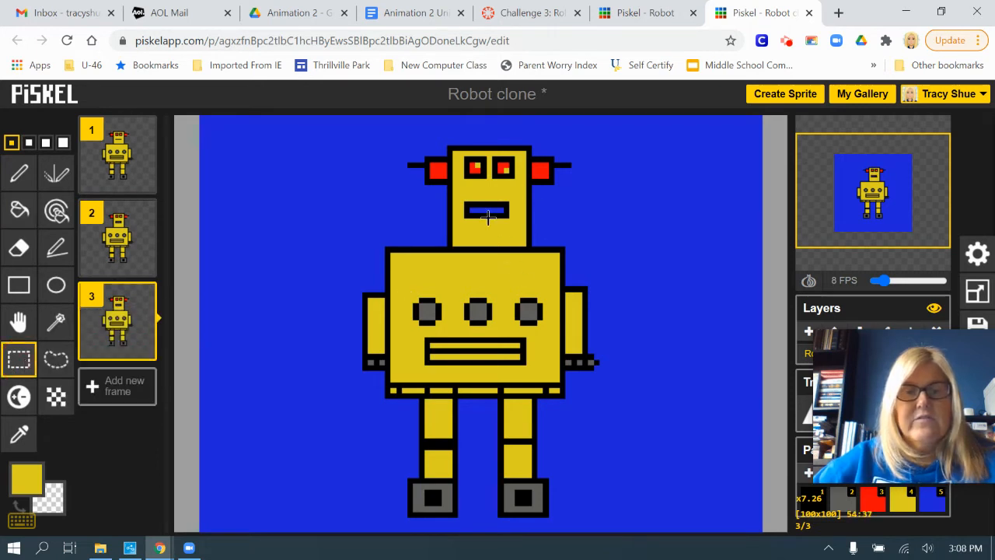
{"action": "left_click_drag", "start_coordinate": [384, 126], "coordinate": [594, 209]}
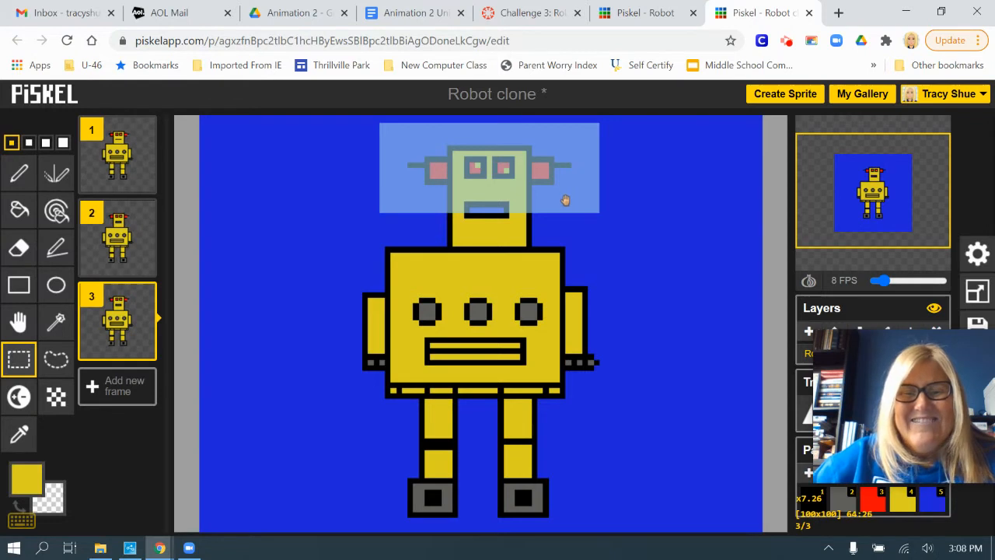
{"action": "left_click_drag", "start_coordinate": [565, 201], "coordinate": [565, 178]}
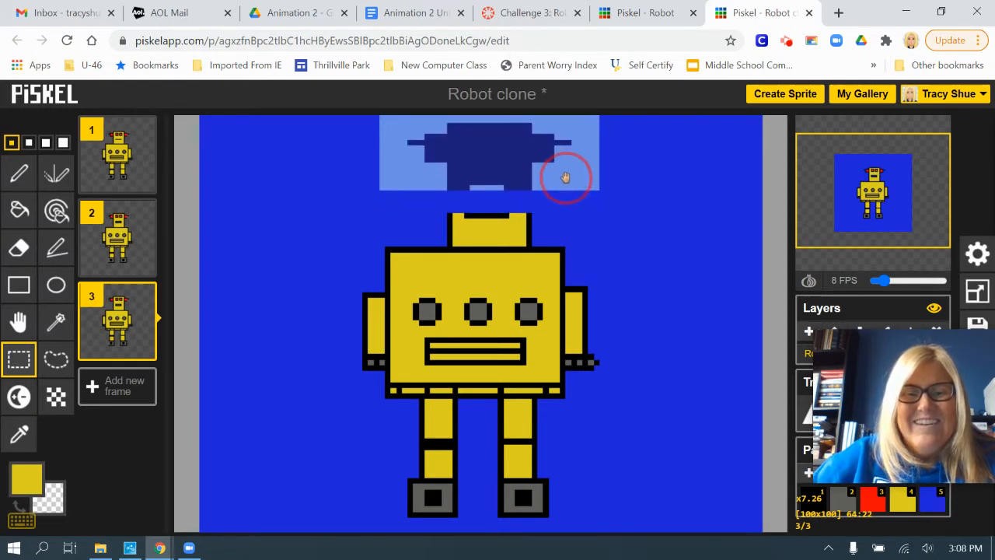
{"action": "key", "text": "Return"}
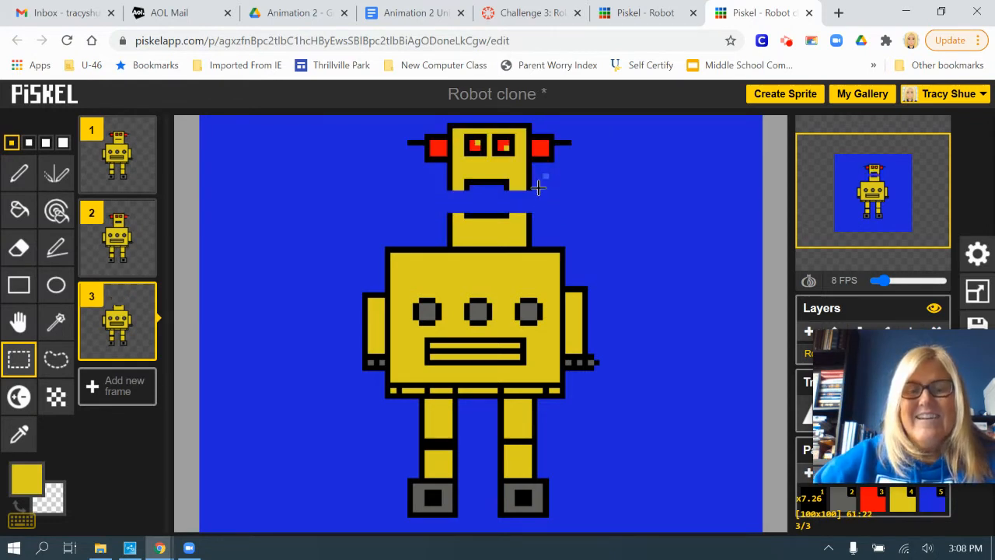
Extend the head's side outlines across the gap in frame 3 with a black Pen and close both sides of the mouth outline.
{"action": "scroll", "coordinate": [679, 325], "scroll_direction": "up", "scroll_amount": 1}
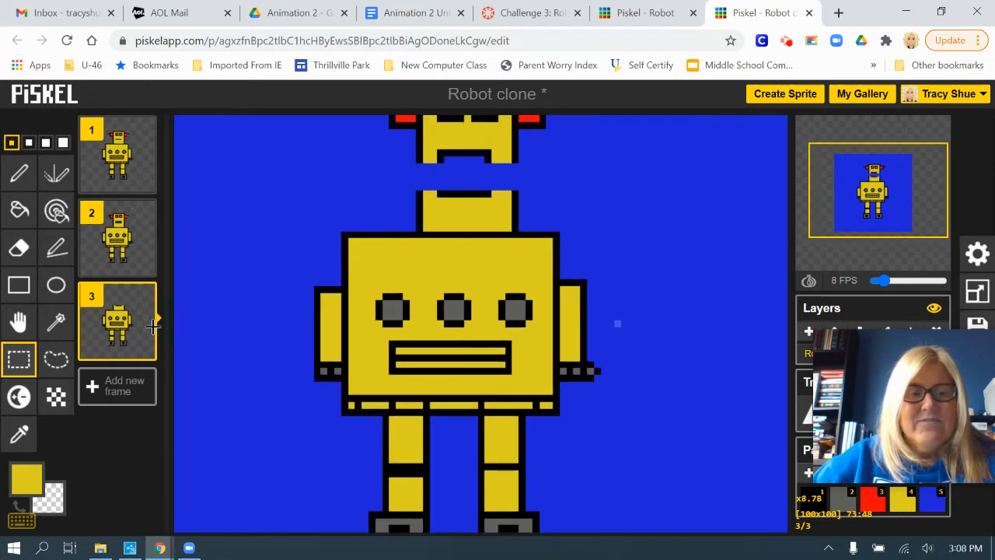
{"action": "left_click", "coordinate": [27, 477]}
{"action": "left_click", "coordinate": [53, 357]}
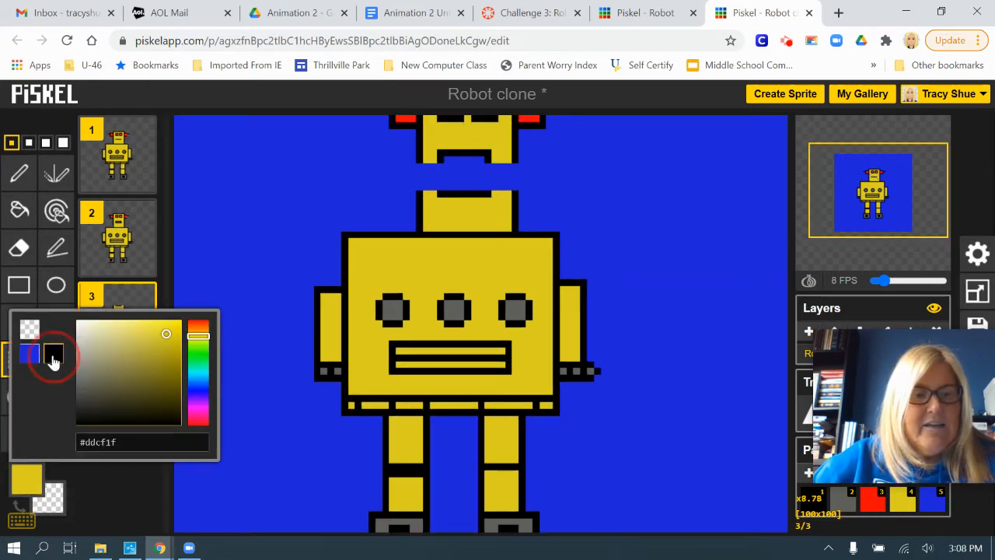
{"action": "left_click", "coordinate": [19, 172]}
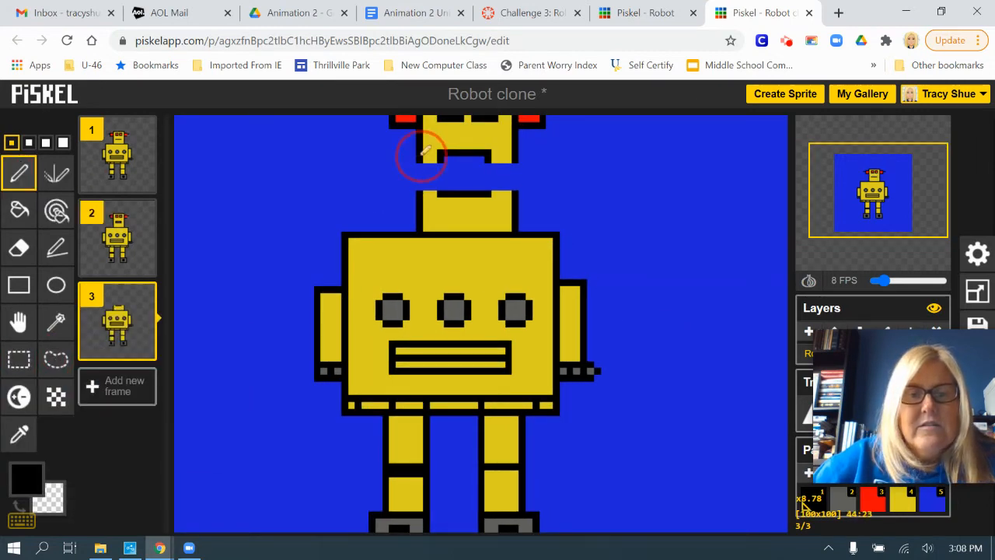
{"action": "left_click_drag", "start_coordinate": [421, 155], "coordinate": [422, 201]}
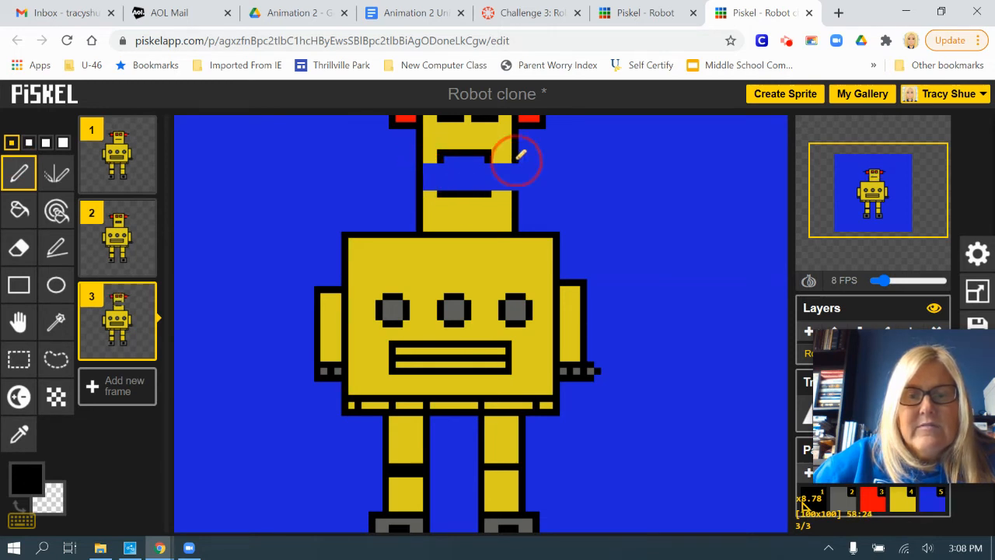
{"action": "mouse_move", "coordinate": [516, 161]}
{"action": "left_mouse_down"}
{"action": "mouse_move", "coordinate": [517, 189]}
{"action": "mouse_move", "coordinate": [488, 165]}
{"action": "mouse_move", "coordinate": [488, 191]}
{"action": "left_mouse_up"}
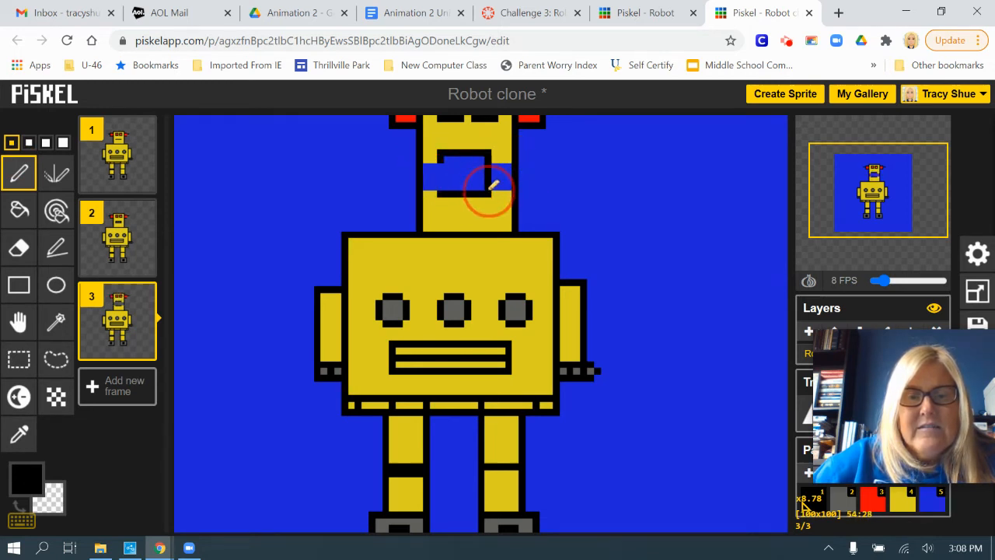
{"action": "left_click_drag", "start_coordinate": [441, 160], "coordinate": [440, 194]}
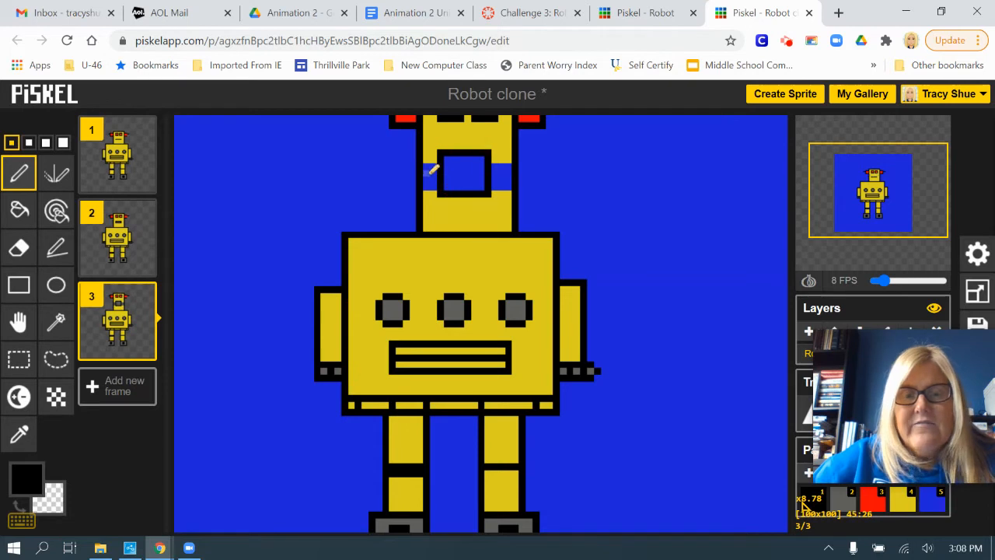
Sample the robot body's yellow and fill the blue gaps on both sides of frame 3's mouth with it.
{"action": "left_click", "coordinate": [27, 478]}
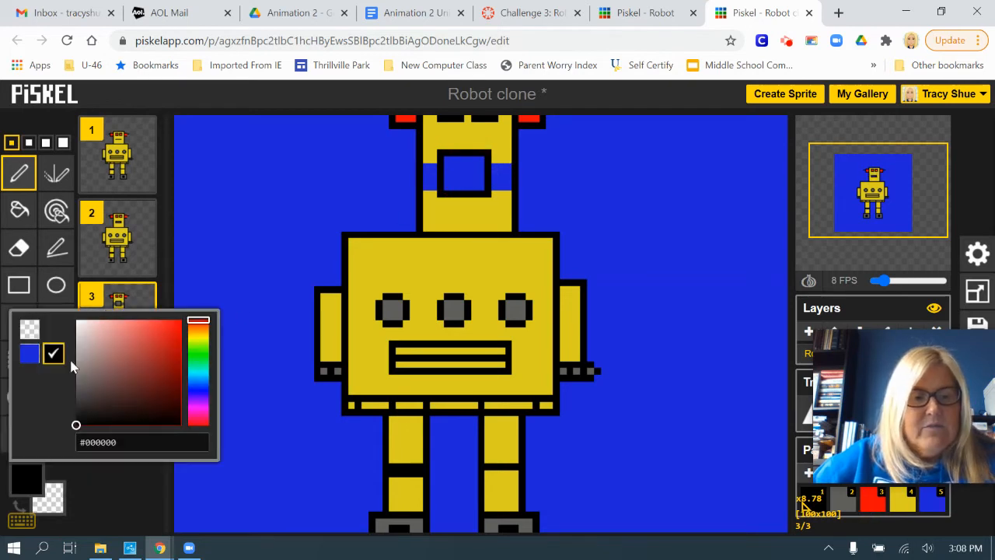
{"action": "left_click", "coordinate": [237, 104]}
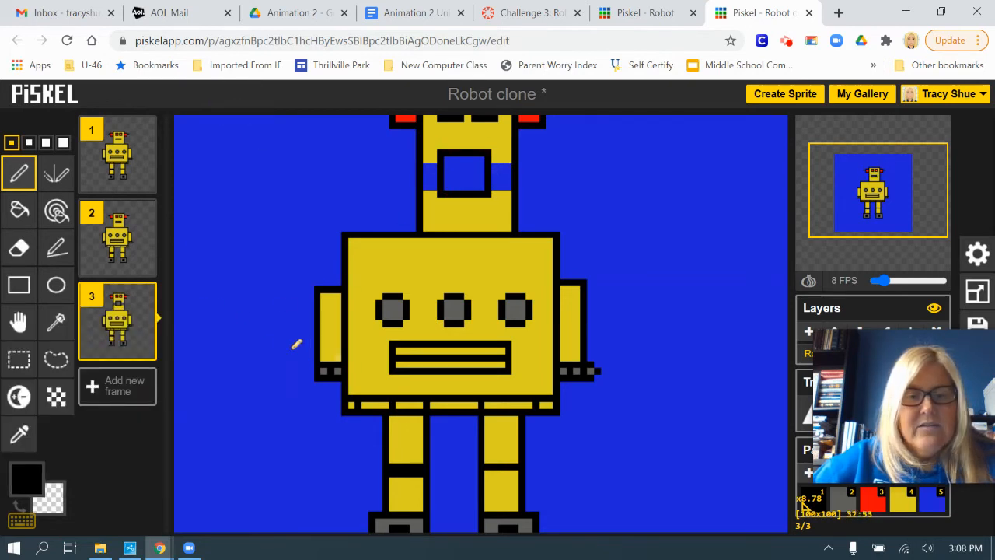
{"action": "key", "text": "o"}
{"action": "left_click", "coordinate": [440, 259]}
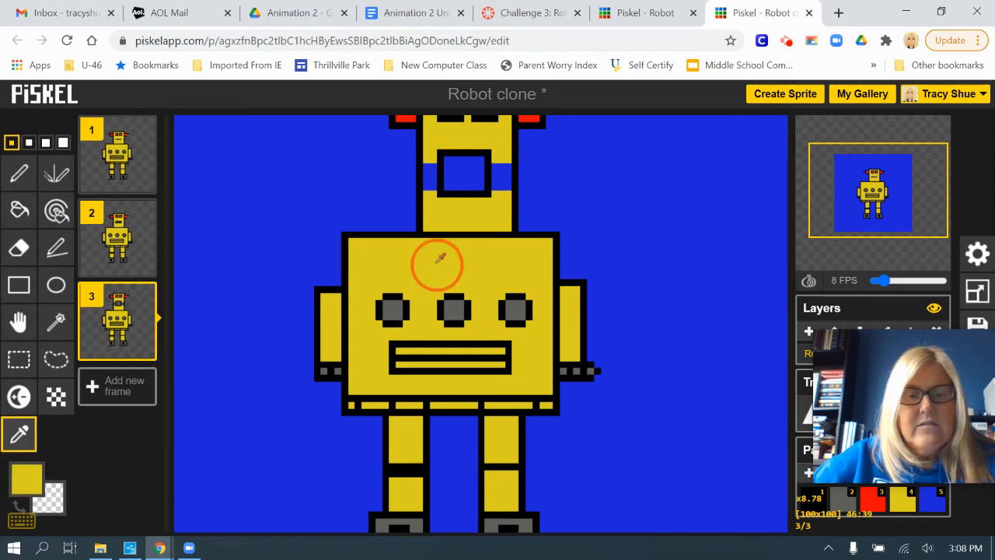
{"action": "left_click", "coordinate": [19, 210]}
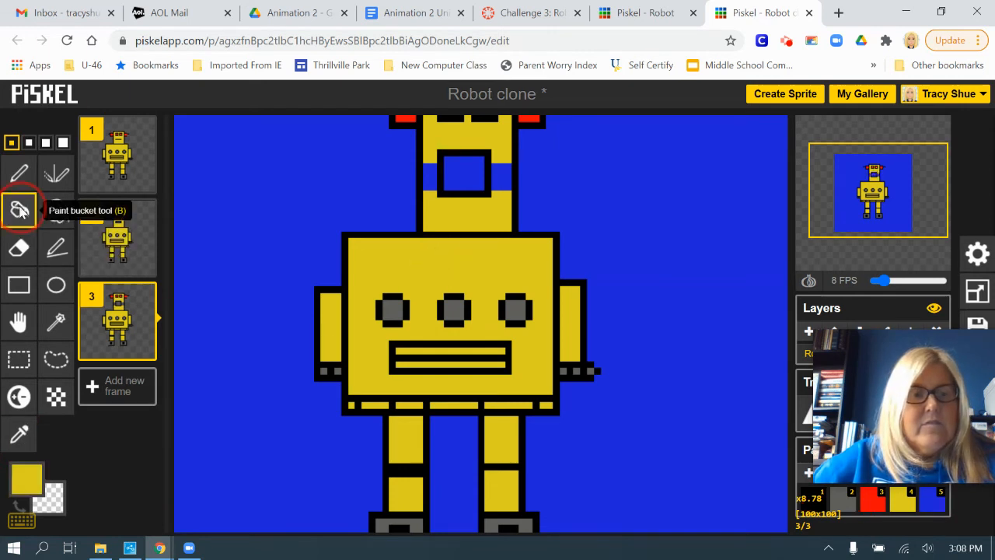
{"action": "left_click", "coordinate": [426, 169]}
{"action": "left_click", "coordinate": [504, 175]}
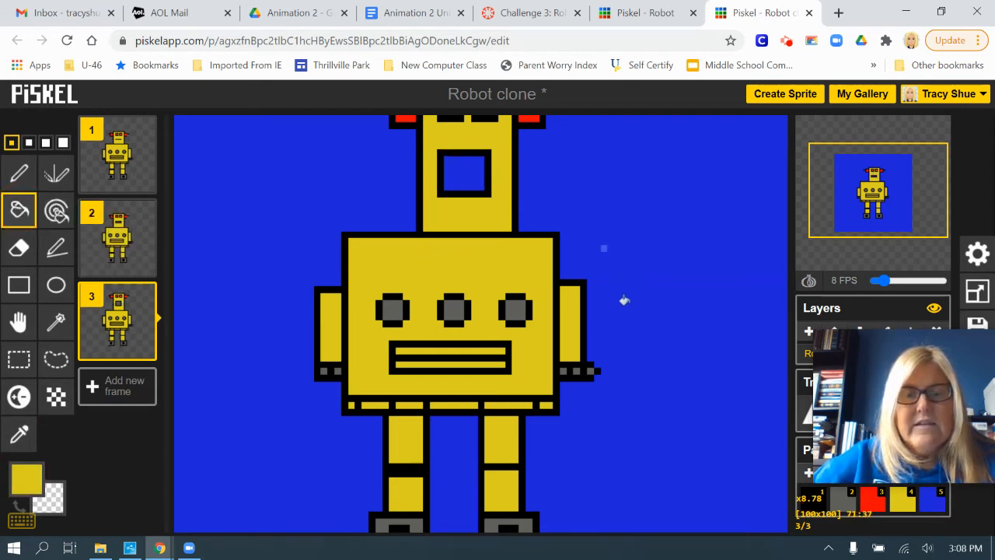
{"action": "scroll", "coordinate": [648, 326], "scroll_direction": "down", "scroll_amount": 4}
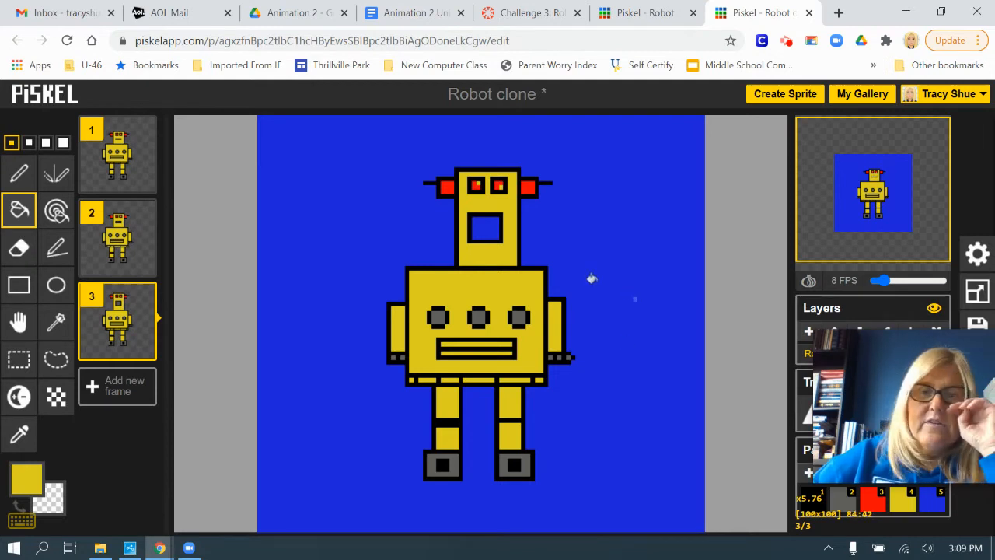
Examine frame 4 of the finished Robot animation and return to the Robot clone sprite.
{"action": "left_click", "coordinate": [653, 21]}
{"action": "left_click", "coordinate": [117, 398]}
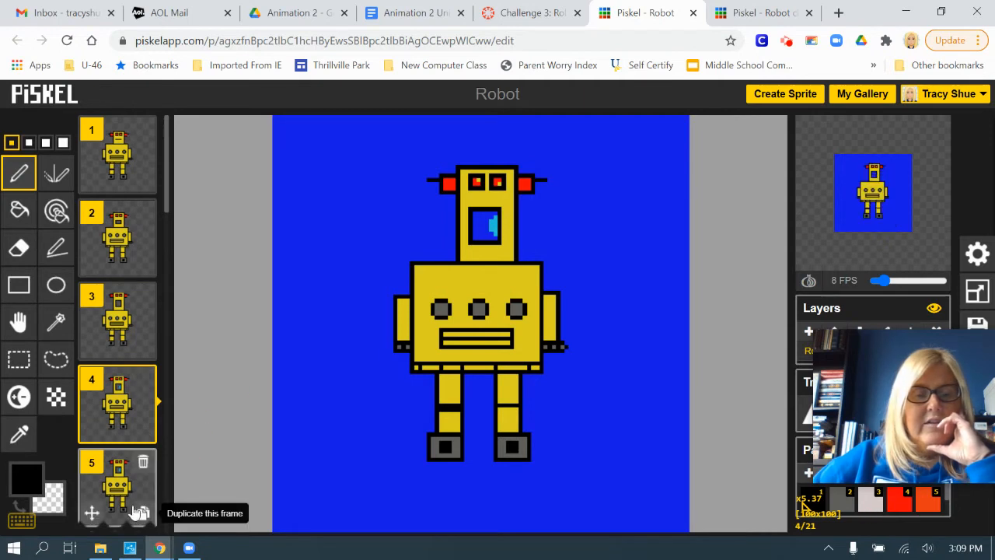
{"action": "left_click", "coordinate": [758, 13]}
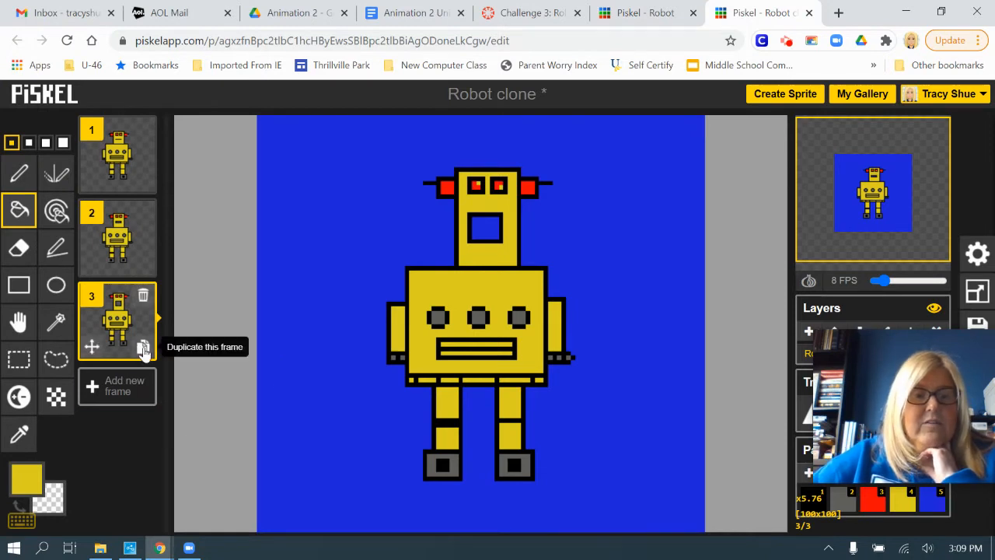
Duplicate frame 3 and draw a small cyan patch with the Pen at the right inner edge of frame 4's open mouth.
{"action": "left_click", "coordinate": [143, 349]}
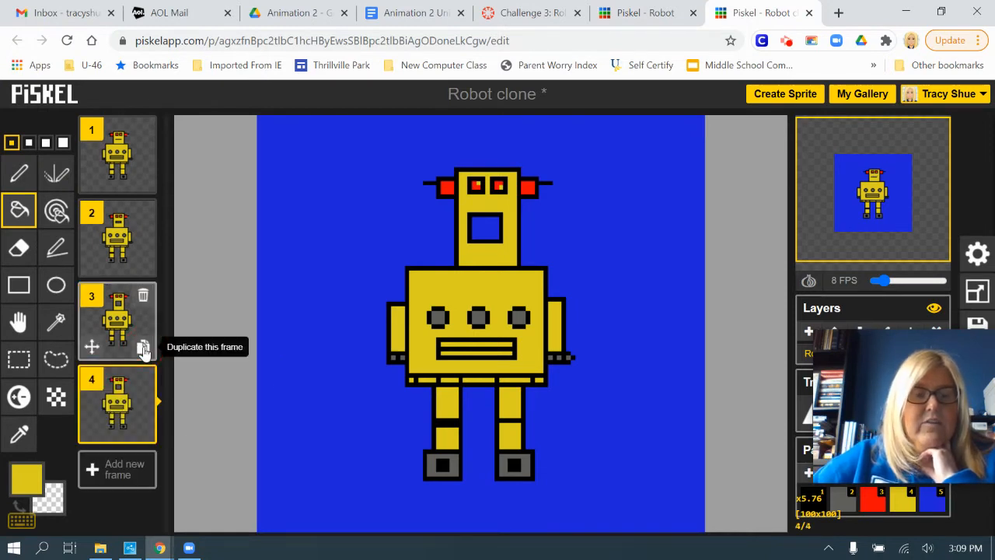
{"action": "left_click", "coordinate": [23, 484]}
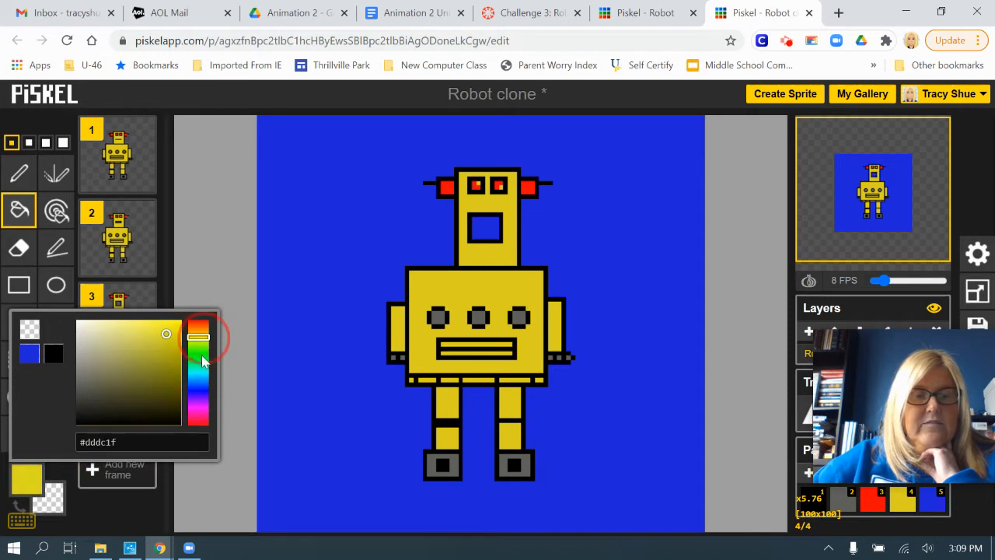
{"action": "left_click_drag", "start_coordinate": [207, 342], "coordinate": [205, 373]}
{"action": "left_click", "coordinate": [169, 336]}
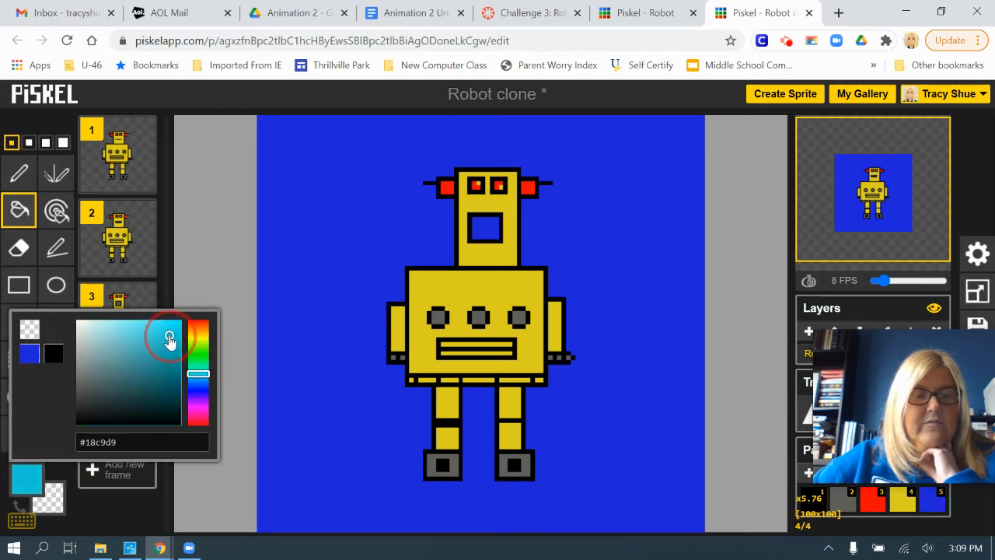
{"action": "left_click", "coordinate": [172, 91]}
{"action": "left_click", "coordinate": [19, 174]}
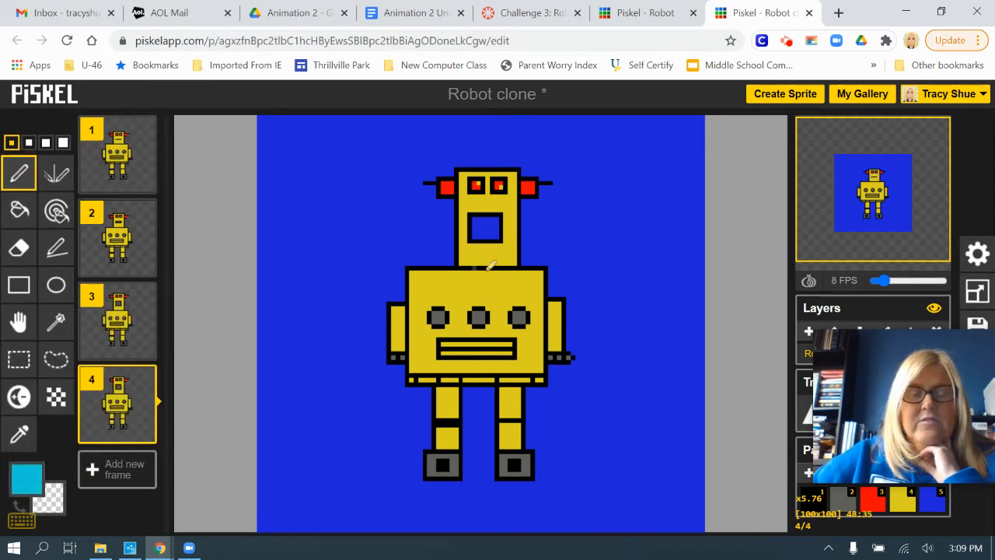
{"action": "scroll", "coordinate": [491, 266], "scroll_direction": "up", "scroll_amount": 3}
{"action": "left_click_drag", "start_coordinate": [488, 176], "coordinate": [481, 193]}
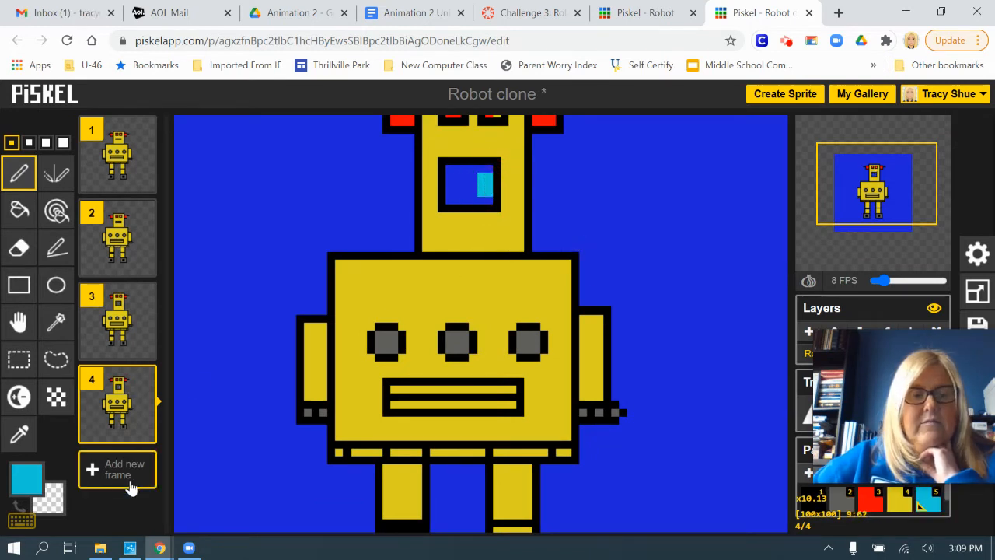
Duplicate frames 4 and 5, and extend the cyan patch leftward across most of the mouth in frame 6.
{"action": "left_click", "coordinate": [144, 432]}
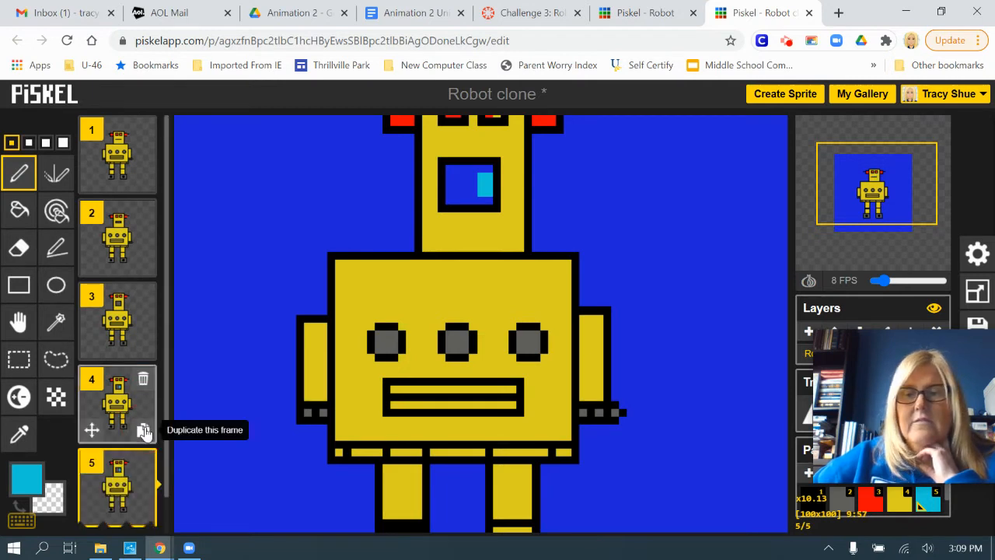
{"action": "left_click", "coordinate": [143, 435]}
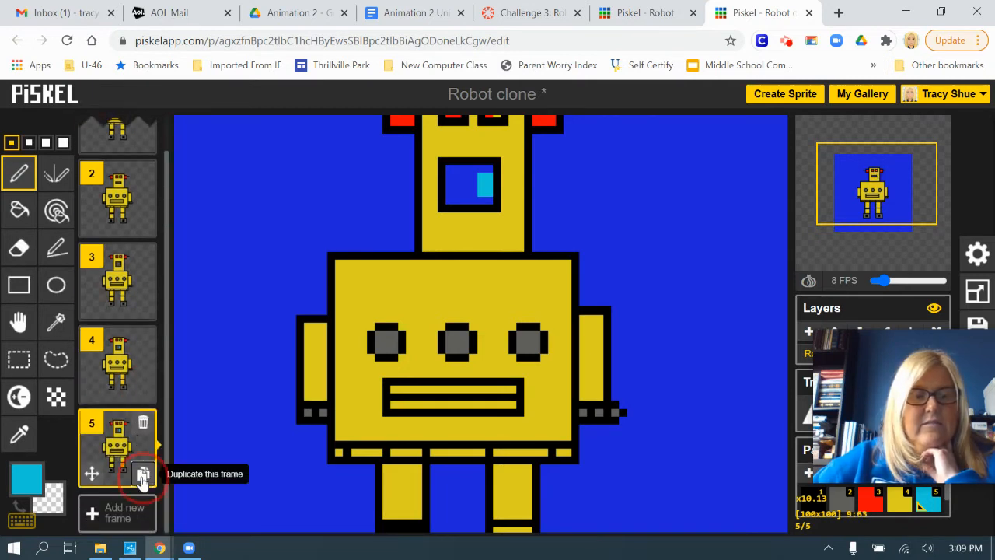
{"action": "mouse_move", "coordinate": [479, 180]}
{"action": "left_mouse_down"}
{"action": "mouse_move", "coordinate": [457, 194]}
{"action": "mouse_move", "coordinate": [458, 176]}
{"action": "mouse_move", "coordinate": [469, 196]}
{"action": "mouse_move", "coordinate": [478, 189]}
{"action": "mouse_move", "coordinate": [459, 186]}
{"action": "mouse_move", "coordinate": [490, 175]}
{"action": "mouse_move", "coordinate": [477, 167]}
{"action": "mouse_move", "coordinate": [493, 203]}
{"action": "left_mouse_up"}
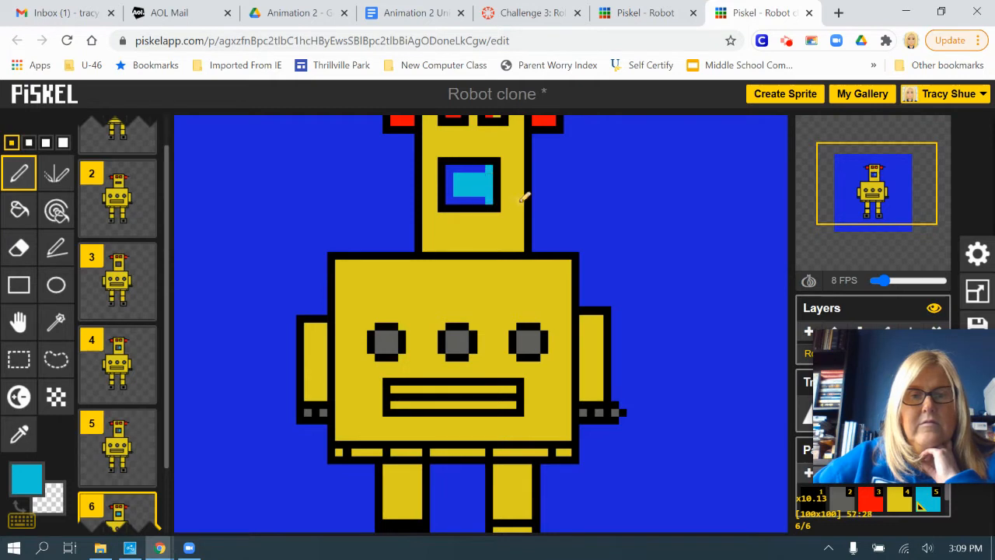
Duplicate frames 6 and 7 to continue the animation through frame 8.
{"action": "scroll", "coordinate": [140, 462], "scroll_direction": "down", "scroll_amount": 3}
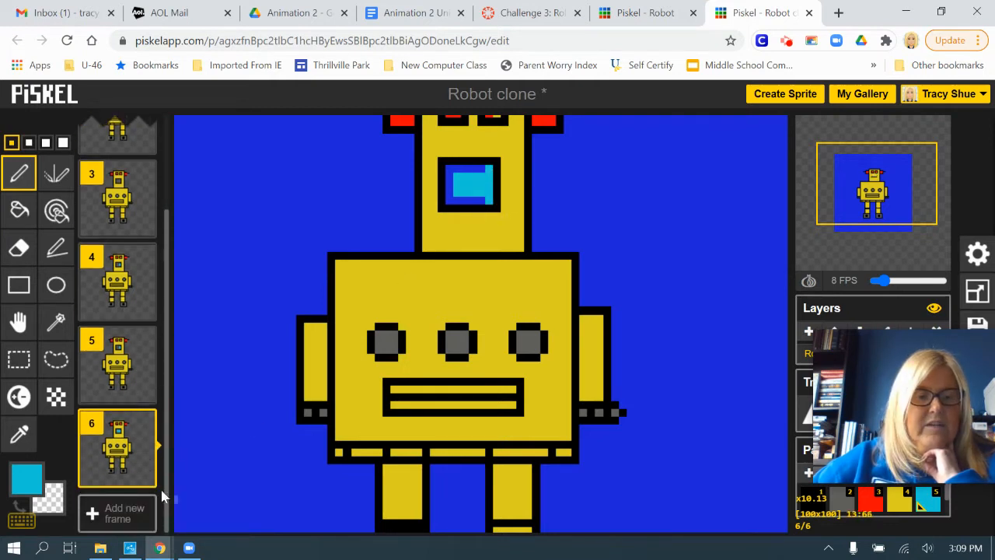
{"action": "left_click", "coordinate": [142, 476]}
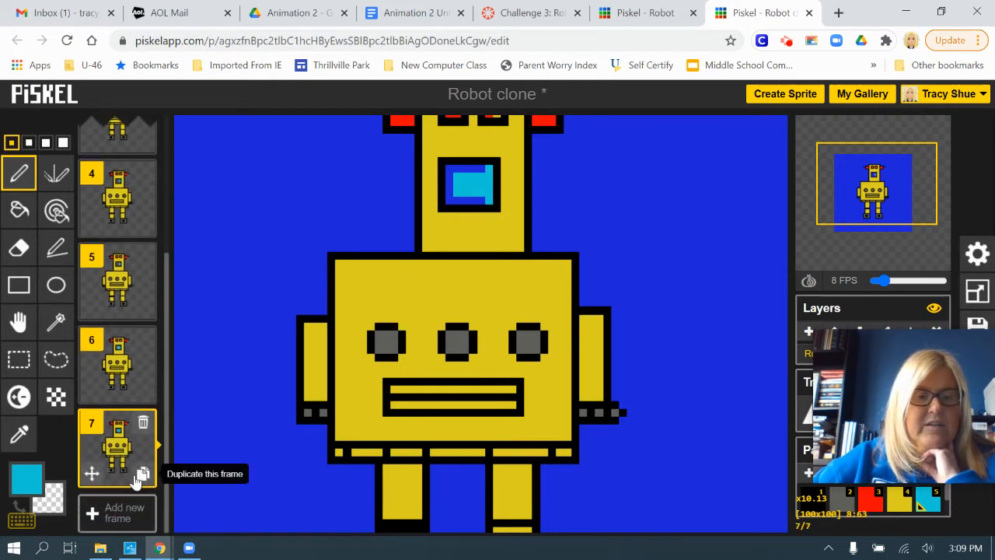
{"action": "left_click", "coordinate": [143, 474]}
Draw a solid cyan beam in frame 8 from the mouth leftward past the head, tapering to a thin line at its end.
{"action": "left_click_drag", "start_coordinate": [460, 172], "coordinate": [401, 177]}
{"action": "key", "text": "ctrl+z"}
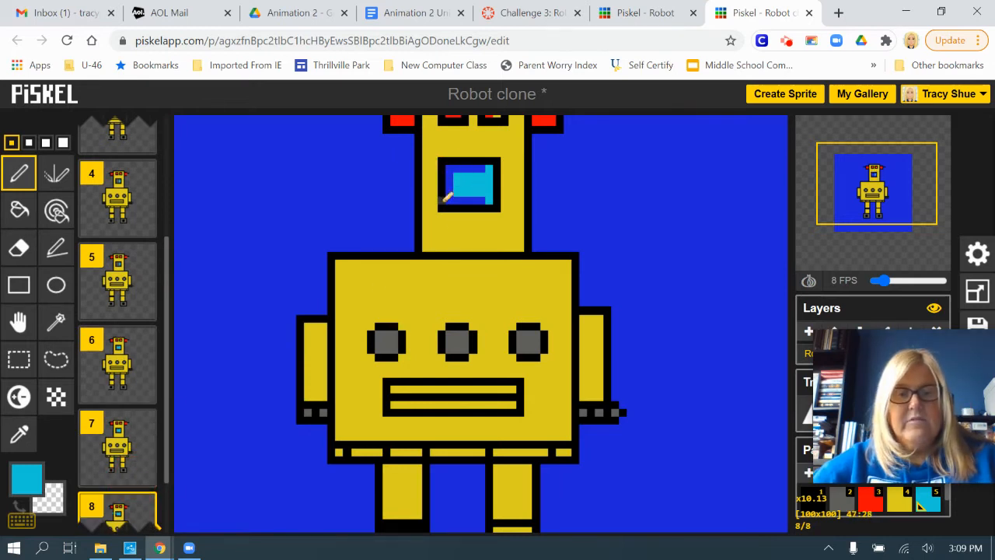
{"action": "scroll", "coordinate": [476, 211], "scroll_direction": "up", "scroll_amount": 1}
{"action": "left_click_drag", "start_coordinate": [424, 175], "coordinate": [379, 168]}
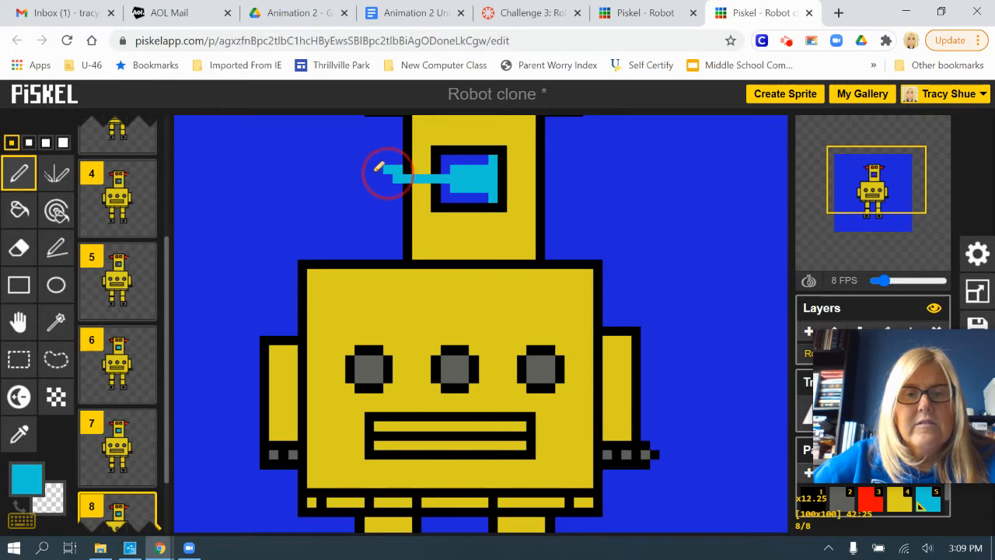
{"action": "mouse_move", "coordinate": [461, 178]}
{"action": "left_mouse_down"}
{"action": "mouse_move", "coordinate": [324, 185]}
{"action": "mouse_move", "coordinate": [444, 180]}
{"action": "left_mouse_up"}
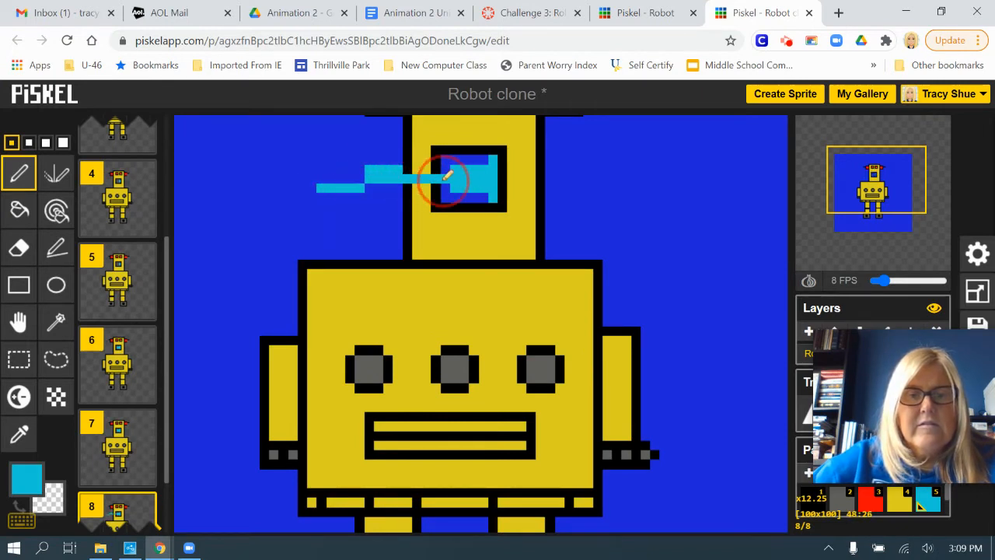
{"action": "mouse_move", "coordinate": [371, 184]}
{"action": "left_mouse_down"}
{"action": "mouse_move", "coordinate": [449, 183]}
{"action": "mouse_move", "coordinate": [403, 169]}
{"action": "mouse_move", "coordinate": [431, 169]}
{"action": "mouse_move", "coordinate": [410, 168]}
{"action": "left_mouse_up"}
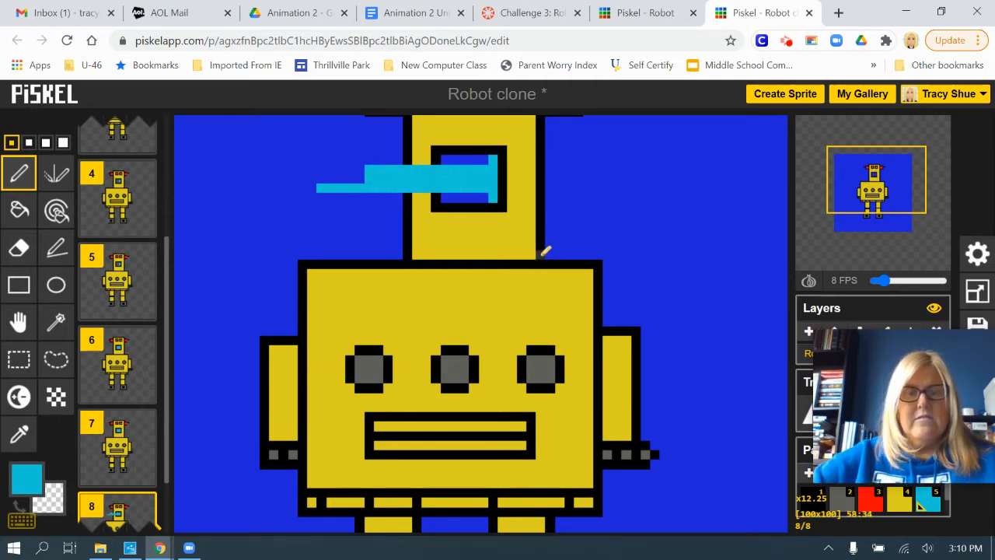
Duplicate frames 8 and 9, and extend frame 10's cyan beam farther left at full thickness.
{"action": "scroll", "coordinate": [135, 388], "scroll_direction": "down", "scroll_amount": 2}
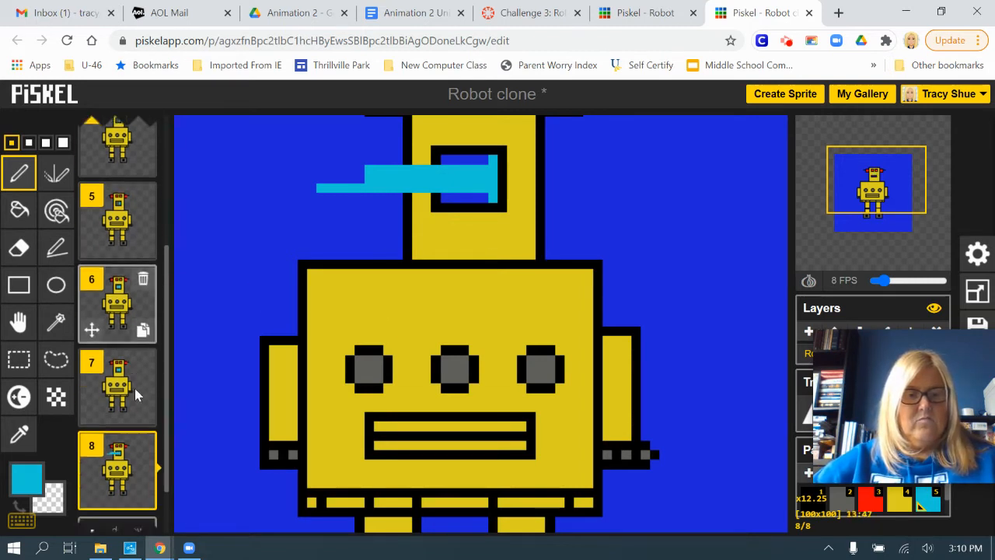
{"action": "left_click", "coordinate": [143, 475]}
{"action": "scroll", "coordinate": [143, 478], "scroll_direction": "down", "scroll_amount": 2}
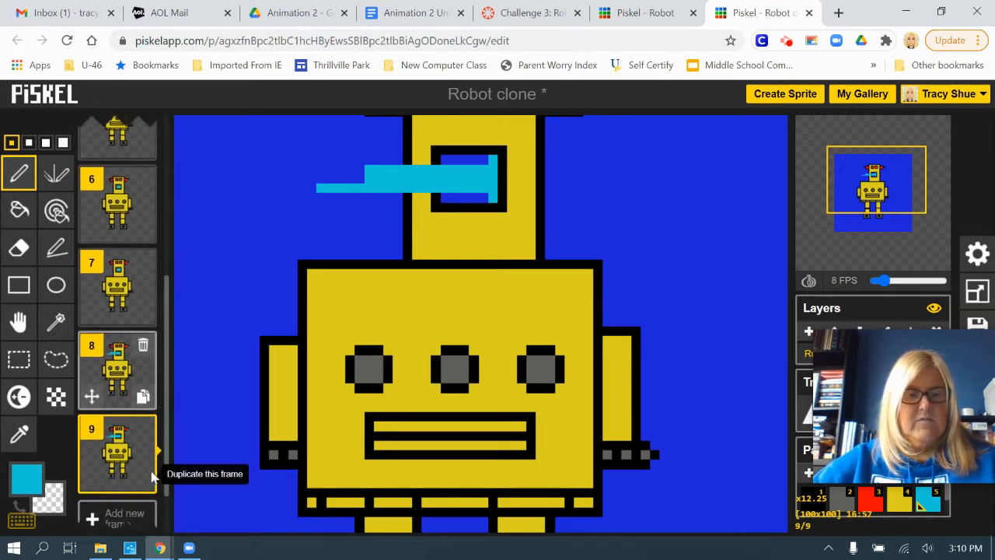
{"action": "left_click", "coordinate": [143, 473]}
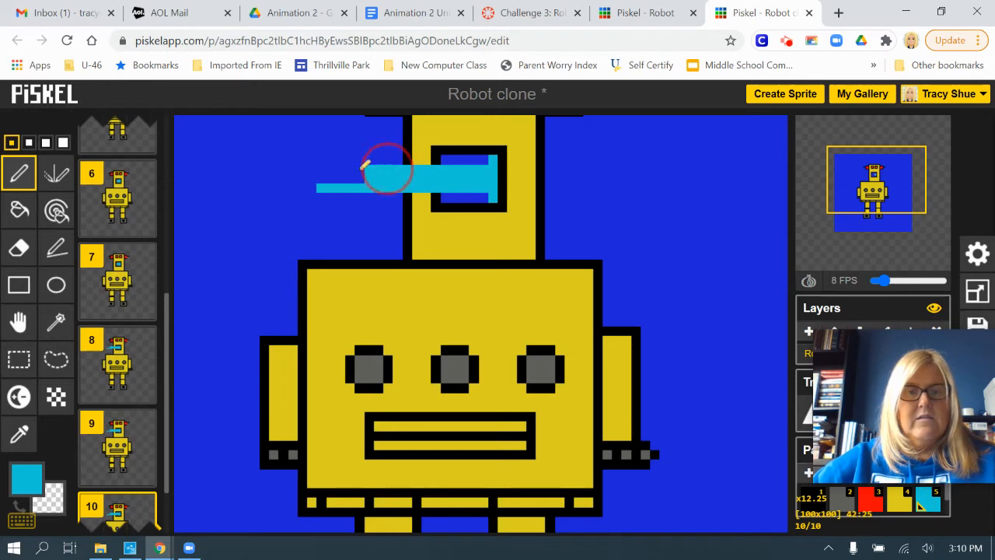
{"action": "left_click_drag", "start_coordinate": [366, 166], "coordinate": [285, 169]}
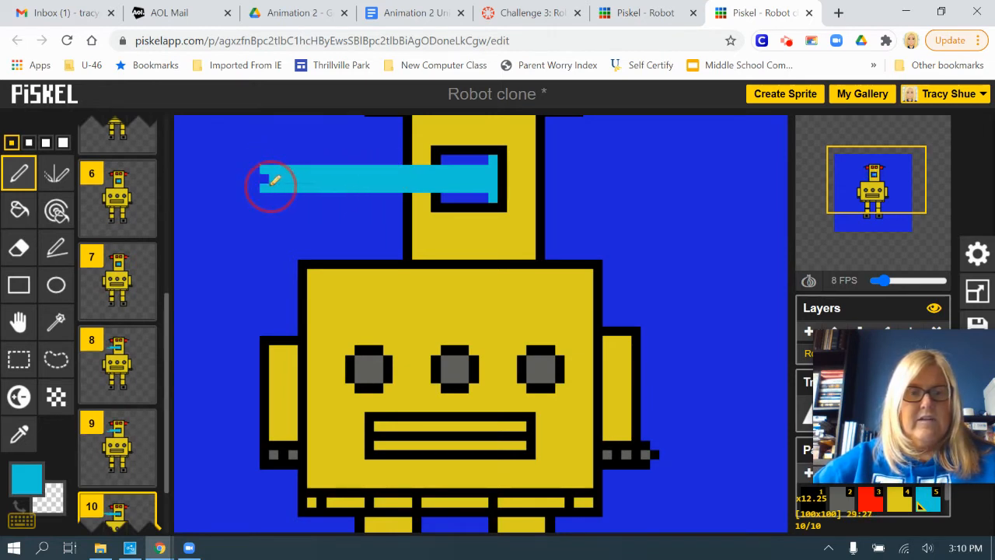
Set the primary colour to orange-red #ff3c00 and draw a thin line through the centre of frame 10's cyan beam.
{"action": "left_click", "coordinate": [25, 476]}
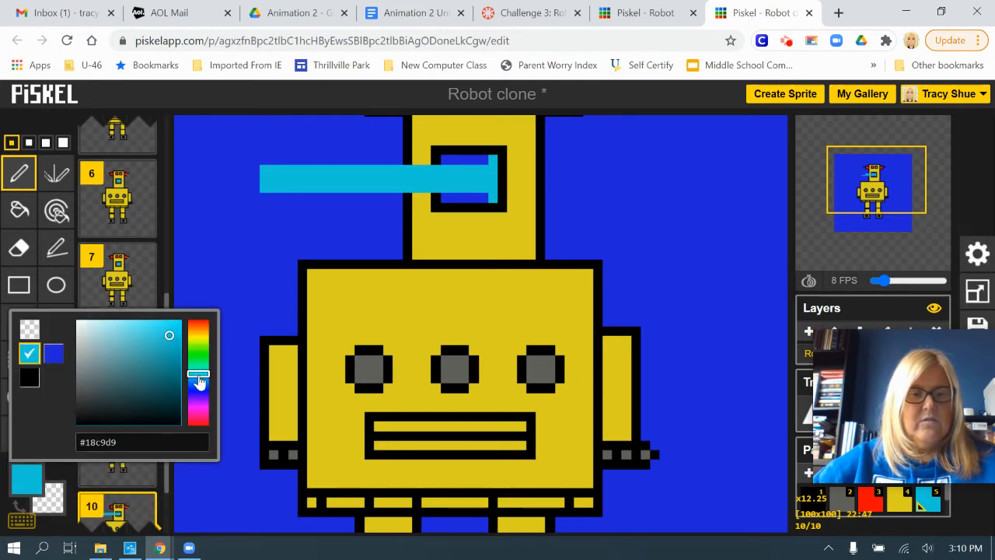
{"action": "left_click_drag", "start_coordinate": [199, 379], "coordinate": [195, 329]}
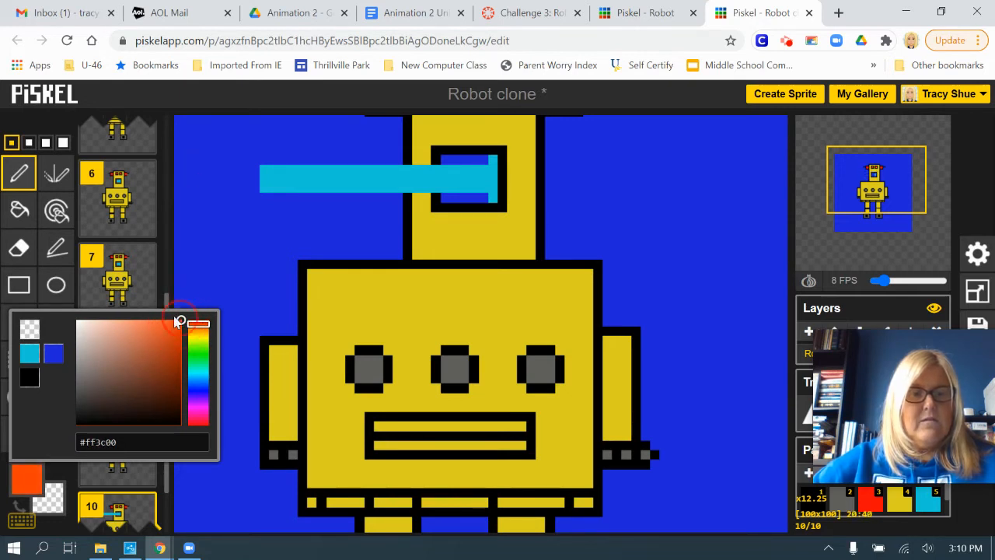
{"action": "left_click", "coordinate": [357, 94]}
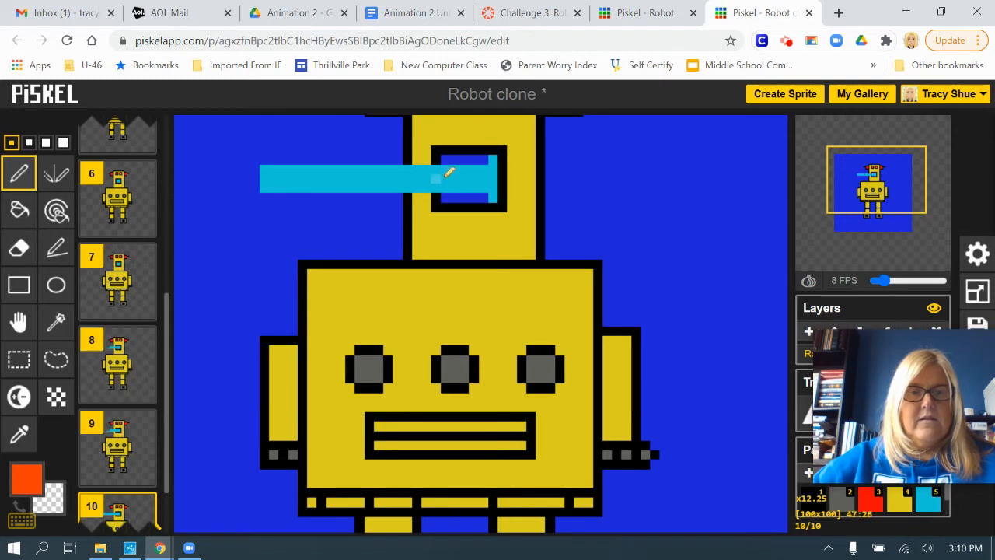
{"action": "mouse_move", "coordinate": [476, 178]}
{"action": "left_mouse_down"}
{"action": "mouse_move", "coordinate": [321, 174]}
{"action": "mouse_move", "coordinate": [348, 180]}
{"action": "left_mouse_up"}
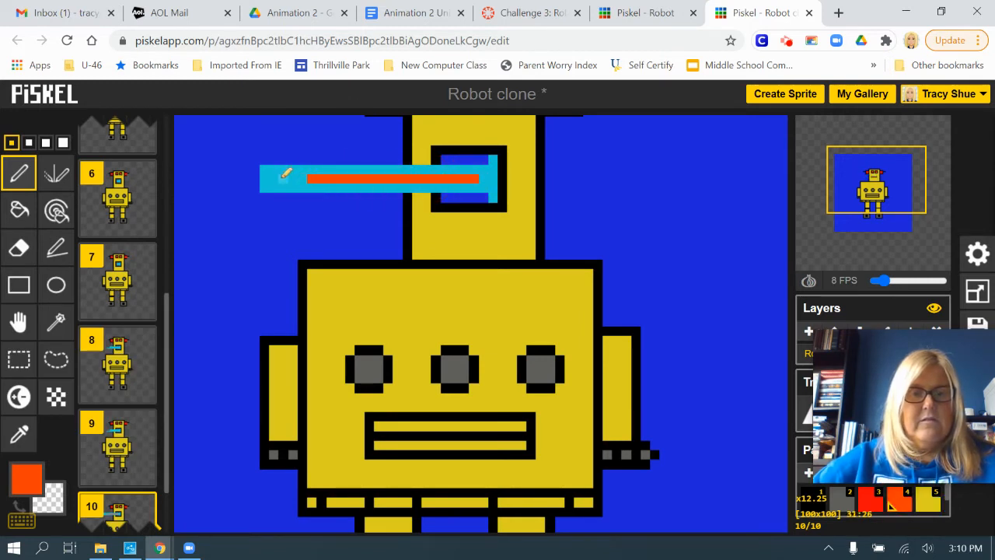
Duplicate frames 10 and 11 to continue the animation through frame 12.
{"action": "scroll", "coordinate": [513, 303], "scroll_direction": "down", "scroll_amount": 3}
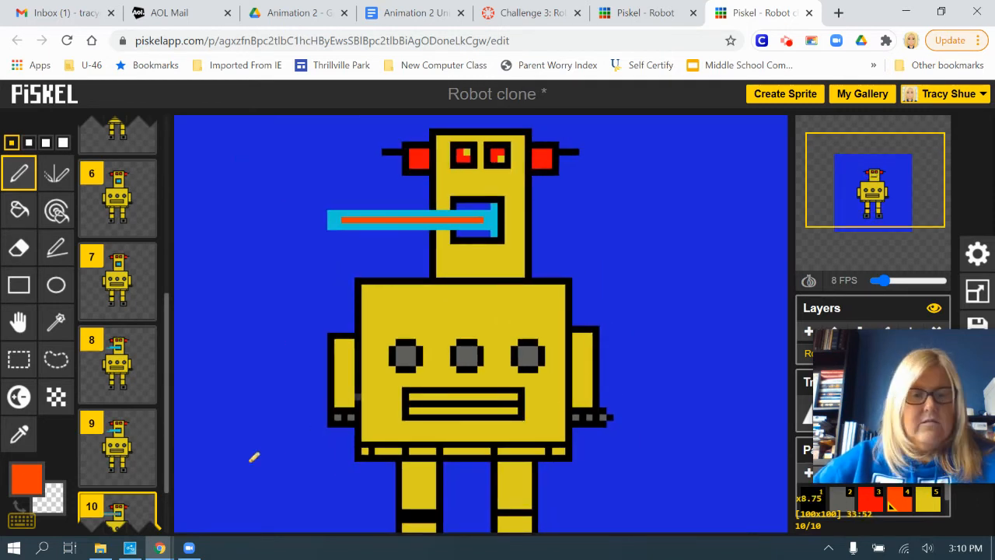
{"action": "scroll", "coordinate": [139, 471], "scroll_direction": "down", "scroll_amount": 1}
{"action": "left_click", "coordinate": [144, 475]}
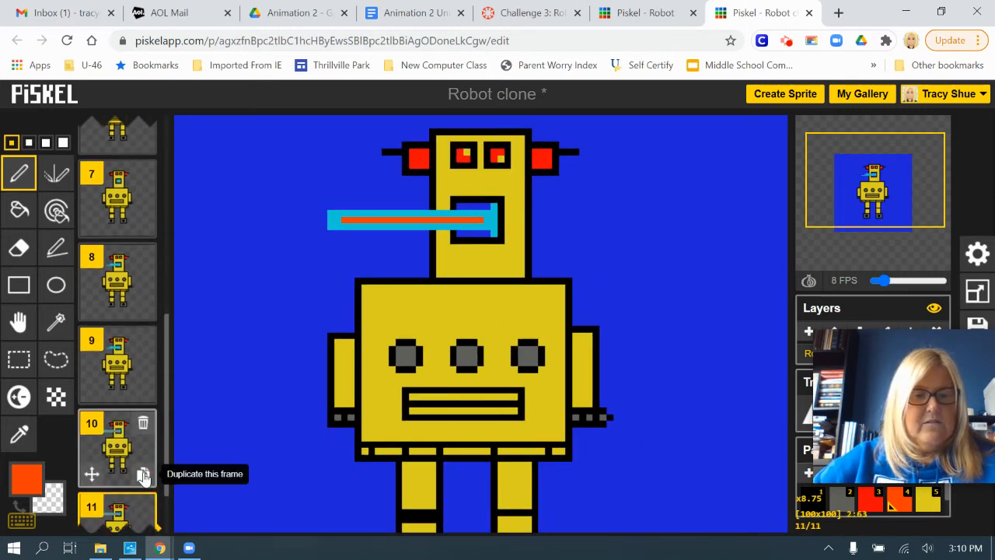
{"action": "scroll", "coordinate": [144, 476], "scroll_direction": "down", "scroll_amount": 1}
{"action": "left_click", "coordinate": [148, 477]}
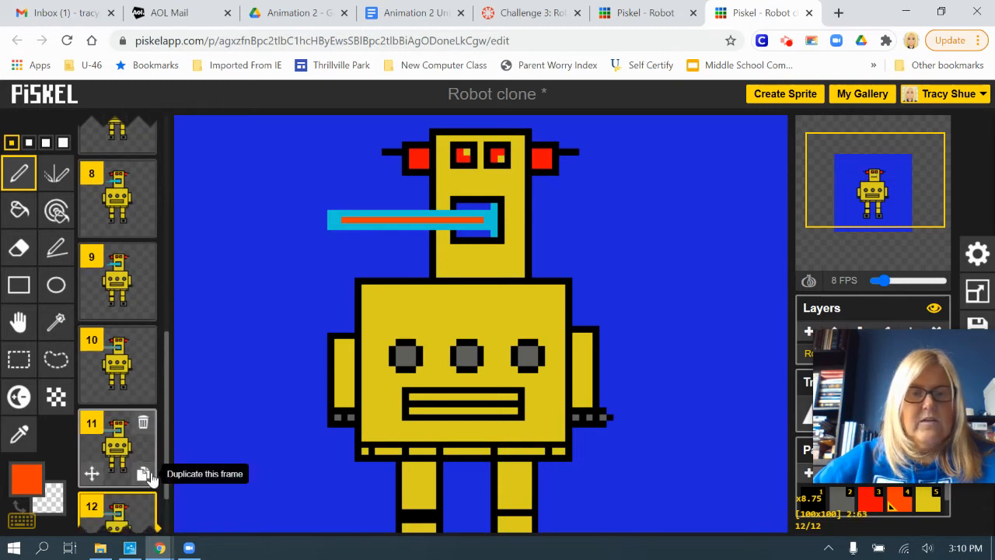
Draw a solid cyan flare in frame 12 that widens leftward from the end of the beam.
{"action": "left_click", "coordinate": [25, 489]}
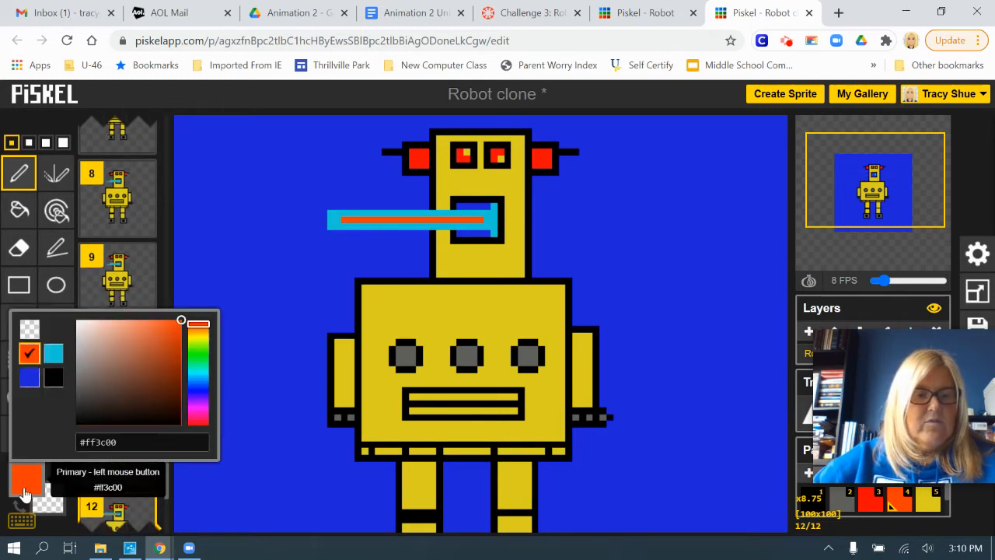
{"action": "left_click", "coordinate": [53, 353]}
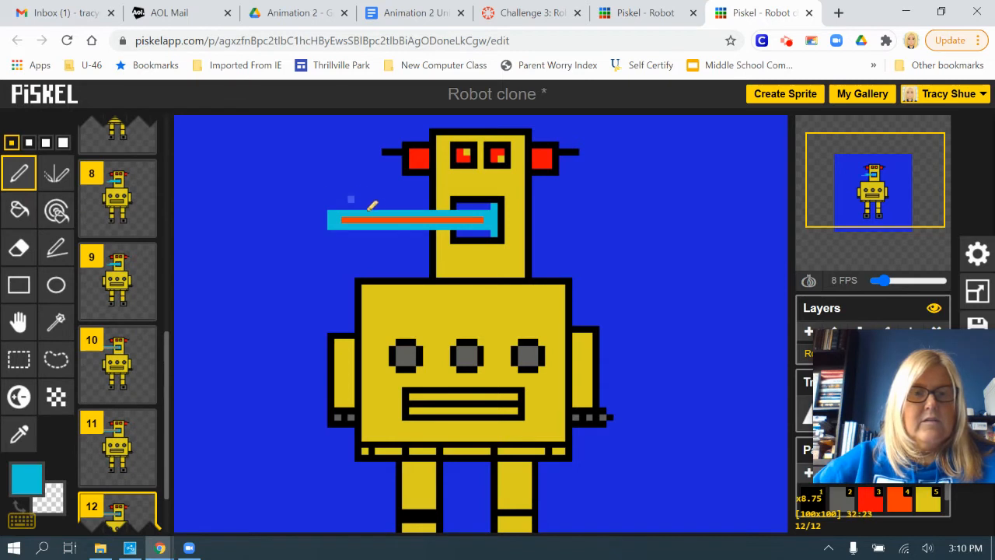
{"action": "left_click_drag", "start_coordinate": [363, 204], "coordinate": [263, 186]}
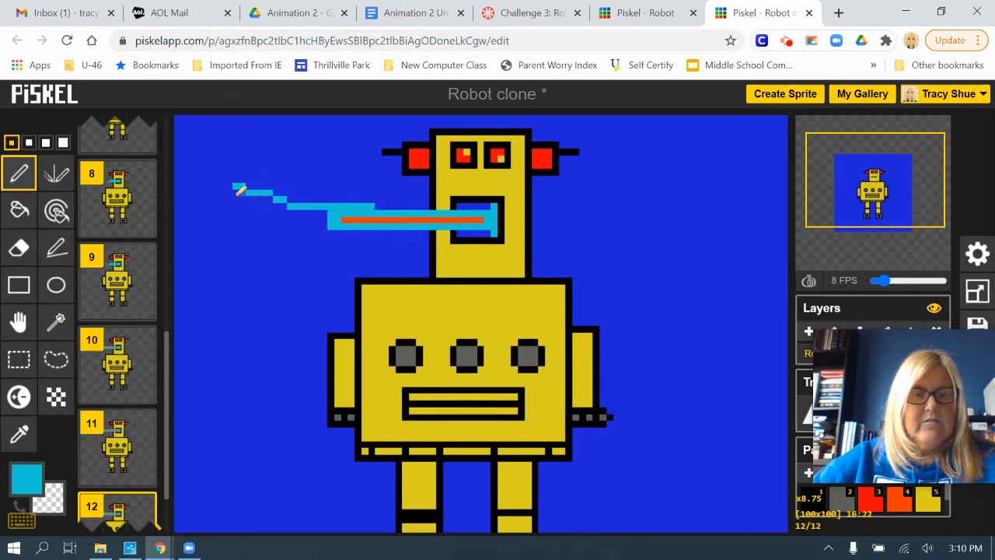
{"action": "left_click_drag", "start_coordinate": [318, 236], "coordinate": [219, 270]}
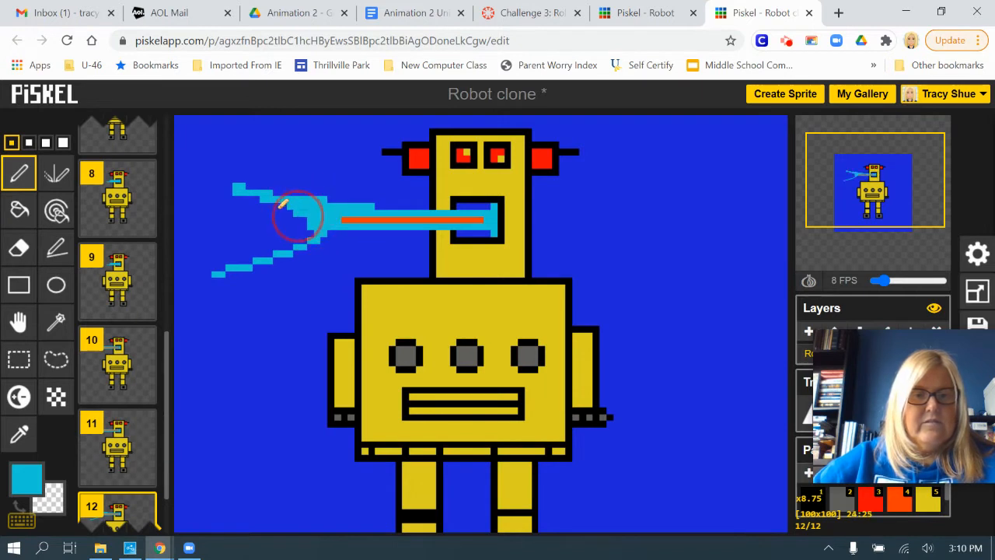
{"action": "left_click_drag", "start_coordinate": [250, 236], "coordinate": [247, 249]}
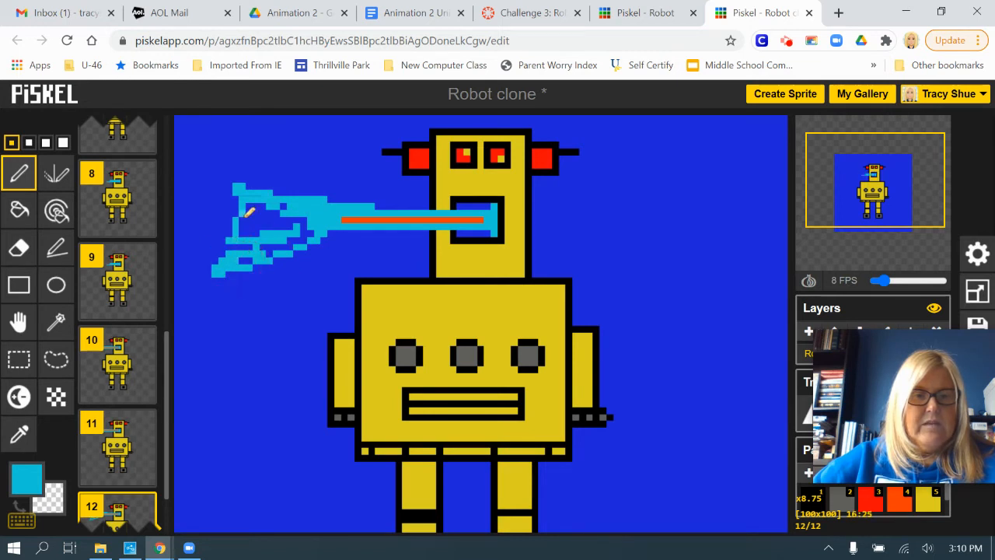
{"action": "mouse_move", "coordinate": [245, 215]}
{"action": "left_mouse_down"}
{"action": "mouse_move", "coordinate": [301, 215]}
{"action": "mouse_move", "coordinate": [282, 210]}
{"action": "mouse_move", "coordinate": [288, 203]}
{"action": "mouse_move", "coordinate": [259, 204]}
{"action": "left_mouse_up"}
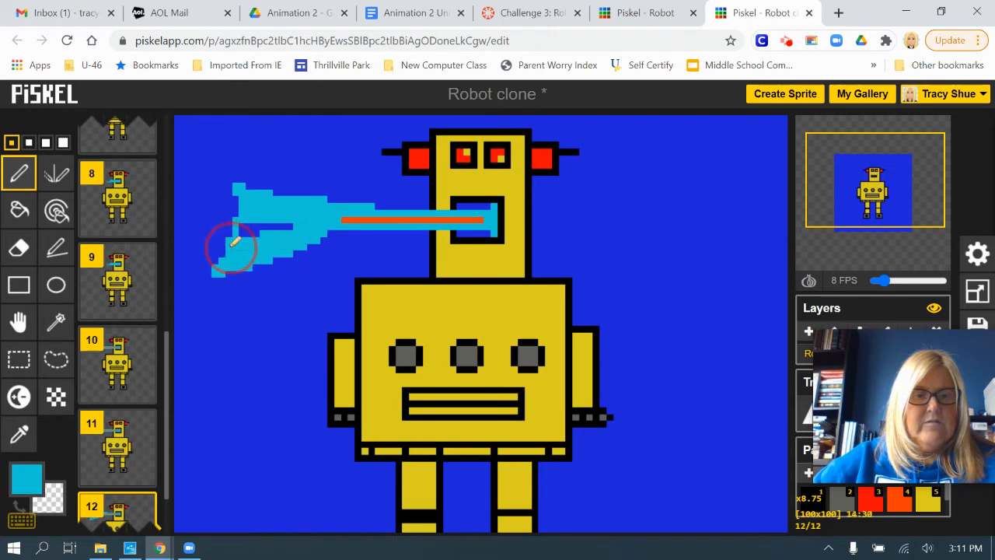
{"action": "mouse_move", "coordinate": [287, 226]}
{"action": "left_mouse_down"}
{"action": "mouse_move", "coordinate": [285, 215]}
{"action": "mouse_move", "coordinate": [237, 225]}
{"action": "left_mouse_up"}
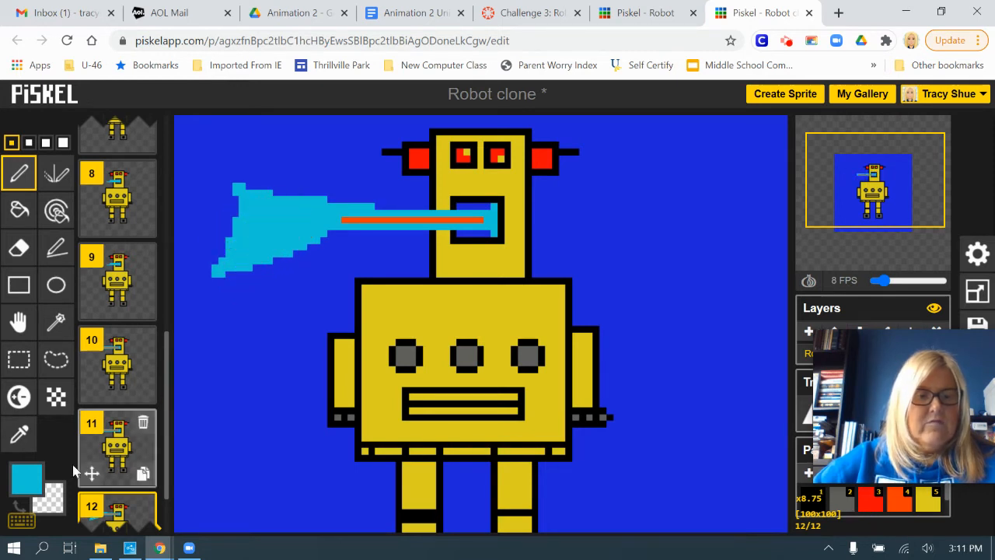
Draw an orange-red #ff3c00 core inside frame 12's cyan flare, and duplicate frames 12 and 13.
{"action": "left_click", "coordinate": [26, 479]}
{"action": "left_click", "coordinate": [29, 354]}
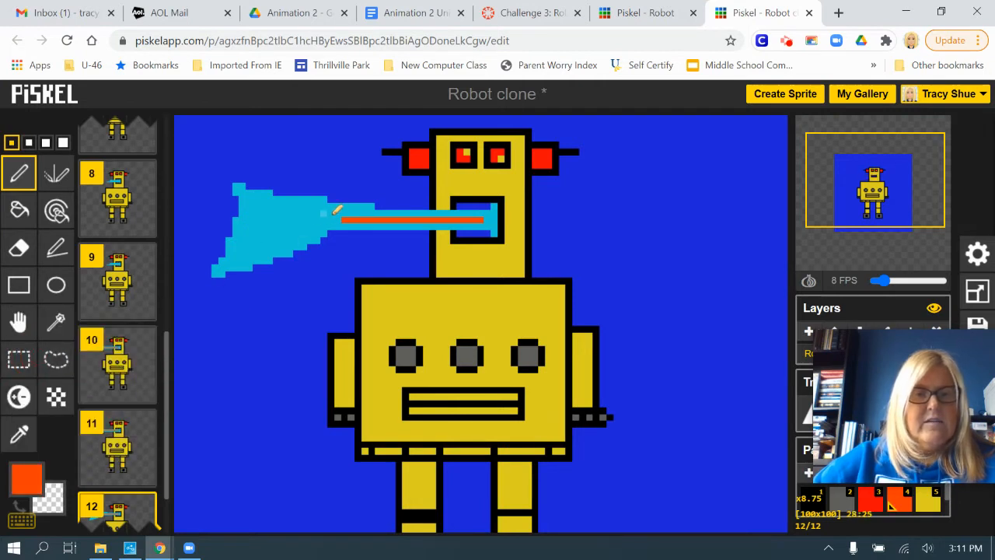
{"action": "mouse_move", "coordinate": [344, 216]}
{"action": "left_mouse_down"}
{"action": "mouse_move", "coordinate": [267, 211]}
{"action": "mouse_move", "coordinate": [316, 222]}
{"action": "mouse_move", "coordinate": [254, 233]}
{"action": "mouse_move", "coordinate": [289, 237]}
{"action": "mouse_move", "coordinate": [255, 238]}
{"action": "mouse_move", "coordinate": [299, 225]}
{"action": "mouse_move", "coordinate": [257, 224]}
{"action": "mouse_move", "coordinate": [294, 226]}
{"action": "left_mouse_up"}
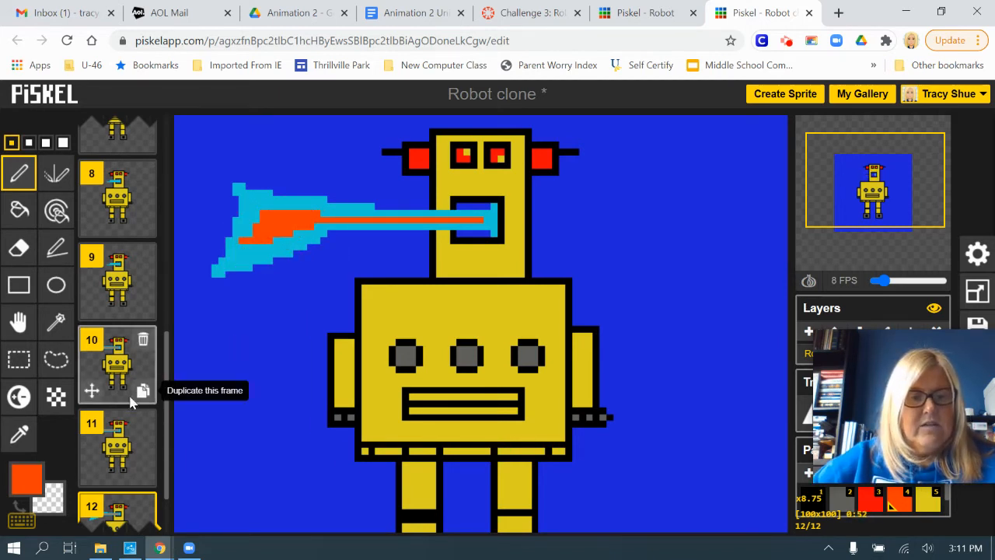
{"action": "left_click", "coordinate": [142, 475]}
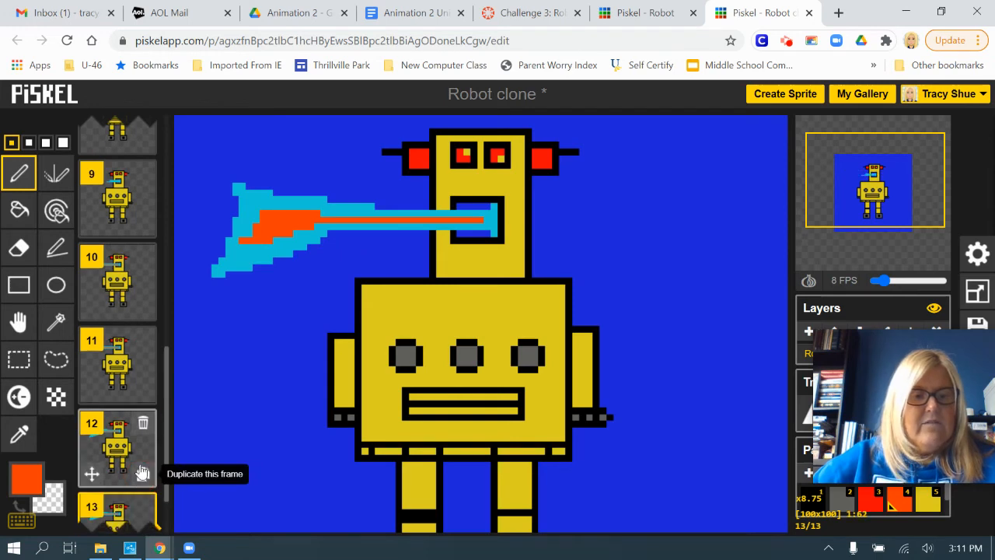
{"action": "left_click", "coordinate": [142, 476]}
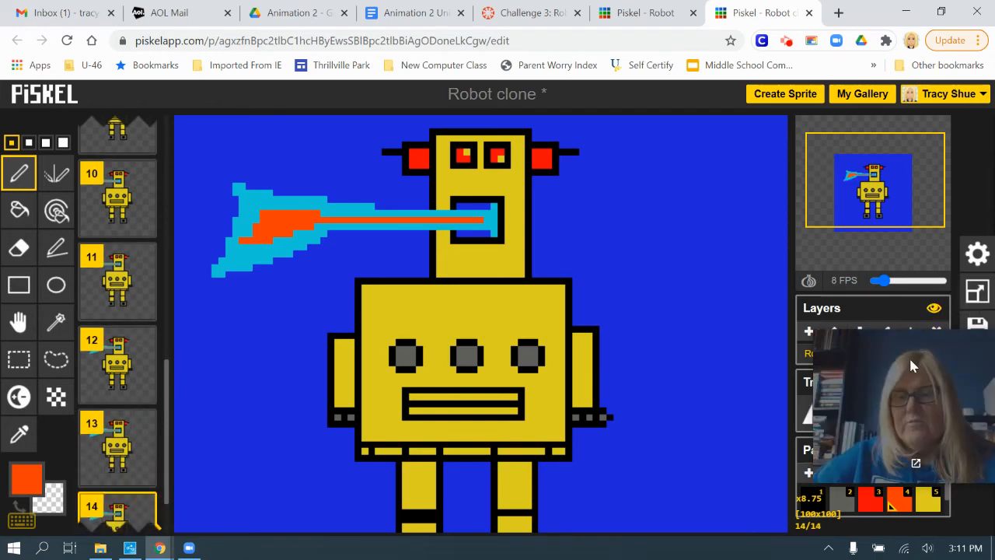
Delete the existing Balloon layer.
{"action": "left_click_drag", "start_coordinate": [860, 355], "coordinate": [752, 422]}
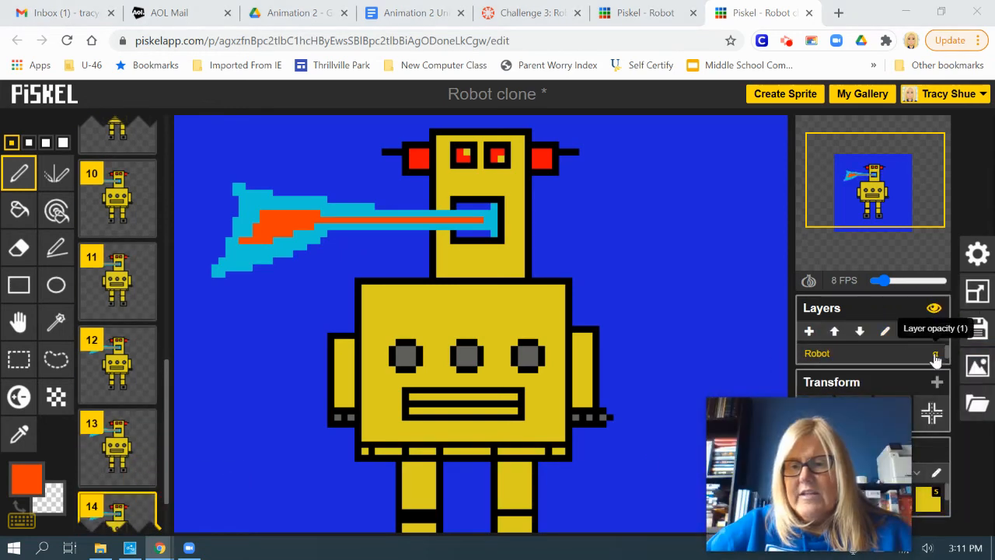
{"action": "mouse_move", "coordinate": [946, 353]}
{"action": "left_mouse_down"}
{"action": "mouse_move", "coordinate": [946, 363]}
{"action": "mouse_move", "coordinate": [941, 349]}
{"action": "left_mouse_up"}
{"action": "left_click", "coordinate": [885, 356]}
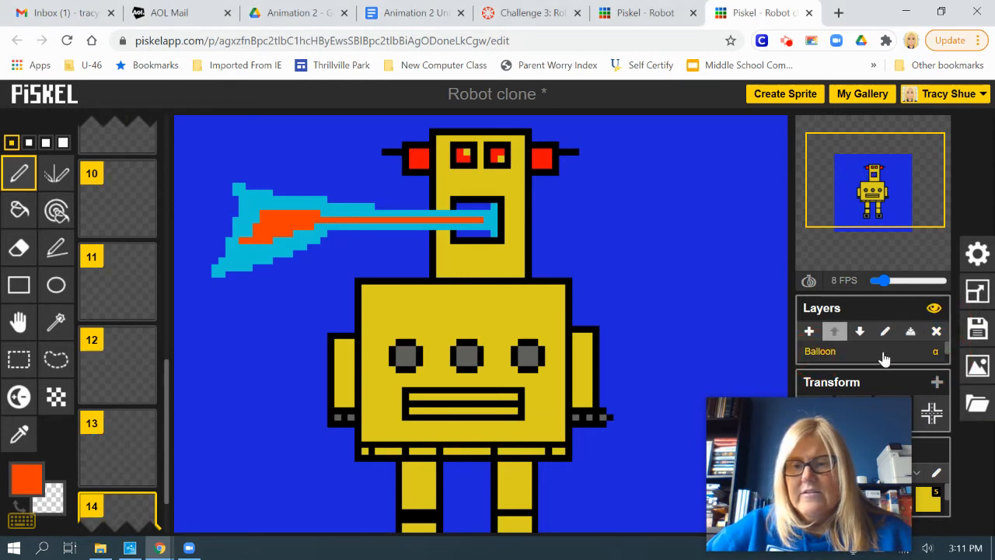
{"action": "left_click", "coordinate": [935, 331]}
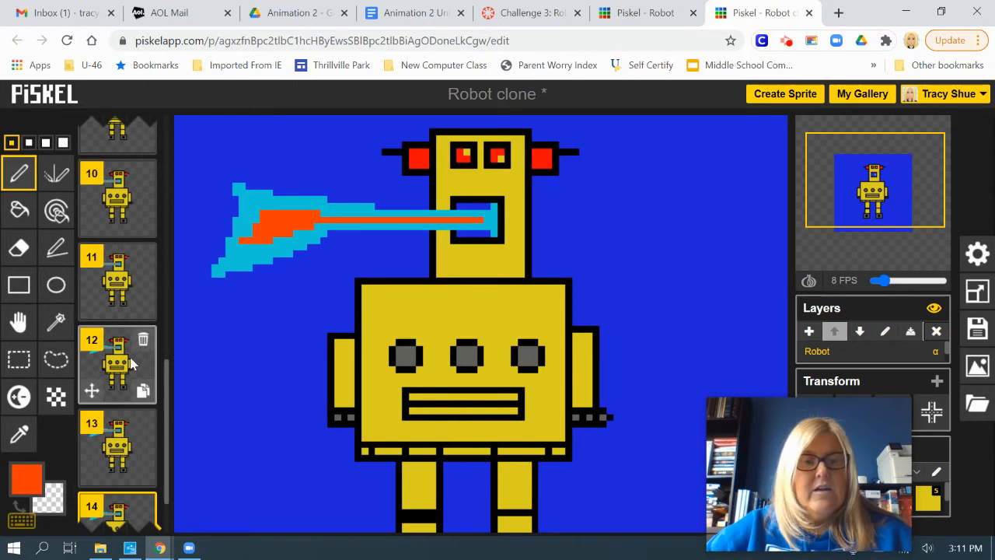
Add a new blank frame 15 at the end of the animation.
{"action": "scroll", "coordinate": [164, 348], "scroll_direction": "down", "scroll_amount": 2}
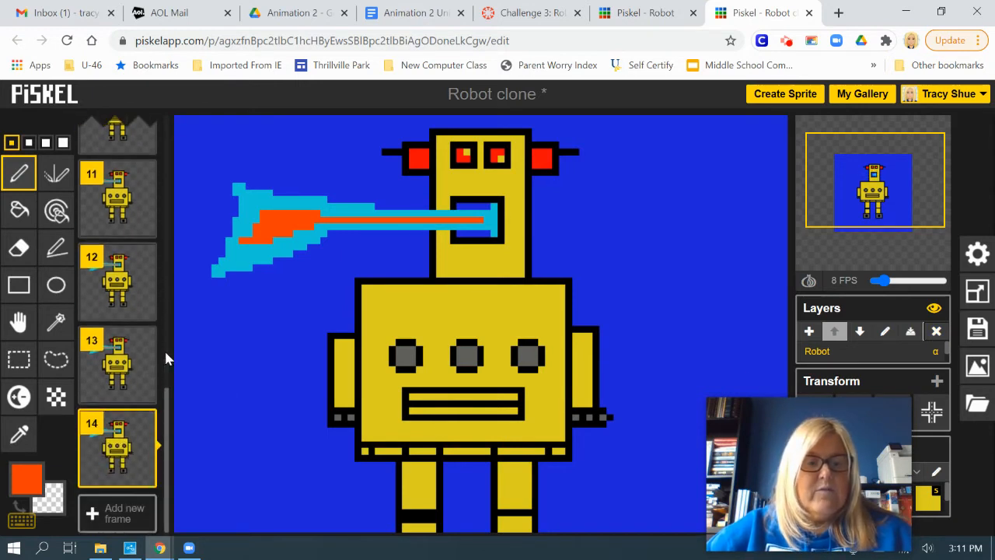
{"action": "mouse_move", "coordinate": [758, 441]}
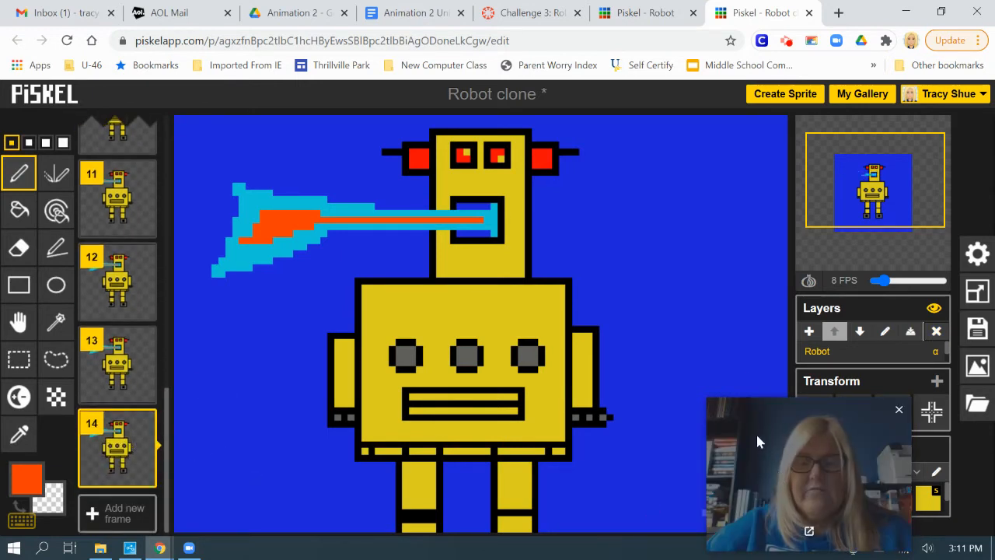
{"action": "mouse_move", "coordinate": [741, 414]}
{"action": "left_mouse_down"}
{"action": "mouse_move", "coordinate": [736, 427]}
{"action": "mouse_move", "coordinate": [734, 413]}
{"action": "left_mouse_up"}
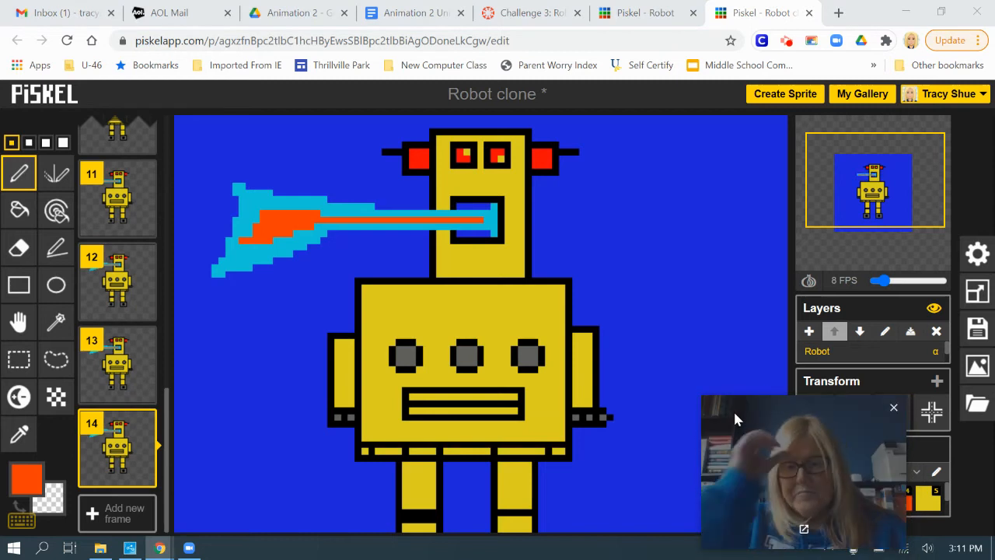
{"action": "left_click", "coordinate": [119, 515]}
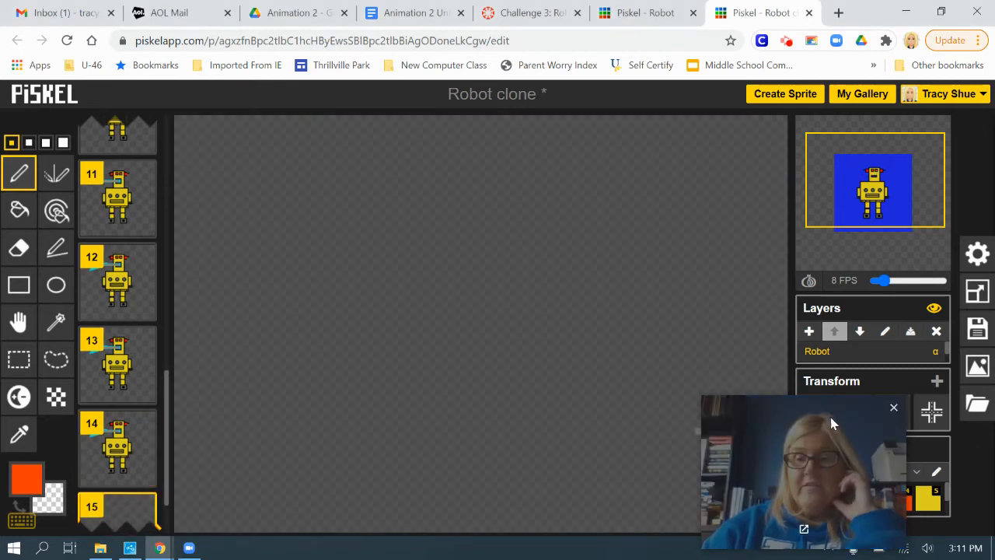
Add a new layer above the Robot layer and name it "Balloon".
{"action": "left_click", "coordinate": [809, 332]}
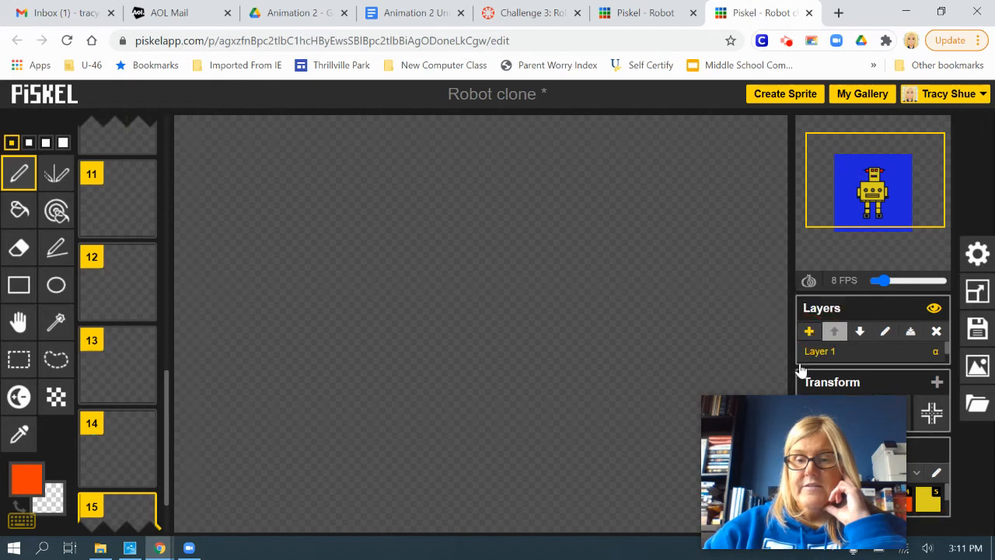
{"action": "left_click", "coordinate": [824, 353]}
{"action": "double_click", "coordinate": [824, 353]}
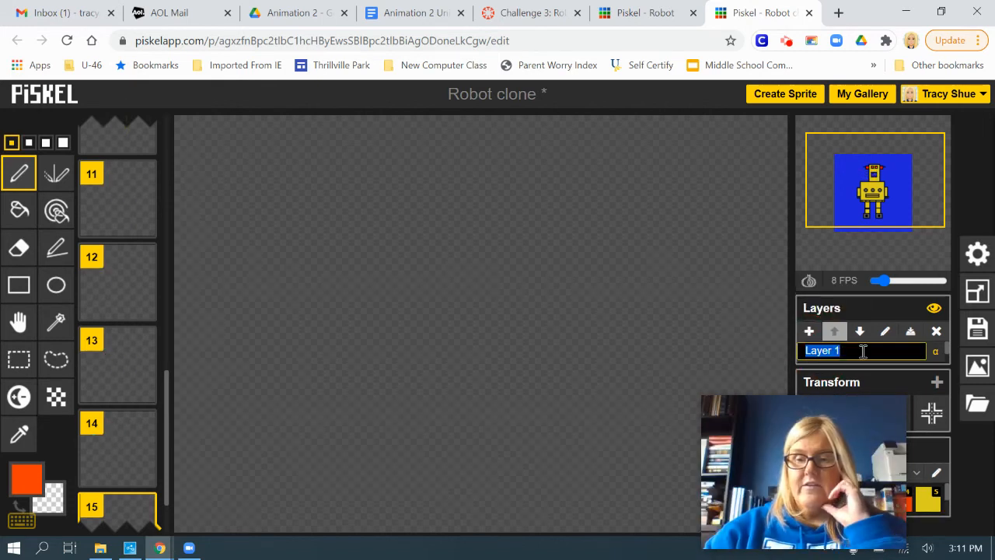
{"action": "type", "text": "Balloon"}
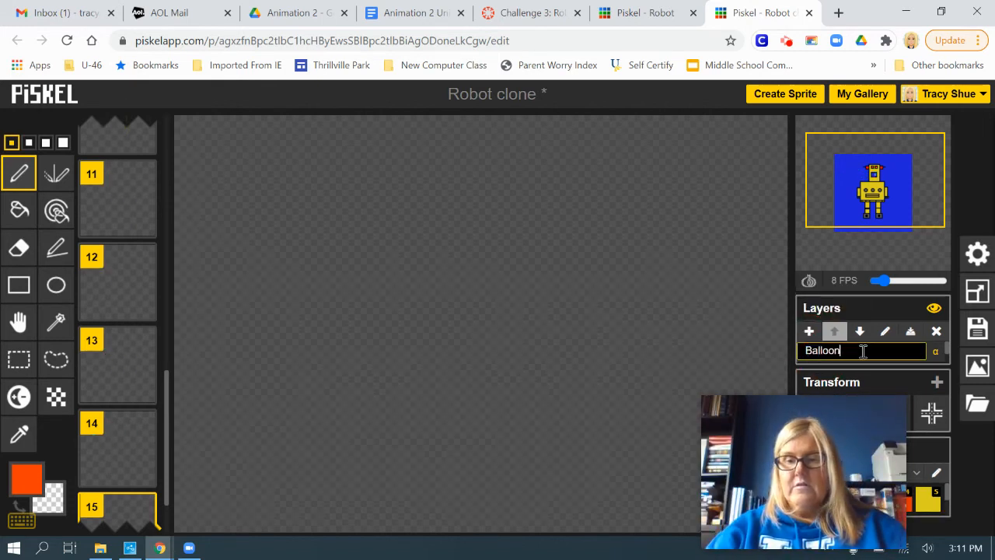
{"action": "key", "text": "Return"}
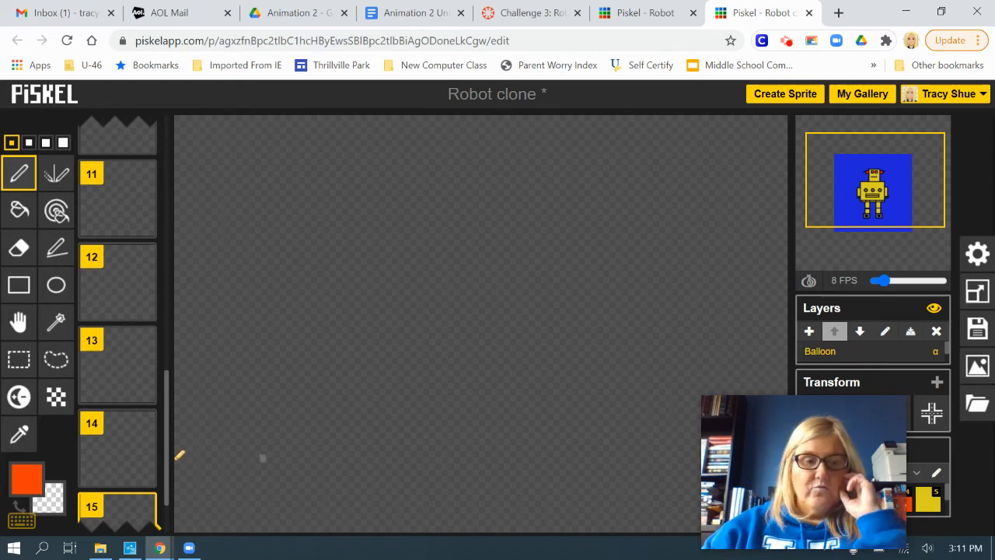
Set the primary drawing colour to bright green #00ff0f.
{"action": "left_click", "coordinate": [26, 478]}
{"action": "left_click", "coordinate": [200, 325]}
{"action": "left_click_drag", "start_coordinate": [201, 332], "coordinate": [199, 361]}
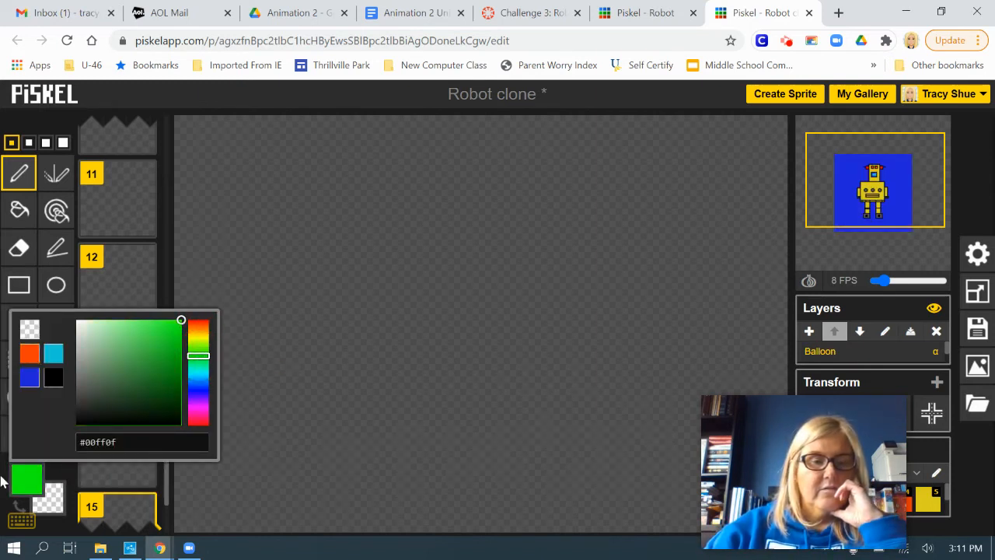
{"action": "left_click", "coordinate": [194, 95]}
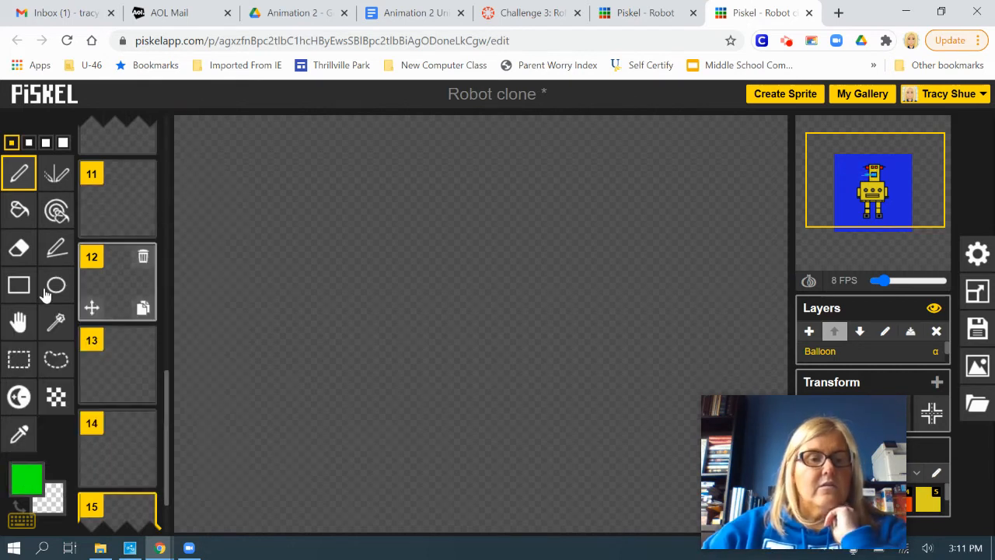
{"action": "left_click", "coordinate": [26, 478]}
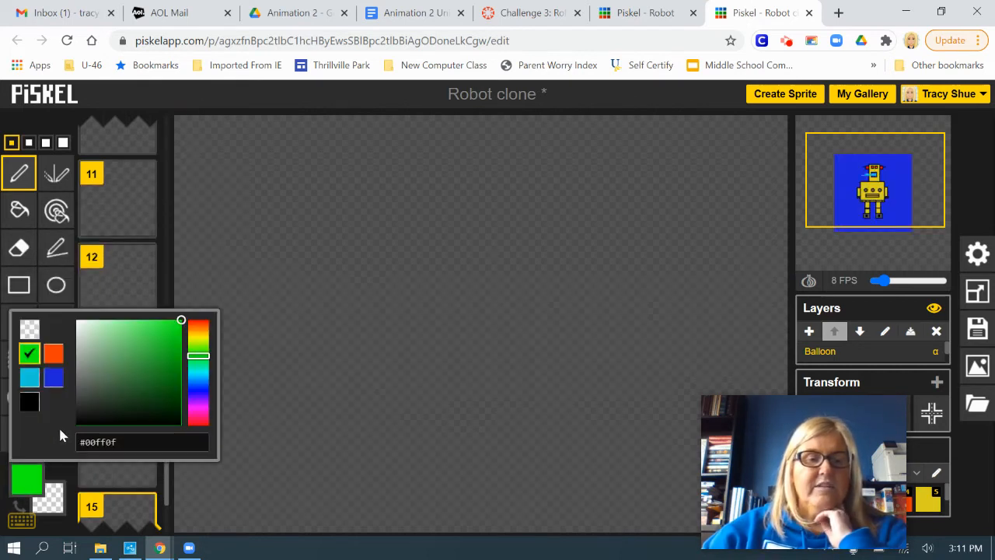
{"action": "left_click", "coordinate": [35, 405]}
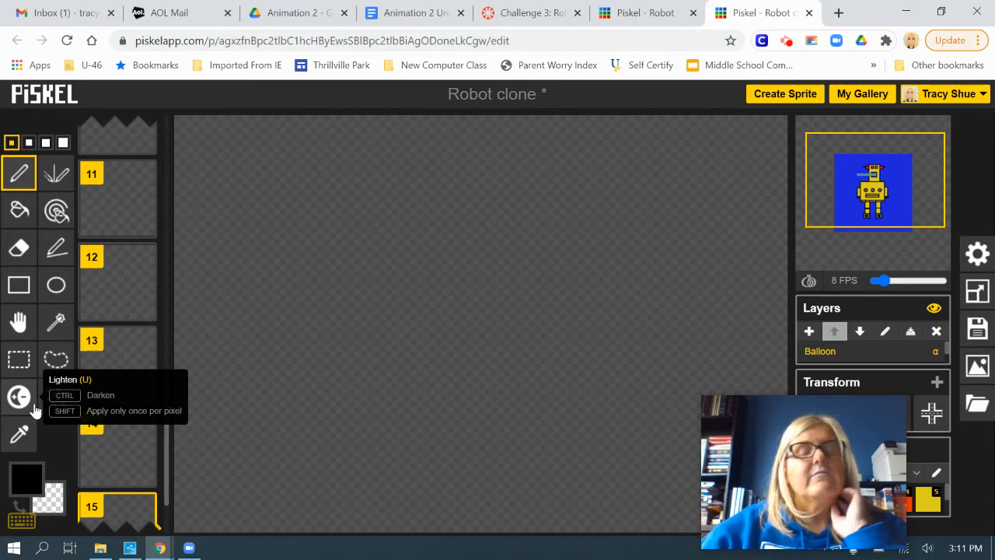
{"action": "left_click", "coordinate": [25, 478]}
{"action": "left_click", "coordinate": [30, 353]}
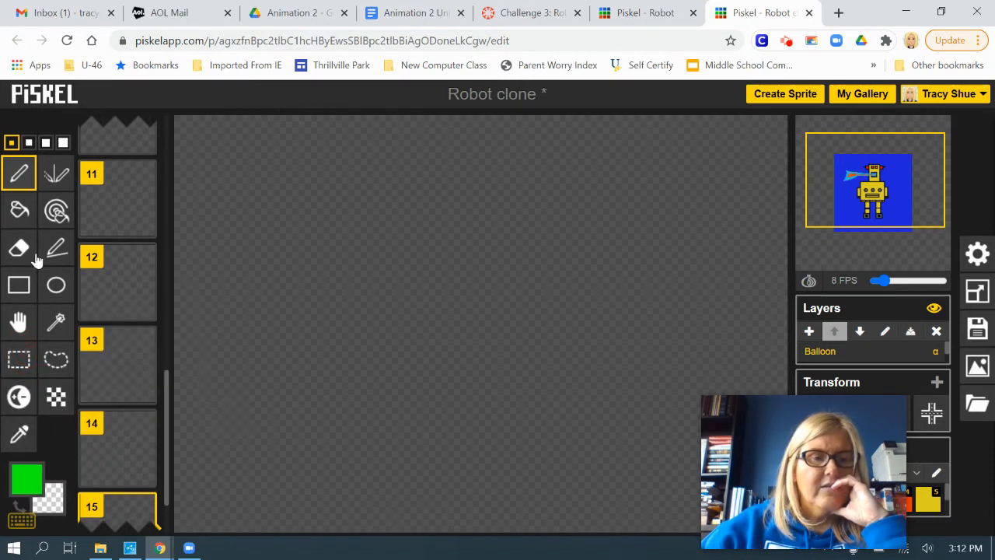
Draw a tall green oval for the balloon in the upper part of frame 15 and fill it with the same green.
{"action": "left_click", "coordinate": [56, 287]}
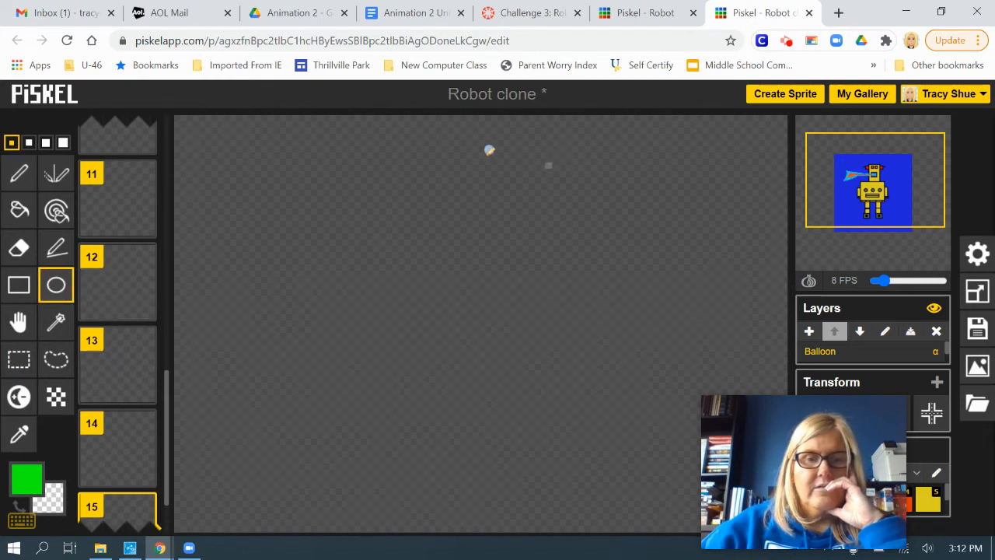
{"action": "left_click_drag", "start_coordinate": [457, 147], "coordinate": [570, 330]}
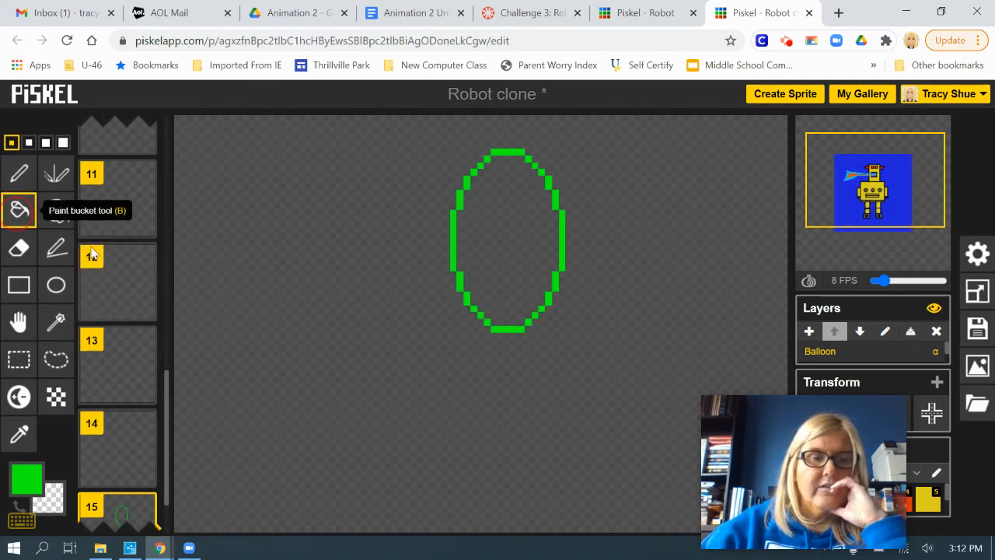
{"action": "left_click", "coordinate": [19, 209]}
{"action": "left_click", "coordinate": [508, 242]}
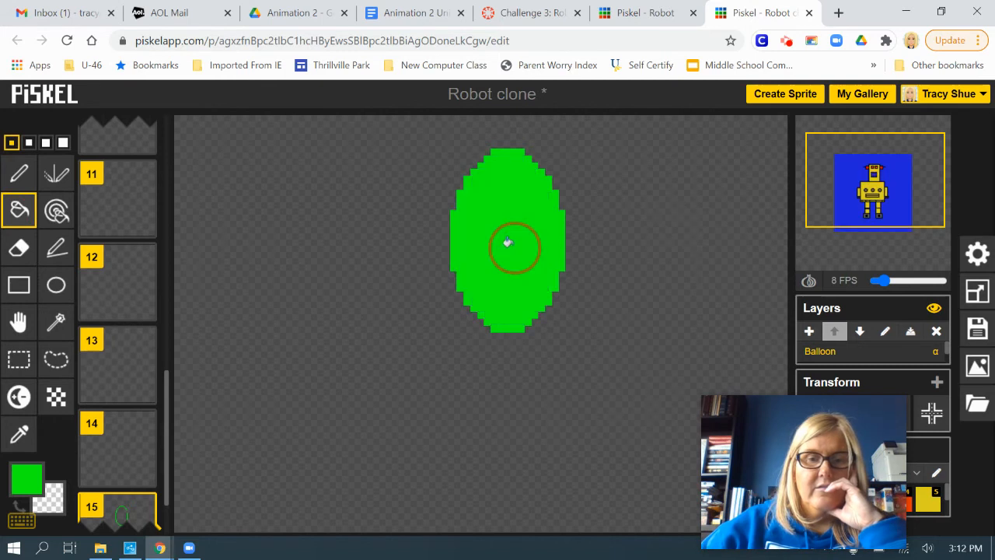
Draw a wavy black #000000 string with the Pen tool, hanging from the balloon's base to near the canvas's lower edge.
{"action": "left_click", "coordinate": [27, 478]}
{"action": "left_click", "coordinate": [30, 401]}
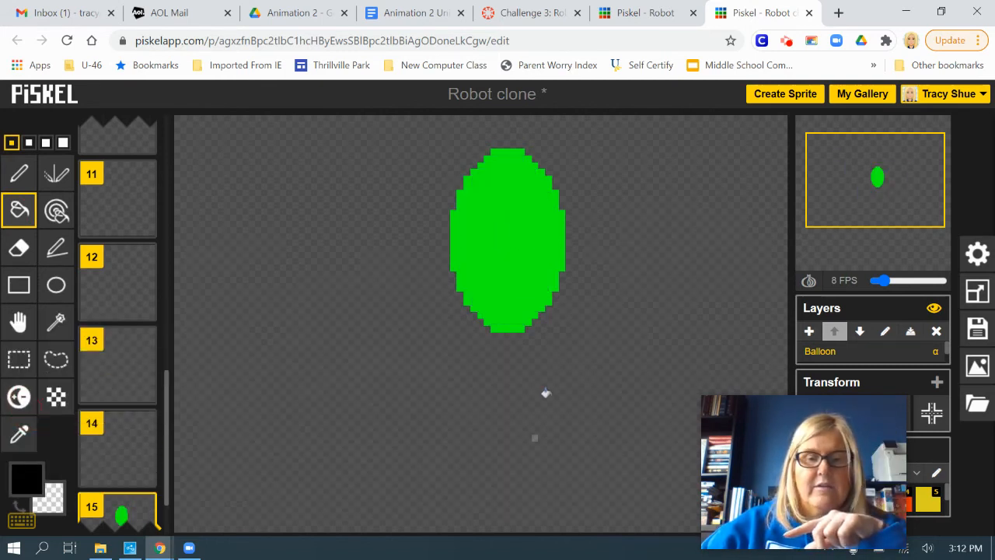
{"action": "left_click", "coordinate": [513, 350]}
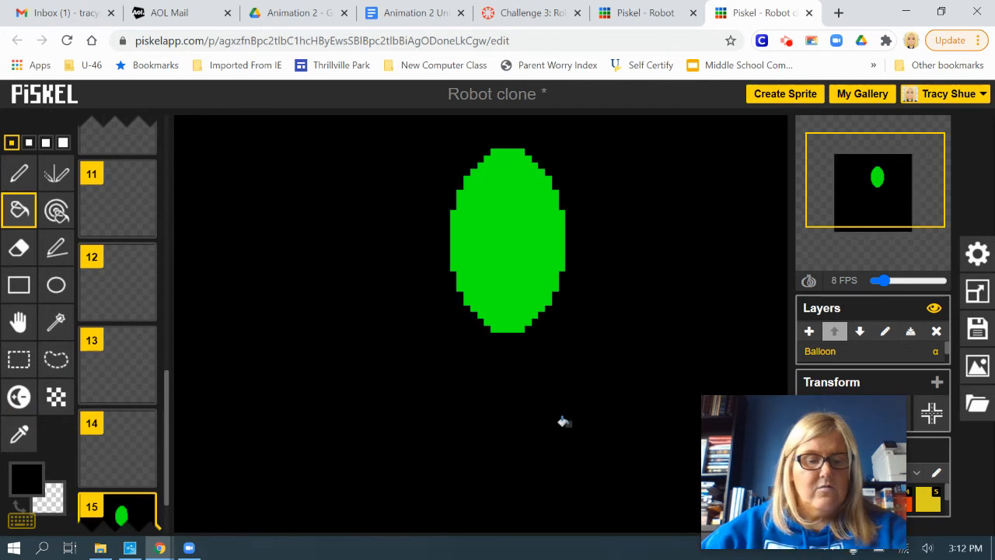
{"action": "key", "text": "ctrl+z"}
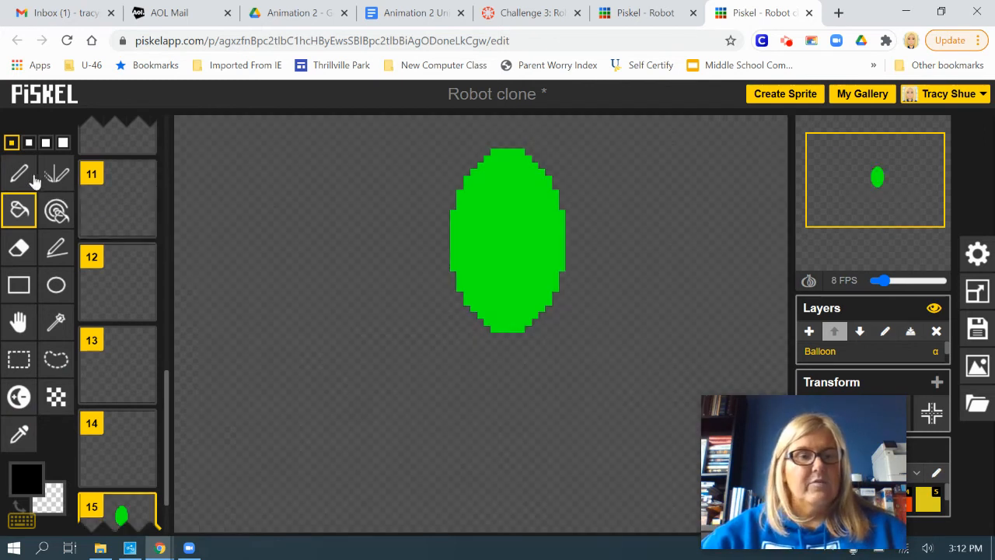
{"action": "left_click", "coordinate": [18, 172]}
{"action": "left_click", "coordinate": [507, 332]}
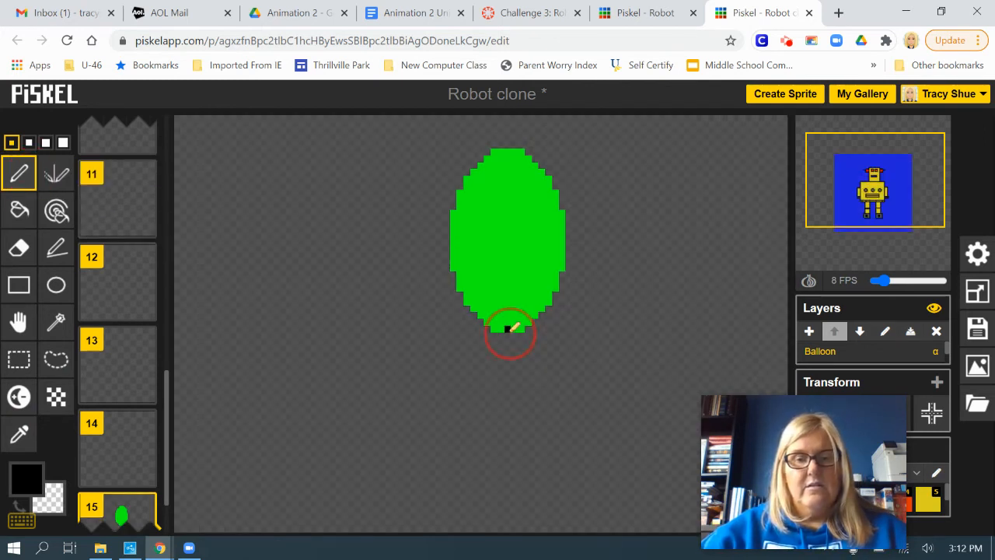
{"action": "mouse_move", "coordinate": [544, 382]}
{"action": "left_mouse_down"}
{"action": "mouse_move", "coordinate": [482, 464]}
{"action": "mouse_move", "coordinate": [587, 519]}
{"action": "left_mouse_up"}
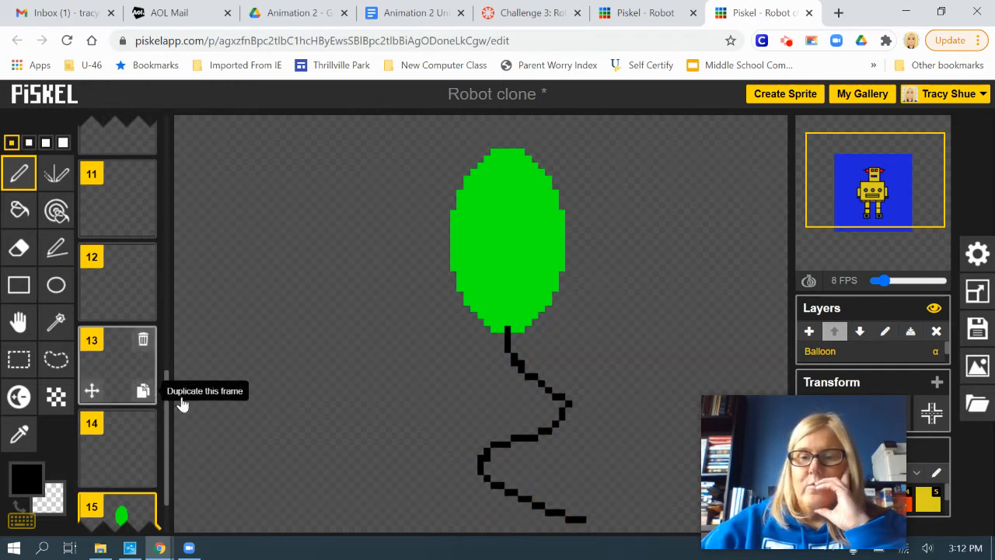
Check the animation in a separate preview window, close it, and look through the last frames.
{"action": "left_click", "coordinate": [930, 131]}
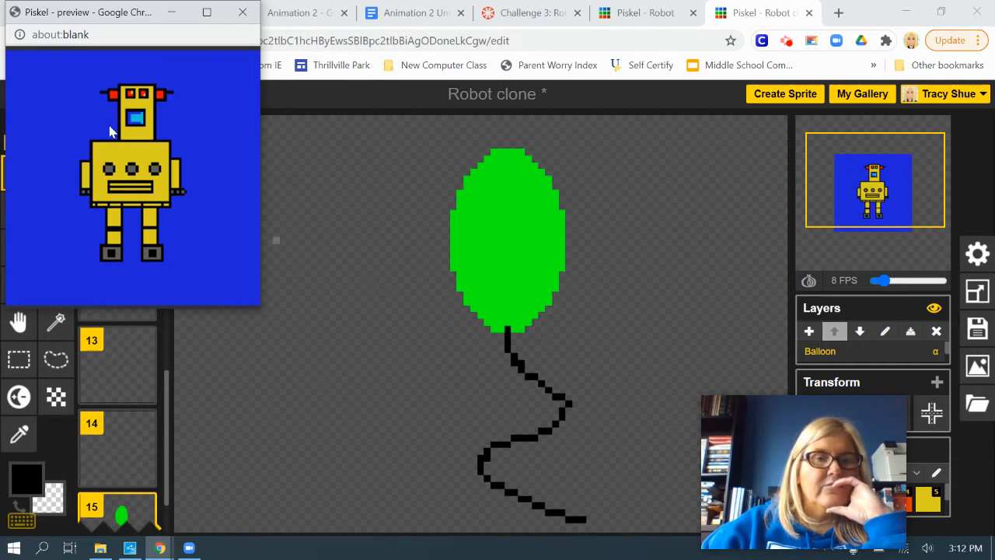
{"action": "left_click", "coordinate": [243, 12]}
{"action": "scroll", "coordinate": [114, 393], "scroll_direction": "down", "scroll_amount": 1}
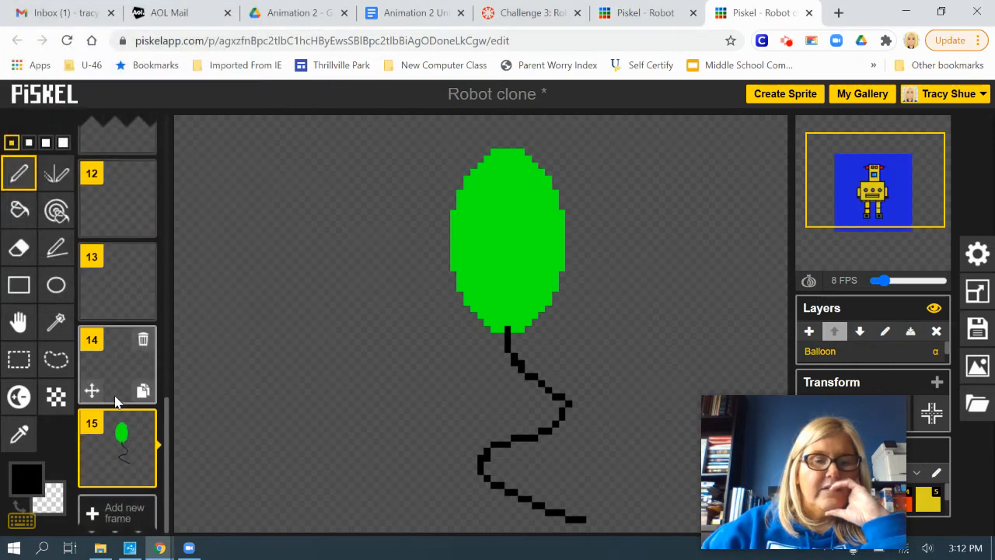
{"action": "scroll", "coordinate": [137, 393], "scroll_direction": "up", "scroll_amount": 3}
{"action": "scroll", "coordinate": [572, 416], "scroll_direction": "down", "scroll_amount": 1}
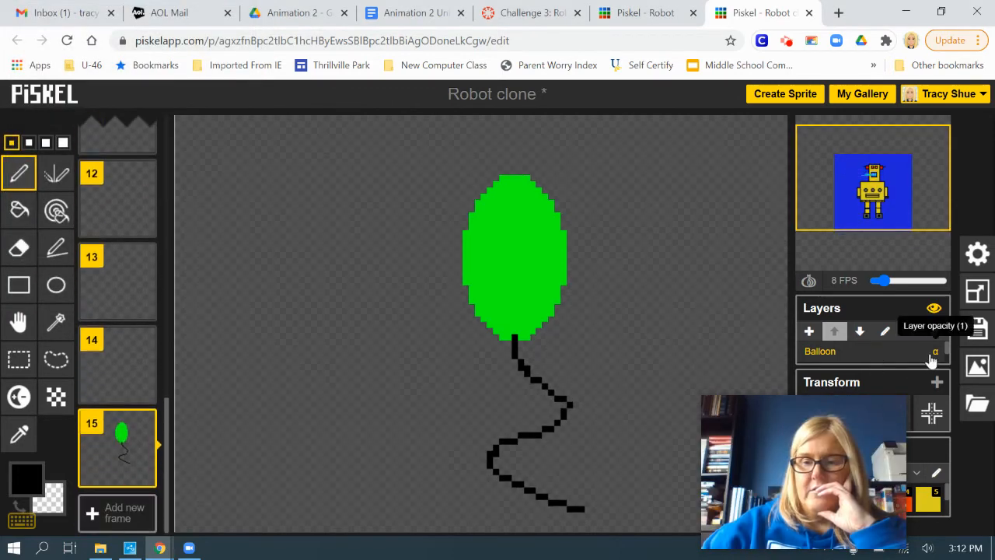
Select the Robot layer and duplicate frame 14 to make a new beam frame before the balloon frame.
{"action": "scroll", "coordinate": [947, 354], "scroll_direction": "down", "scroll_amount": 1}
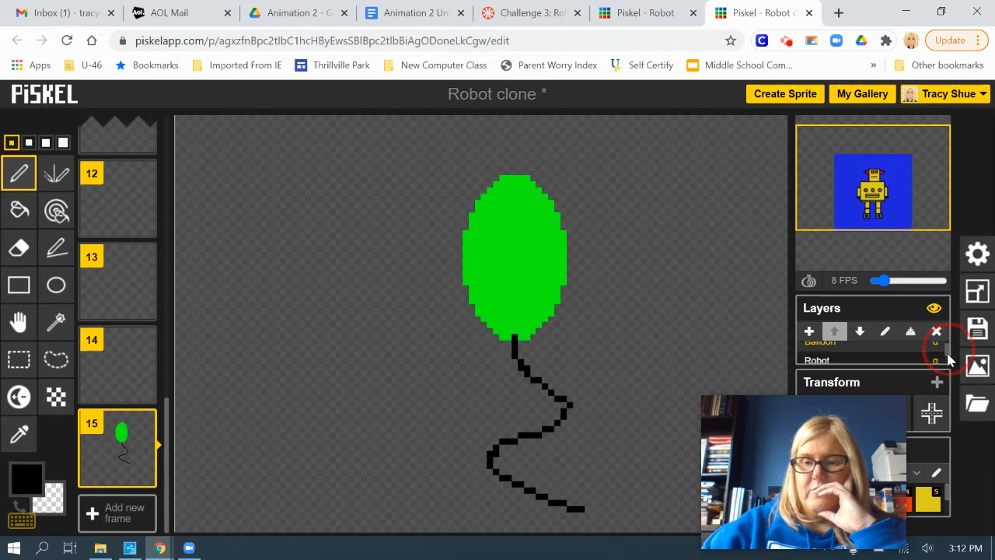
{"action": "left_click", "coordinate": [851, 354]}
{"action": "left_click", "coordinate": [123, 380]}
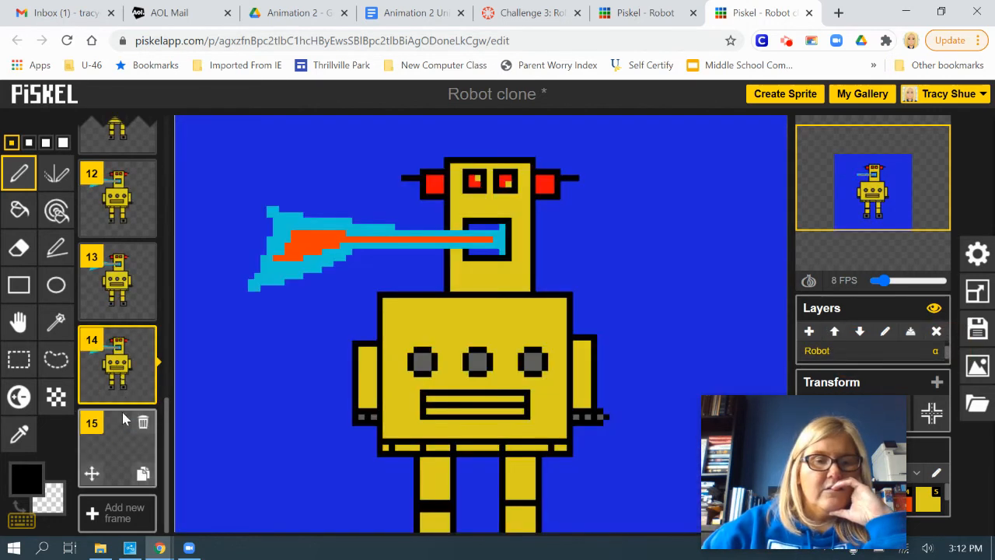
{"action": "left_click", "coordinate": [143, 392]}
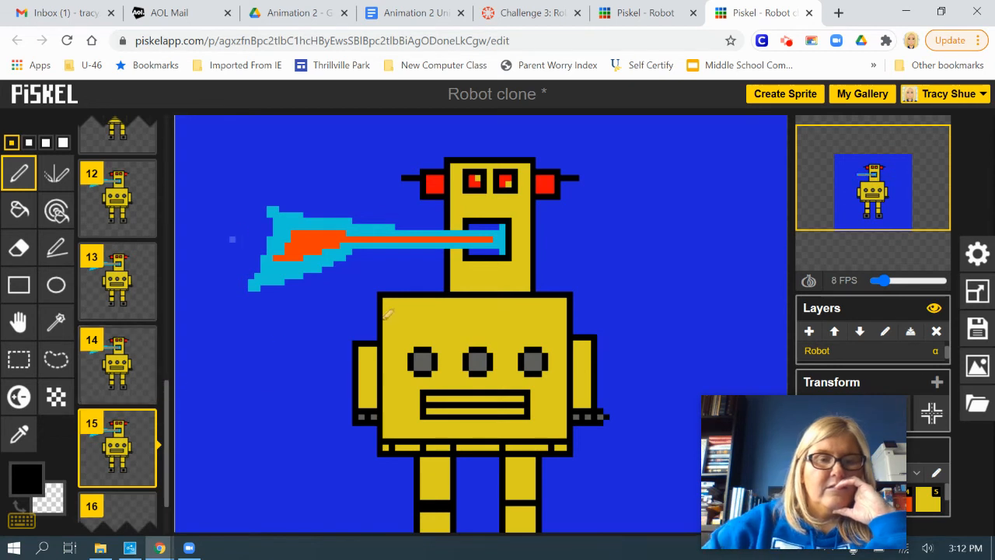
Extend the beam's outer flare in cyan #18c9d9 to the left edge of the canvas in frame 15.
{"action": "left_click", "coordinate": [23, 476]}
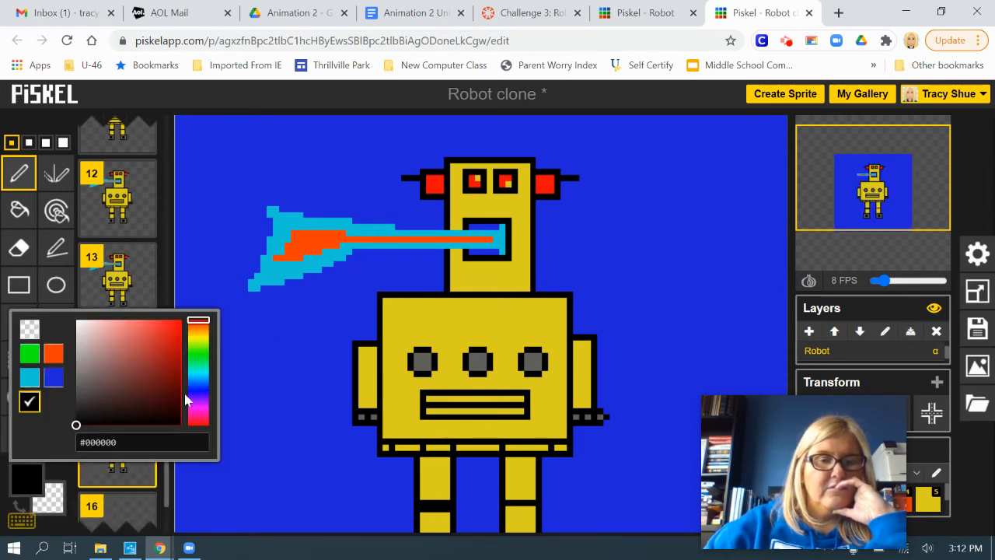
{"action": "left_click", "coordinate": [28, 379]}
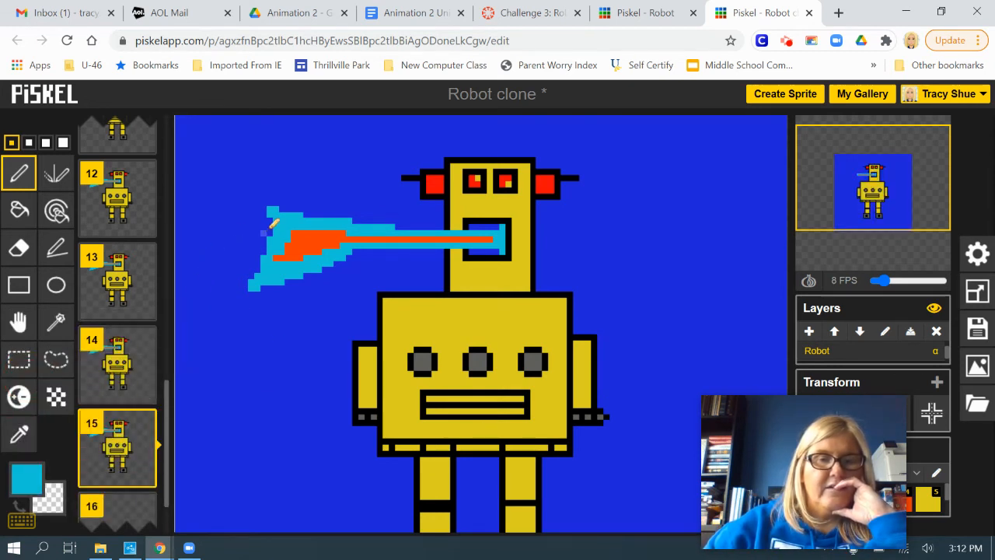
{"action": "mouse_move", "coordinate": [267, 230]}
{"action": "left_mouse_down"}
{"action": "mouse_move", "coordinate": [166, 237]}
{"action": "mouse_move", "coordinate": [237, 235]}
{"action": "mouse_move", "coordinate": [186, 232]}
{"action": "left_mouse_up"}
{"action": "left_click_drag", "start_coordinate": [272, 237], "coordinate": [279, 228]}
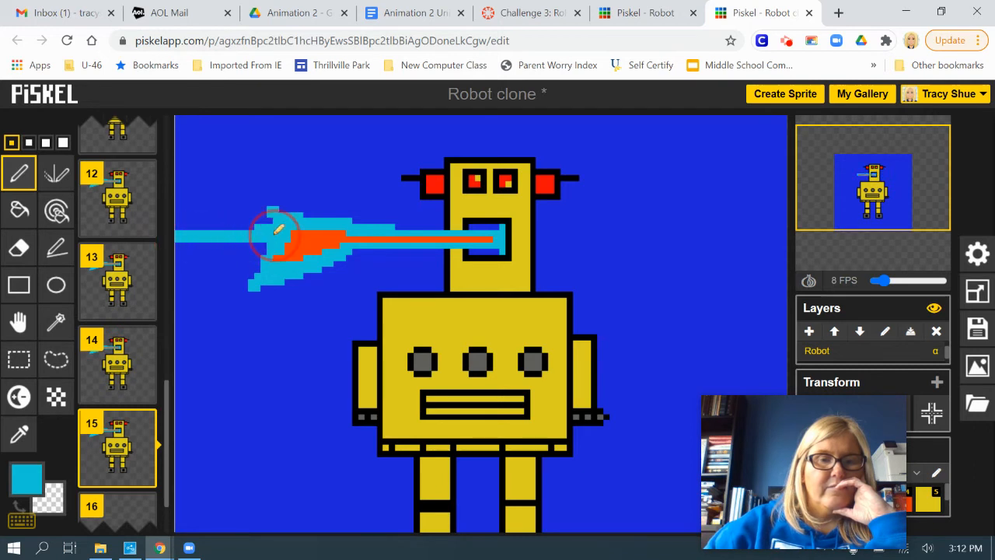
{"action": "mouse_move", "coordinate": [180, 221]}
{"action": "left_mouse_down"}
{"action": "mouse_move", "coordinate": [247, 223]}
{"action": "mouse_move", "coordinate": [190, 226]}
{"action": "mouse_move", "coordinate": [251, 238]}
{"action": "mouse_move", "coordinate": [205, 224]}
{"action": "left_mouse_up"}
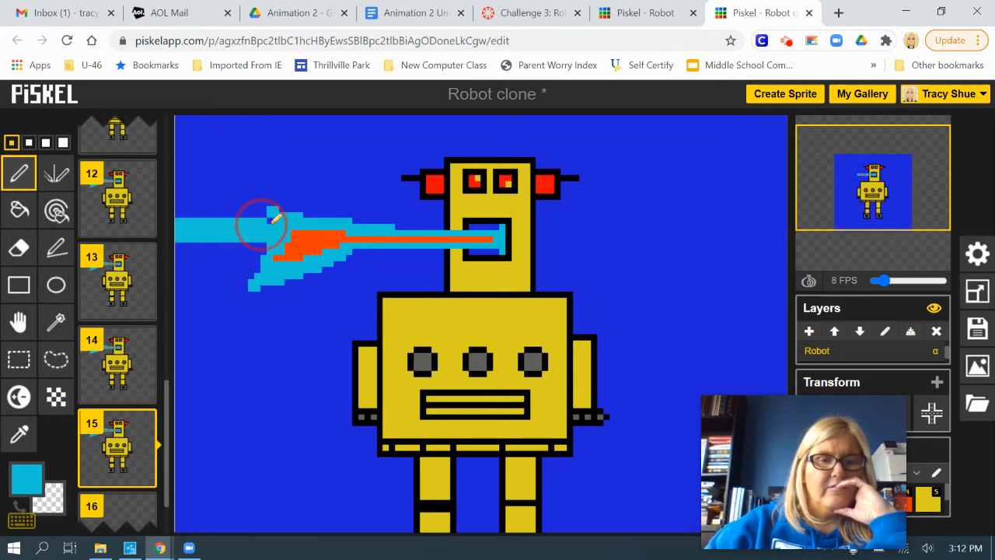
{"action": "mouse_move", "coordinate": [273, 220]}
{"action": "left_mouse_down"}
{"action": "mouse_move", "coordinate": [258, 242]}
{"action": "mouse_move", "coordinate": [276, 235]}
{"action": "mouse_move", "coordinate": [235, 252]}
{"action": "mouse_move", "coordinate": [177, 245]}
{"action": "mouse_move", "coordinate": [261, 254]}
{"action": "mouse_move", "coordinate": [167, 256]}
{"action": "mouse_move", "coordinate": [212, 251]}
{"action": "mouse_move", "coordinate": [173, 254]}
{"action": "mouse_move", "coordinate": [257, 260]}
{"action": "mouse_move", "coordinate": [185, 264]}
{"action": "mouse_move", "coordinate": [260, 265]}
{"action": "mouse_move", "coordinate": [173, 271]}
{"action": "mouse_move", "coordinate": [257, 273]}
{"action": "mouse_move", "coordinate": [211, 272]}
{"action": "left_mouse_up"}
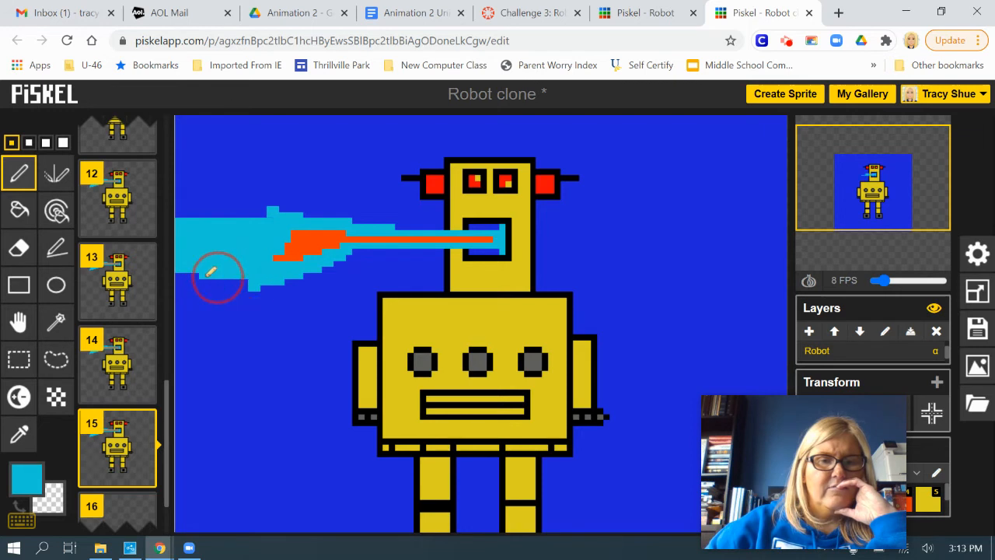
Extend the beam's orange core through the cyan flare to the left edge of the canvas.
{"action": "left_click", "coordinate": [26, 478]}
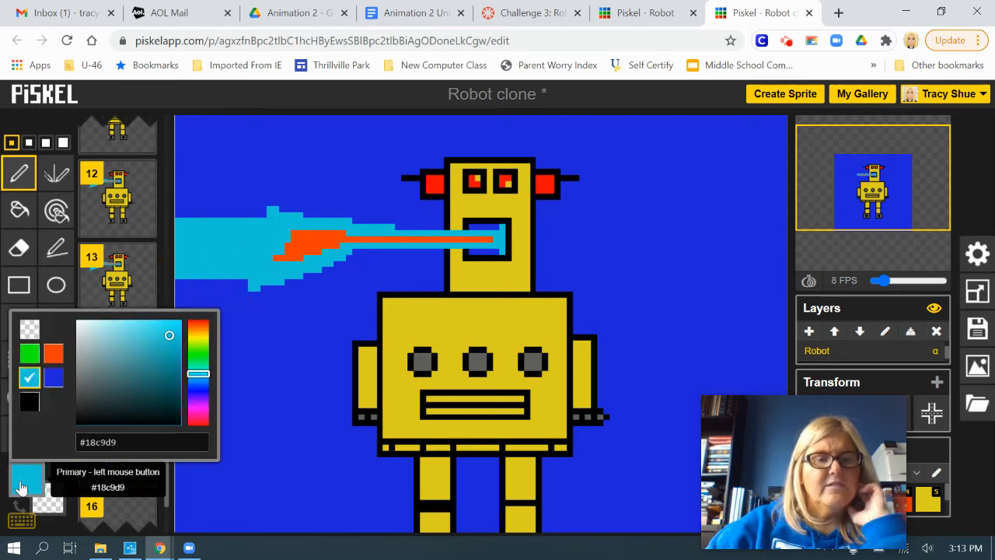
{"action": "left_click", "coordinate": [53, 353]}
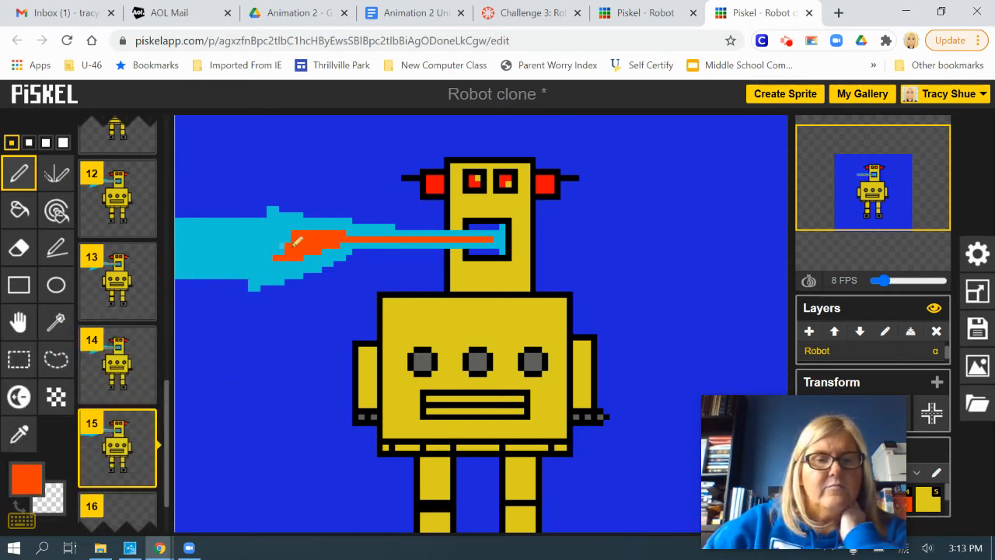
{"action": "mouse_move", "coordinate": [294, 246]}
{"action": "left_mouse_down"}
{"action": "mouse_move", "coordinate": [193, 250]}
{"action": "mouse_move", "coordinate": [310, 255]}
{"action": "mouse_move", "coordinate": [186, 256]}
{"action": "mouse_move", "coordinate": [289, 241]}
{"action": "mouse_move", "coordinate": [200, 247]}
{"action": "left_mouse_up"}
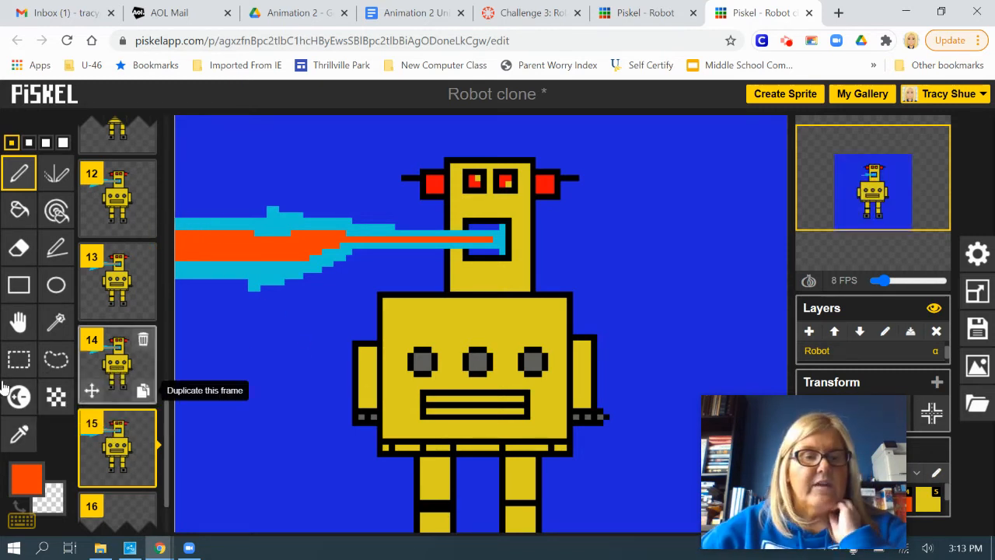
Copy the wide left portion of the beam from frame 15 and paste it into frame 16.
{"action": "scroll", "coordinate": [131, 384], "scroll_direction": "down", "scroll_amount": 1}
{"action": "left_click", "coordinate": [108, 439]}
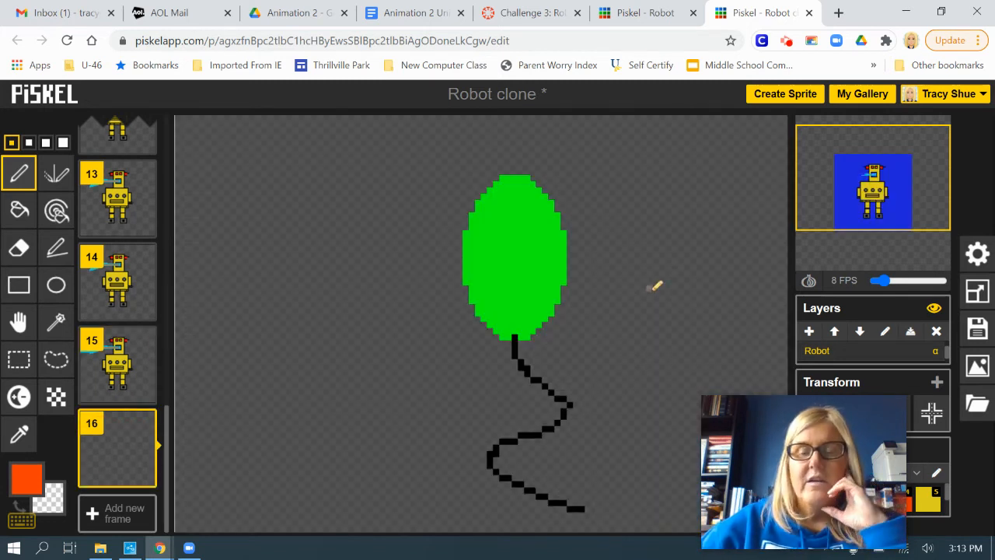
{"action": "left_click", "coordinate": [120, 367]}
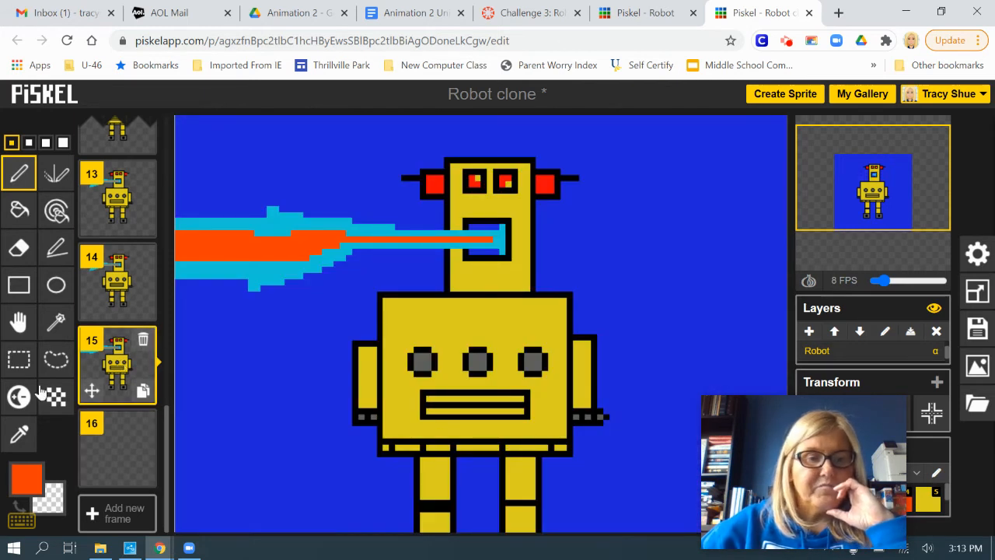
{"action": "left_click", "coordinate": [14, 367]}
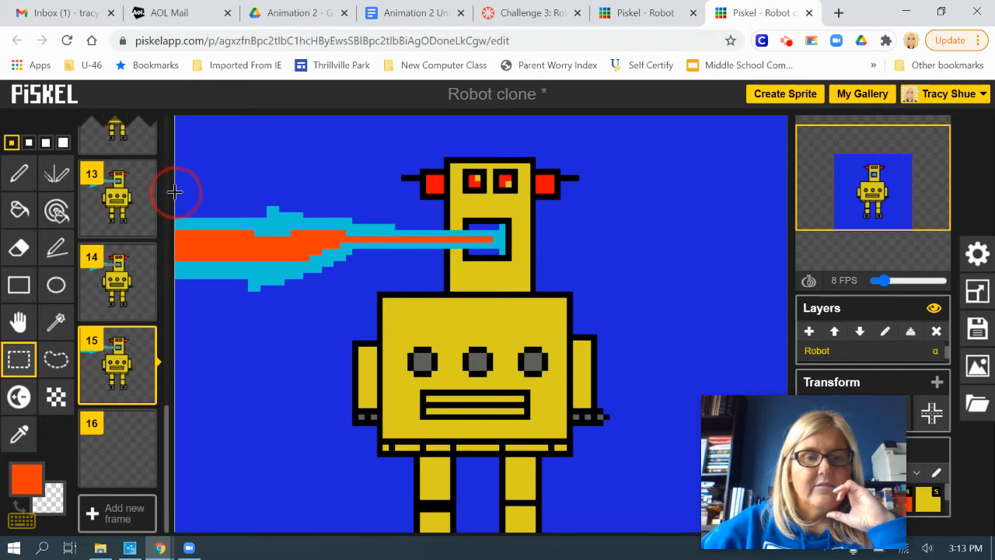
{"action": "left_click_drag", "start_coordinate": [174, 190], "coordinate": [318, 303]}
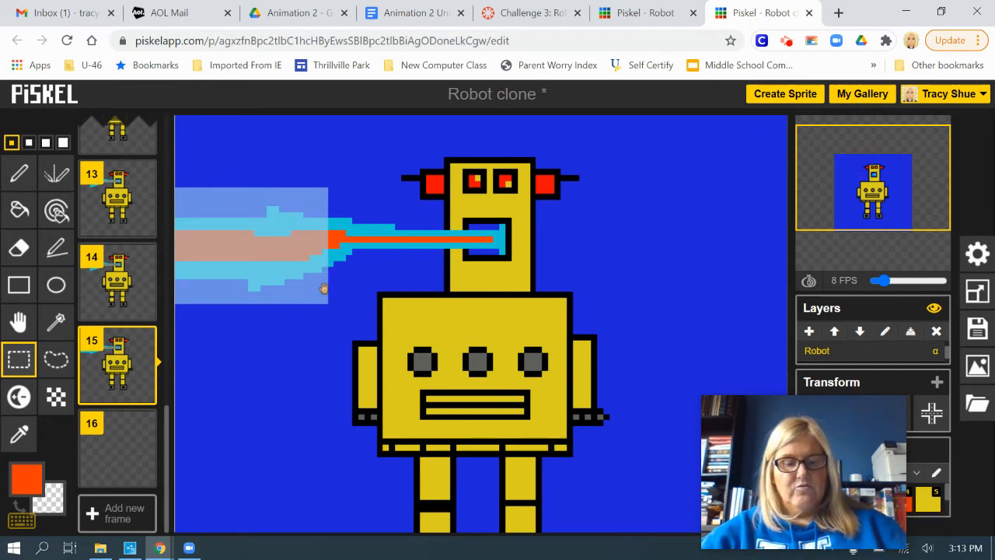
{"action": "left_click", "coordinate": [121, 440]}
{"action": "key", "text": "ctrl+v"}
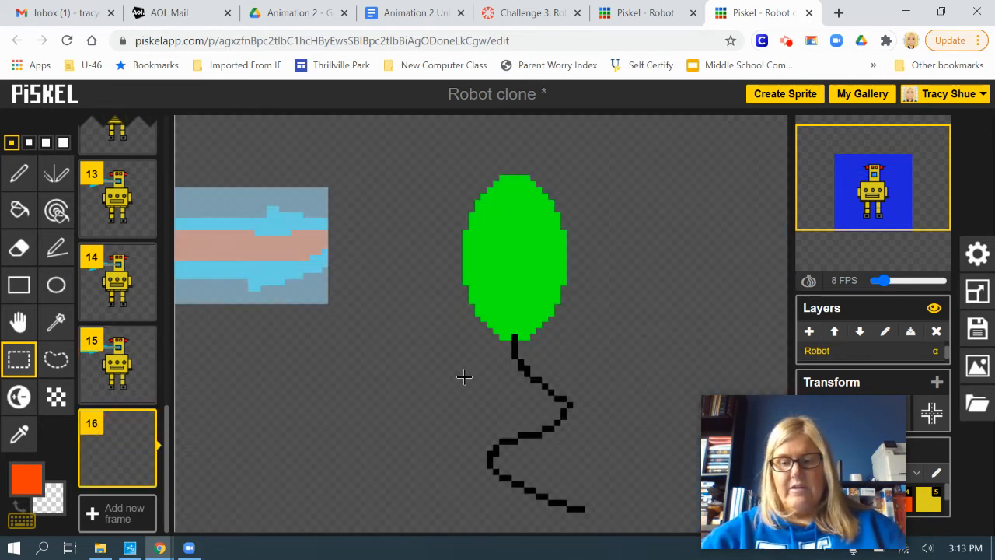
{"action": "left_click", "coordinate": [464, 377]}
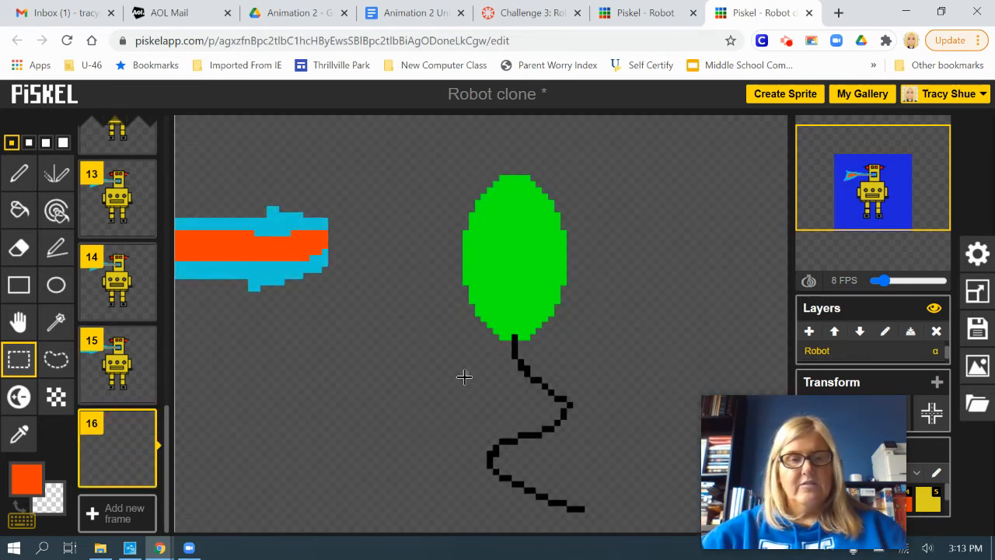
Move the pasted beam segment to the canvas's right edge, beside the balloon, and duplicate frame 16.
{"action": "left_click", "coordinate": [17, 323]}
{"action": "left_click_drag", "start_coordinate": [282, 249], "coordinate": [742, 278]}
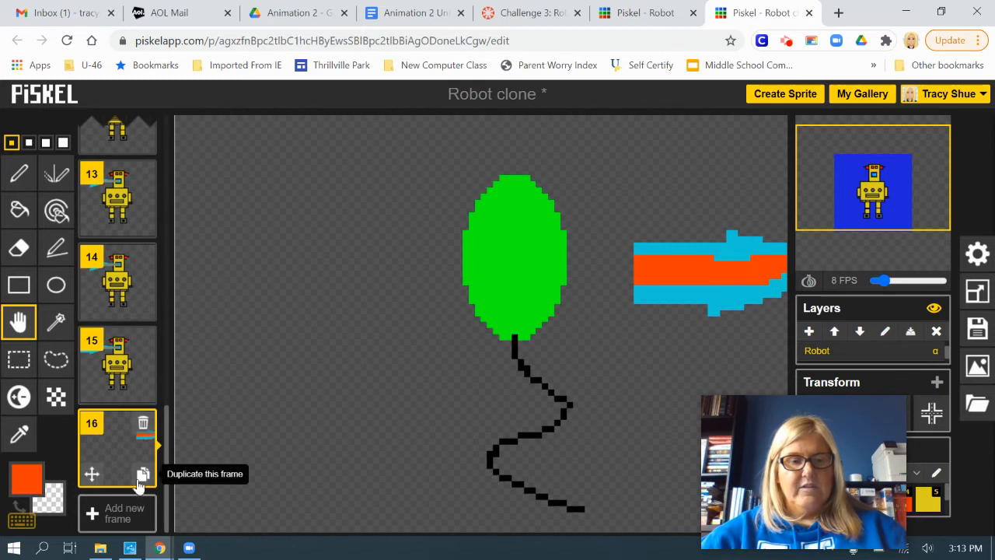
{"action": "left_click", "coordinate": [143, 475]}
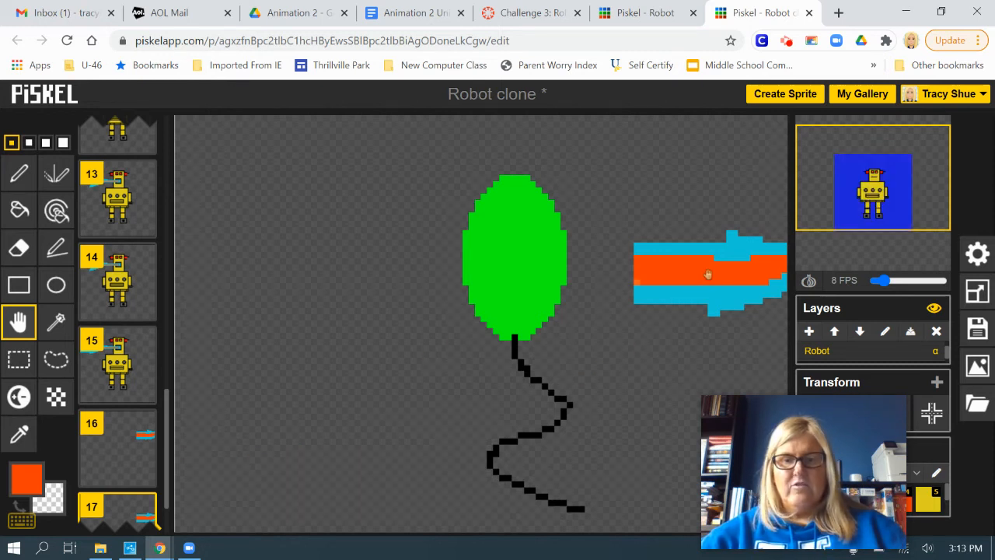
Paste a second beam segment at the canvas's left edge in frame 17 and adjust the height of the beam segments.
{"action": "mouse_move", "coordinate": [723, 278]}
{"action": "left_mouse_down"}
{"action": "mouse_move", "coordinate": [685, 280]}
{"action": "mouse_move", "coordinate": [725, 272]}
{"action": "left_mouse_up"}
{"action": "key", "text": "ctrl+v"}
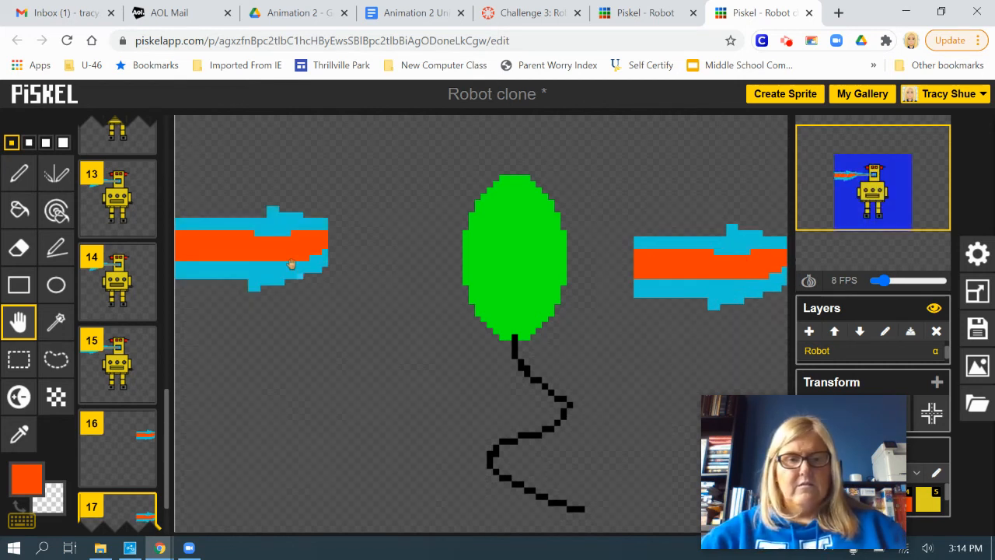
{"action": "mouse_move", "coordinate": [292, 264]}
{"action": "left_mouse_down"}
{"action": "mouse_move", "coordinate": [630, 274]}
{"action": "mouse_move", "coordinate": [276, 268]}
{"action": "left_mouse_up"}
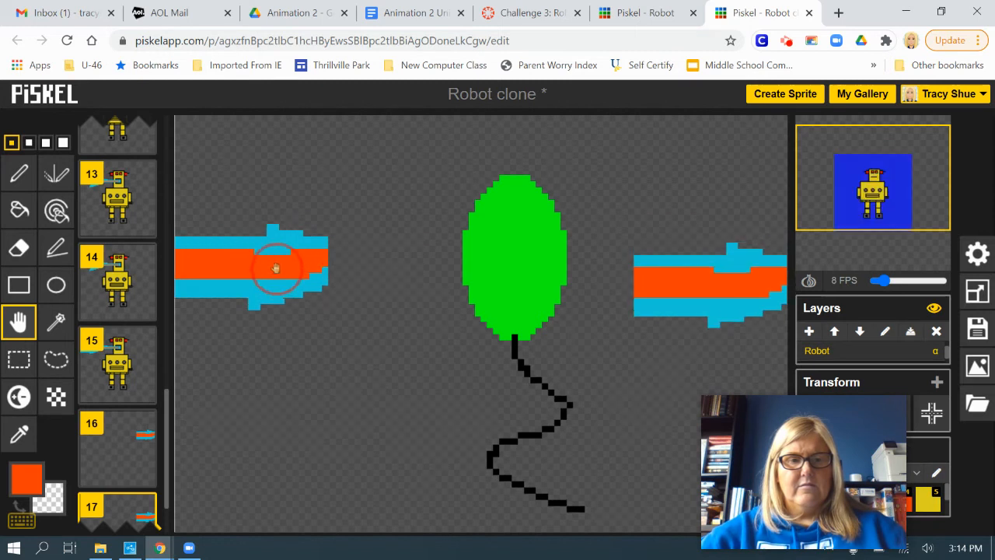
Move the left beam segment in frame 17 across to join the right one behind the balloon, and shift the whole beam slightly right.
{"action": "left_click", "coordinate": [19, 359]}
{"action": "mouse_move", "coordinate": [175, 206]}
{"action": "left_mouse_down"}
{"action": "mouse_move", "coordinate": [278, 217]}
{"action": "mouse_move", "coordinate": [340, 346]}
{"action": "left_mouse_up"}
{"action": "left_click_drag", "start_coordinate": [249, 272], "coordinate": [594, 293]}
{"action": "left_click", "coordinate": [595, 293]}
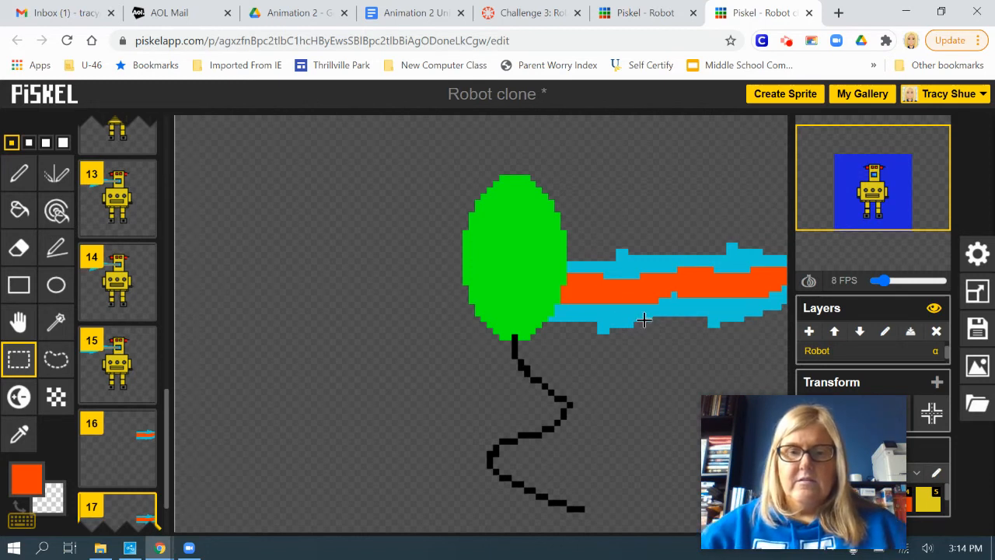
{"action": "scroll", "coordinate": [834, 355], "scroll_direction": "up", "scroll_amount": 1}
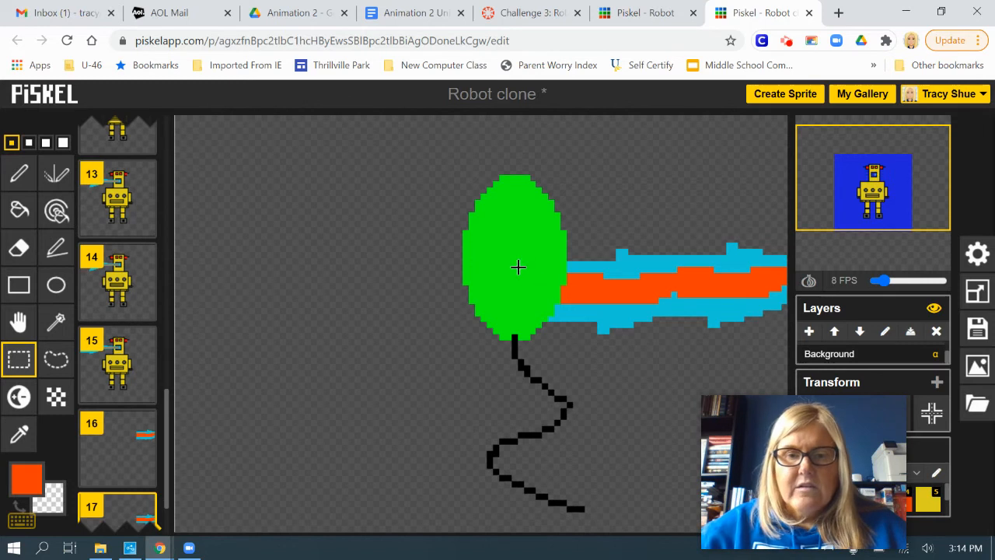
{"action": "left_click", "coordinate": [19, 321]}
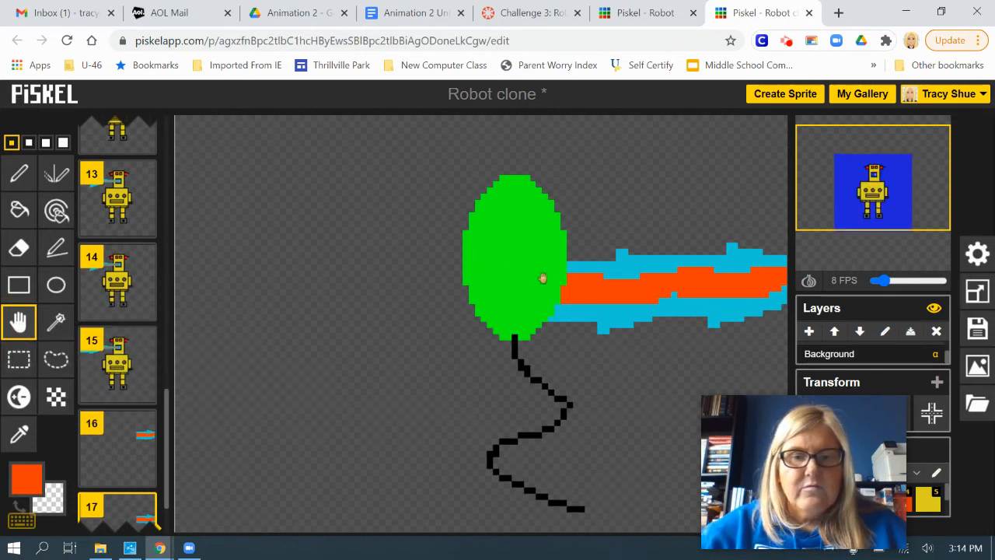
{"action": "left_click_drag", "start_coordinate": [515, 273], "coordinate": [538, 272]}
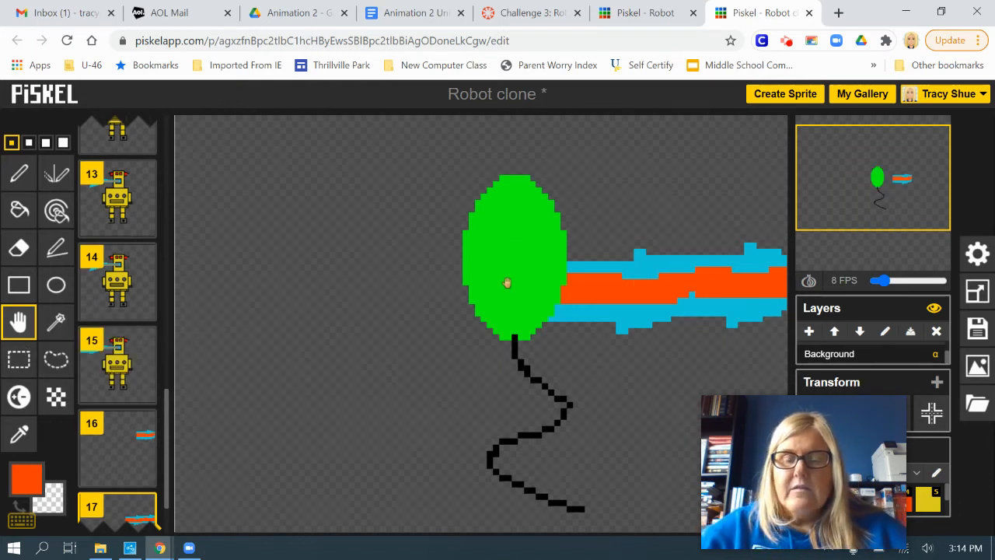
Duplicate frame 17 and prepare a pen in pale off-white at the second-smallest size.
{"action": "scroll", "coordinate": [140, 447], "scroll_direction": "down", "scroll_amount": 1}
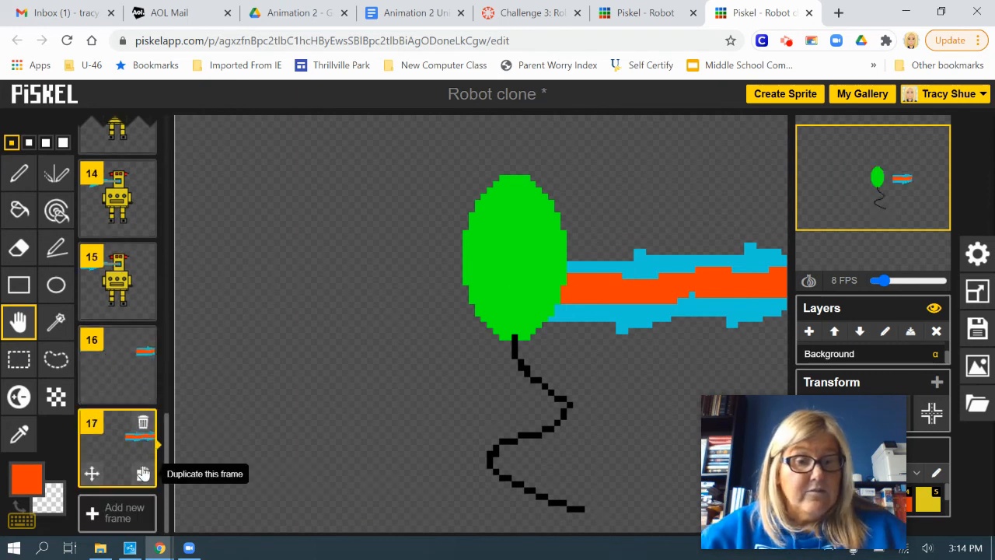
{"action": "left_click", "coordinate": [143, 475]}
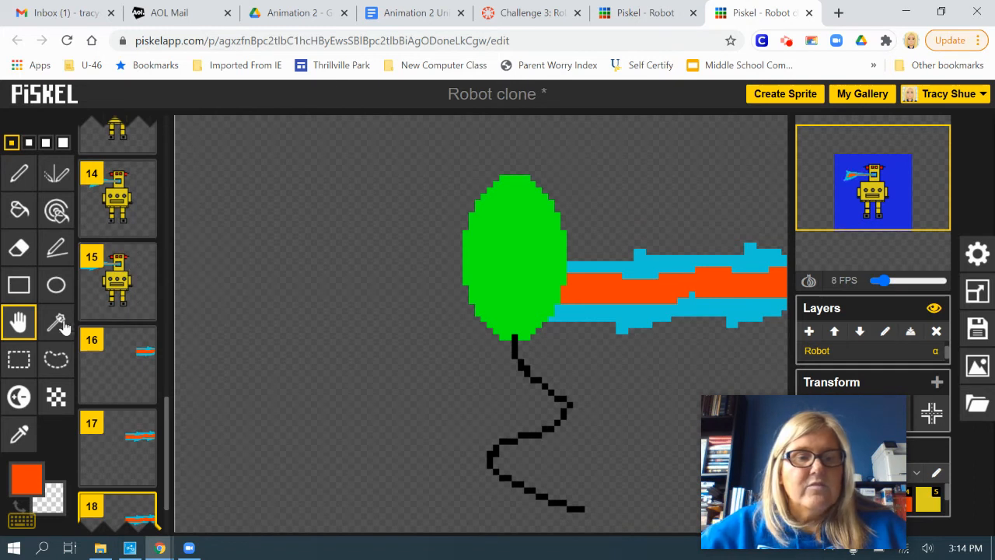
{"action": "left_click", "coordinate": [27, 476]}
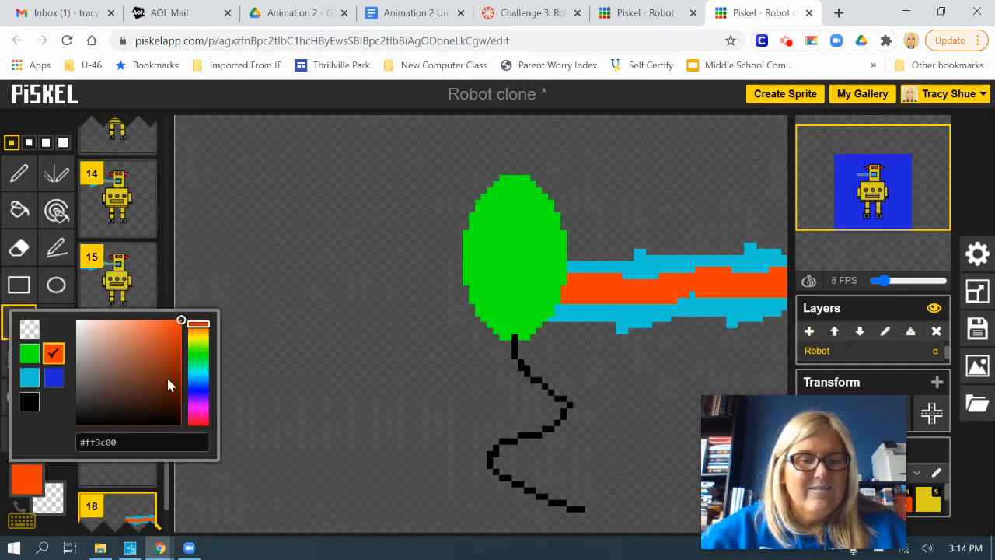
{"action": "mouse_move", "coordinate": [180, 321]}
{"action": "left_mouse_down"}
{"action": "mouse_move", "coordinate": [95, 344]}
{"action": "mouse_move", "coordinate": [81, 382]}
{"action": "mouse_move", "coordinate": [83, 334]}
{"action": "left_mouse_up"}
{"action": "left_click", "coordinate": [181, 125]}
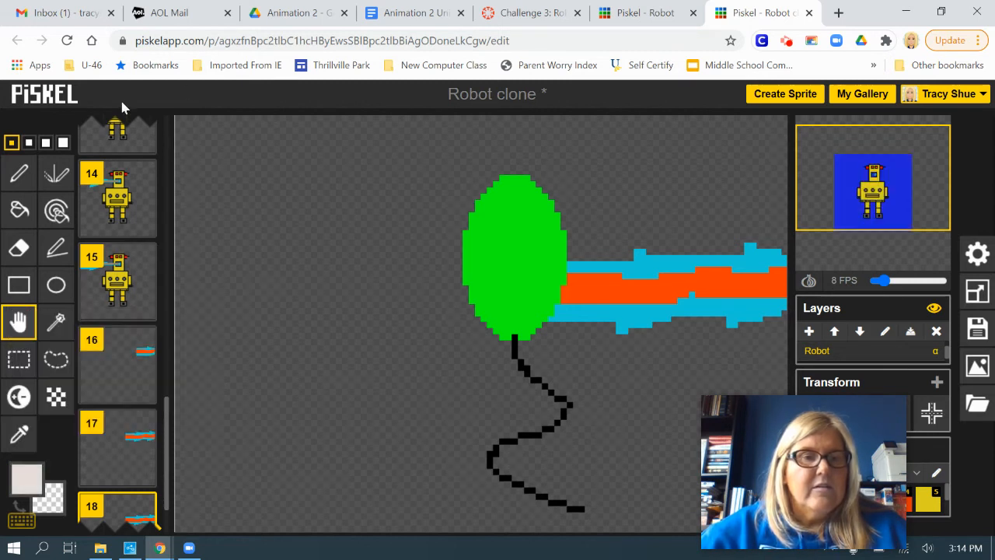
{"action": "left_click", "coordinate": [28, 143]}
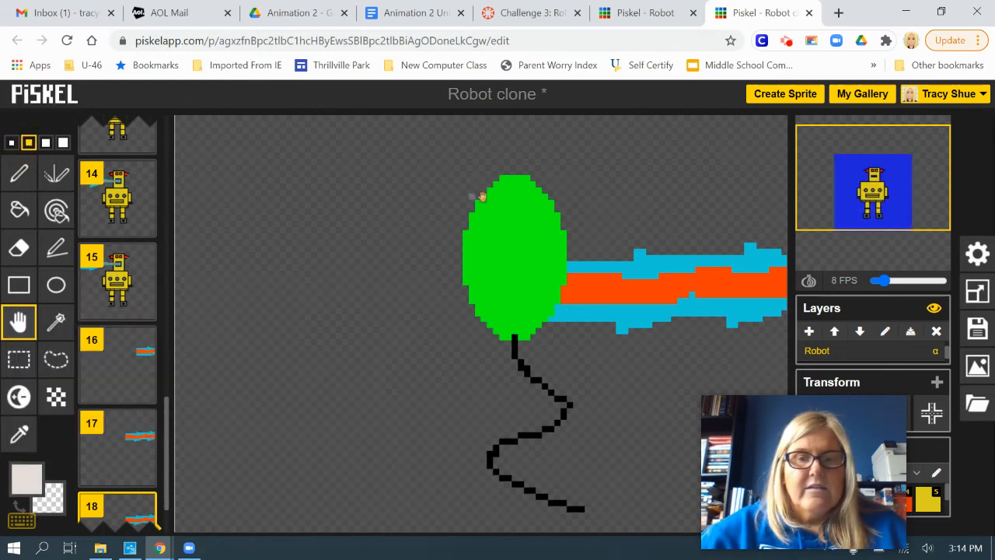
{"action": "left_click", "coordinate": [21, 173]}
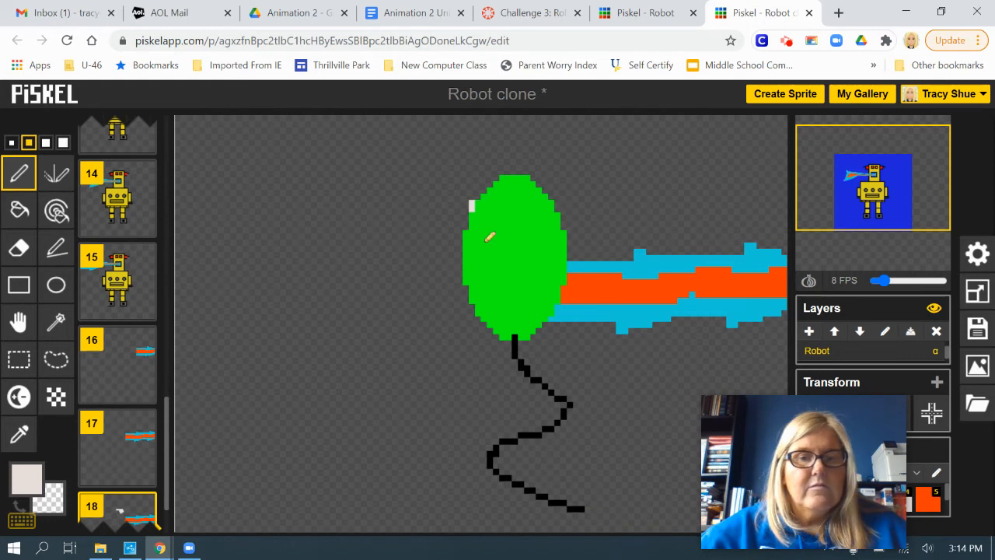
Scribble behind the balloon on frame 18's Robot layer, and move the balloon down and left on the Balloon layer.
{"action": "left_click", "coordinate": [513, 241]}
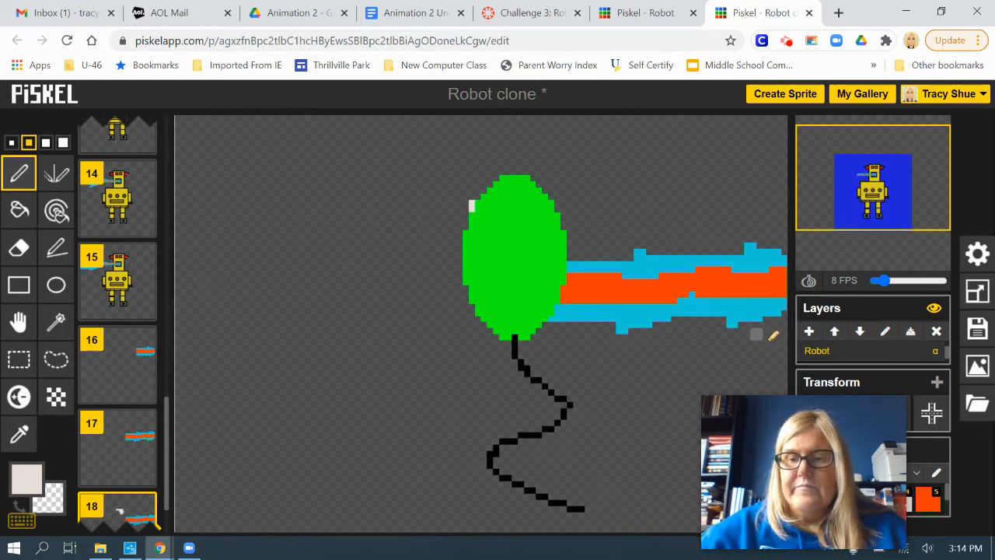
{"action": "left_click_drag", "start_coordinate": [946, 353], "coordinate": [950, 343]}
{"action": "left_click", "coordinate": [827, 355]}
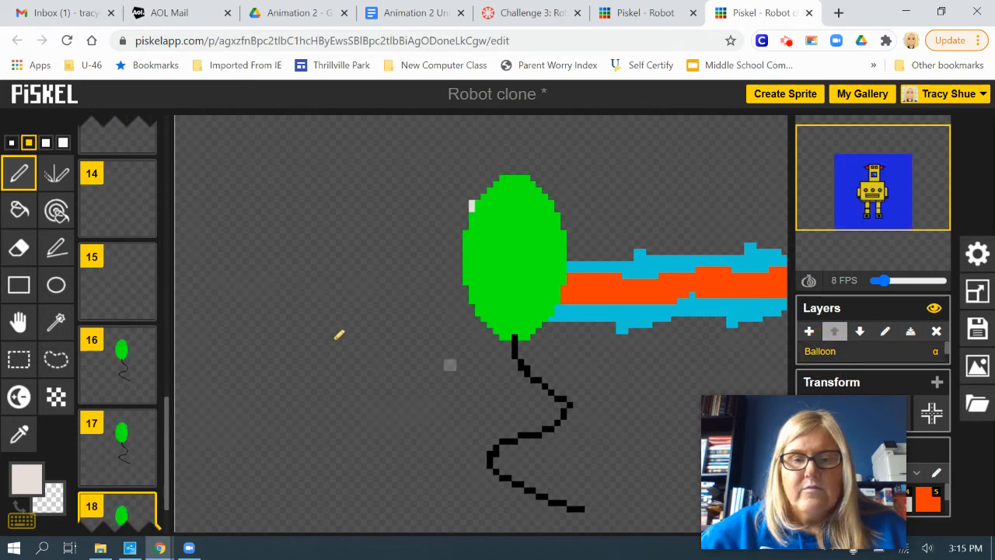
{"action": "left_click", "coordinate": [18, 321]}
{"action": "left_click_drag", "start_coordinate": [498, 266], "coordinate": [408, 342]}
Erase the pale off-white strokes from the Robot layer of frame 18.
{"action": "left_click", "coordinate": [18, 247]}
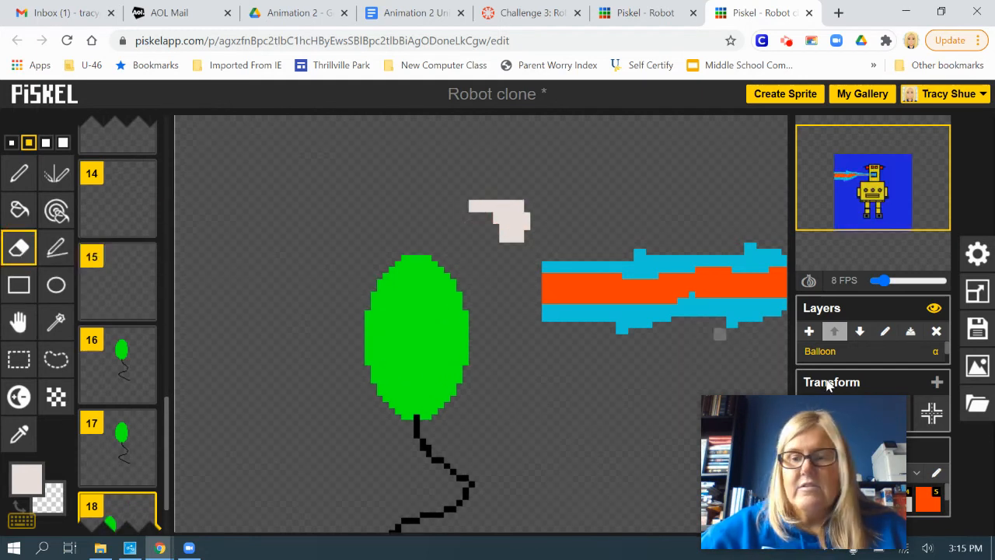
{"action": "left_click", "coordinate": [946, 354]}
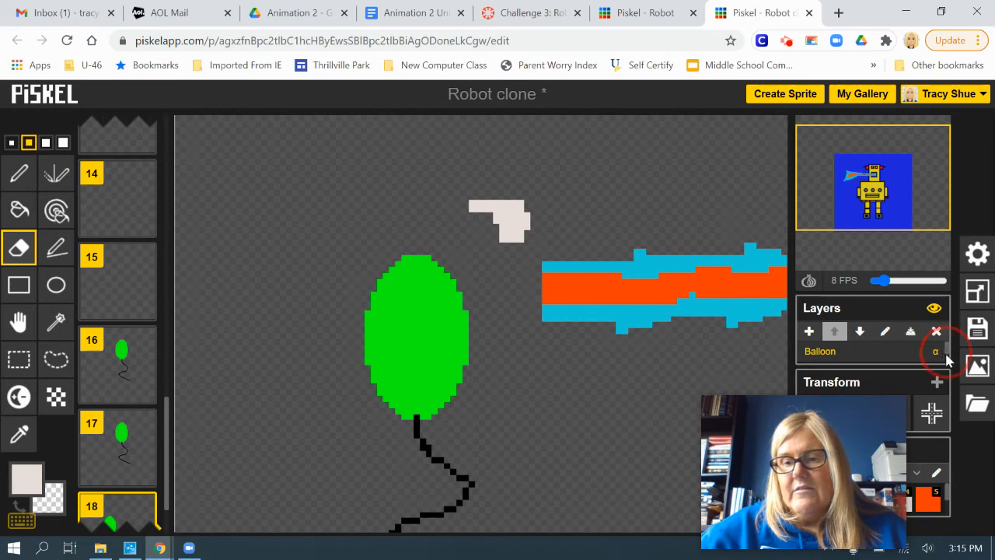
{"action": "left_click", "coordinate": [948, 353]}
{"action": "left_click", "coordinate": [935, 352]}
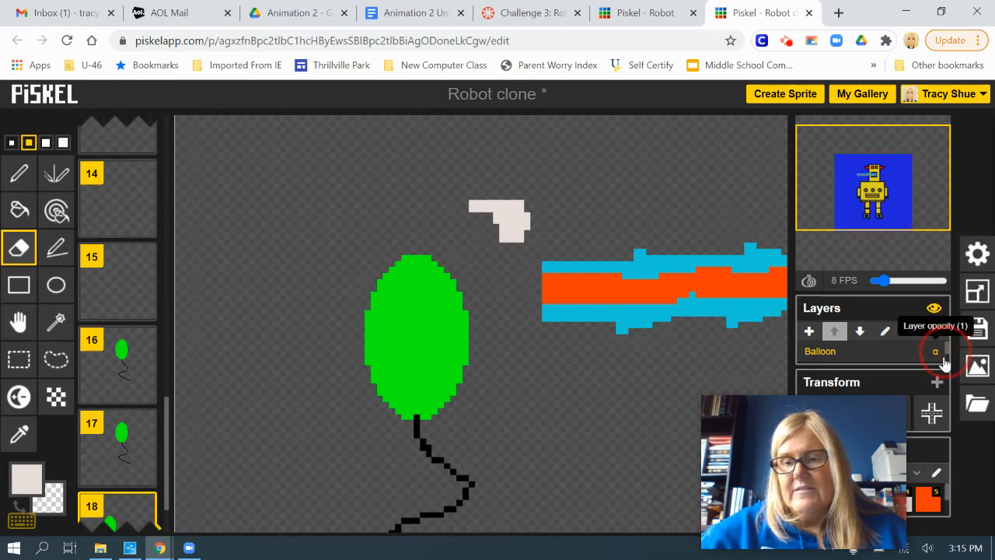
{"action": "left_click", "coordinate": [631, 166]}
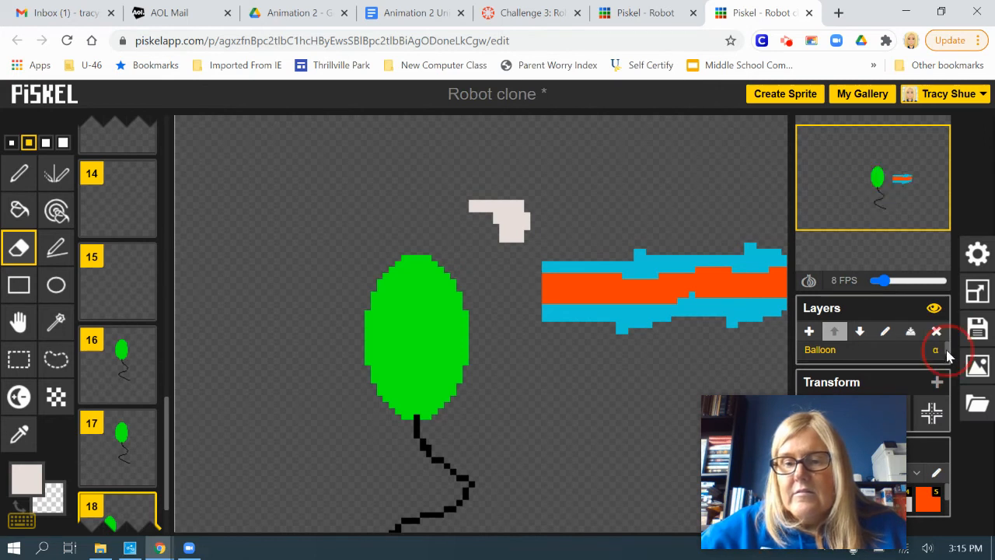
{"action": "left_click_drag", "start_coordinate": [947, 355], "coordinate": [946, 364]}
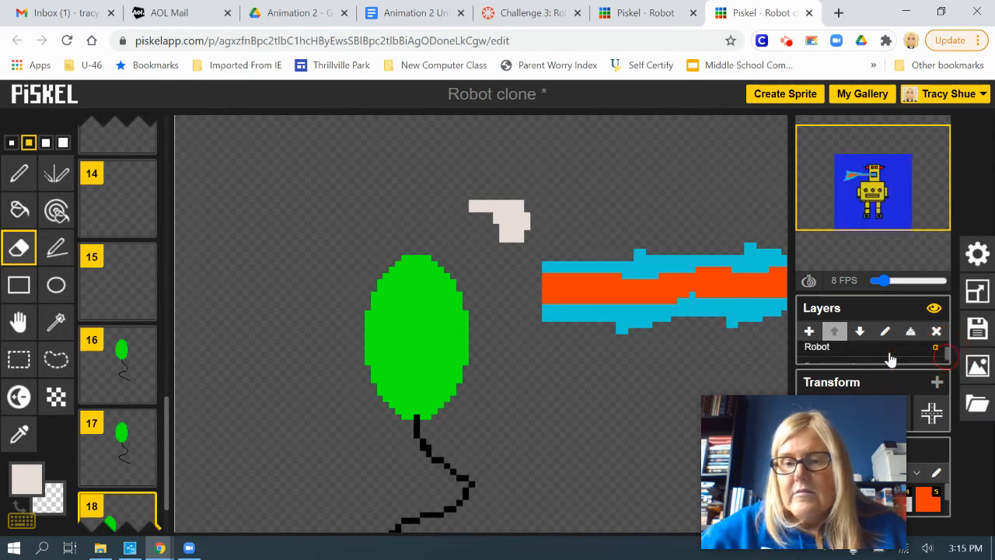
{"action": "left_click", "coordinate": [815, 350]}
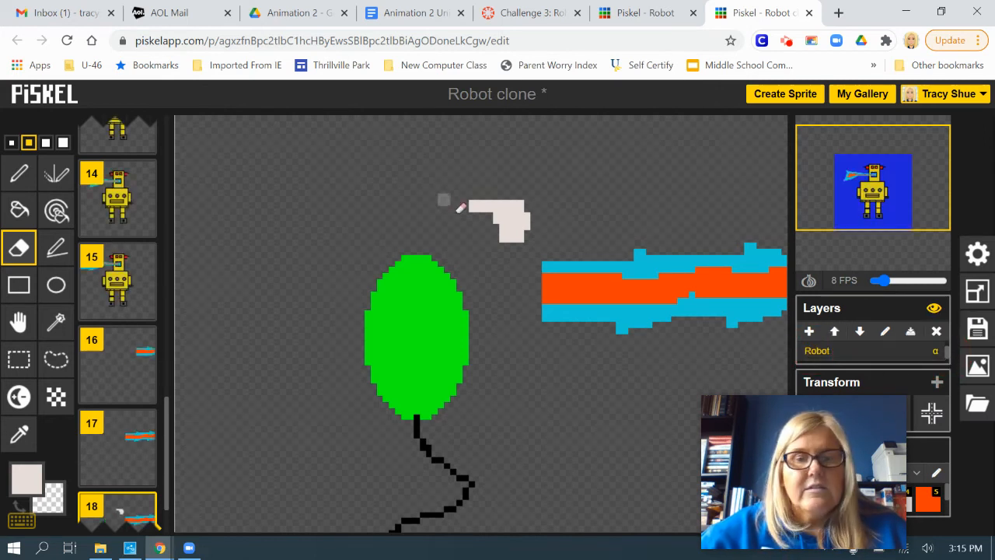
{"action": "left_click_drag", "start_coordinate": [460, 208], "coordinate": [541, 204]}
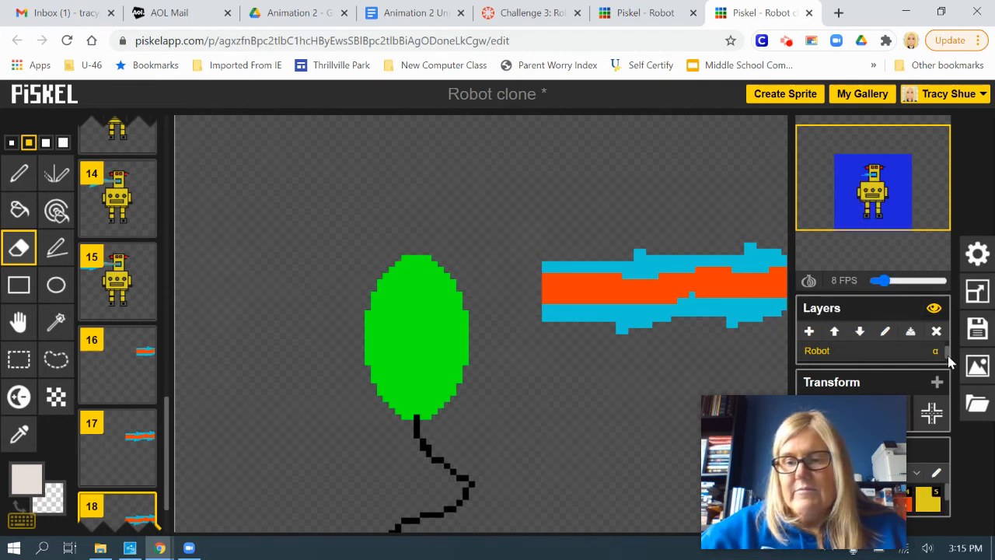
Move the balloon on its own layer back against the beam's end and paint pale zigzag strokes across it in frame 18.
{"action": "left_click_drag", "start_coordinate": [950, 360], "coordinate": [950, 355]}
{"action": "left_click", "coordinate": [823, 353]}
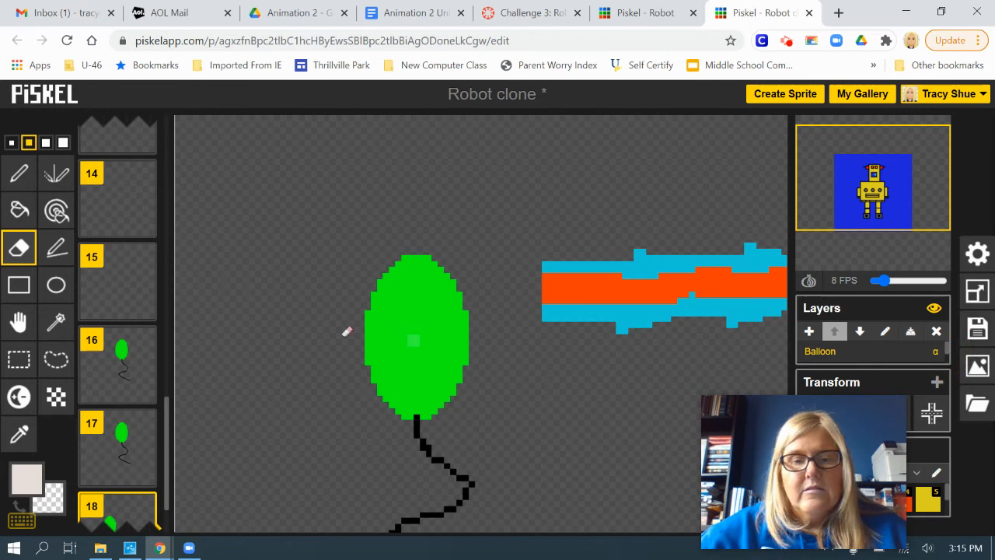
{"action": "left_click", "coordinate": [18, 321]}
{"action": "mouse_move", "coordinate": [404, 368]}
{"action": "left_mouse_down"}
{"action": "mouse_move", "coordinate": [523, 313]}
{"action": "mouse_move", "coordinate": [522, 303]}
{"action": "mouse_move", "coordinate": [462, 309]}
{"action": "mouse_move", "coordinate": [494, 307]}
{"action": "left_mouse_up"}
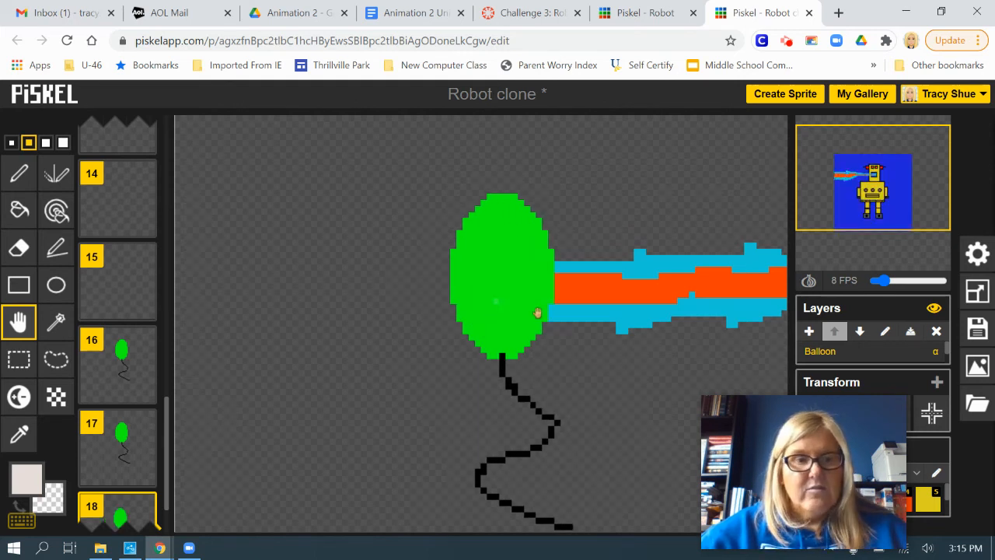
{"action": "left_click", "coordinate": [21, 174]}
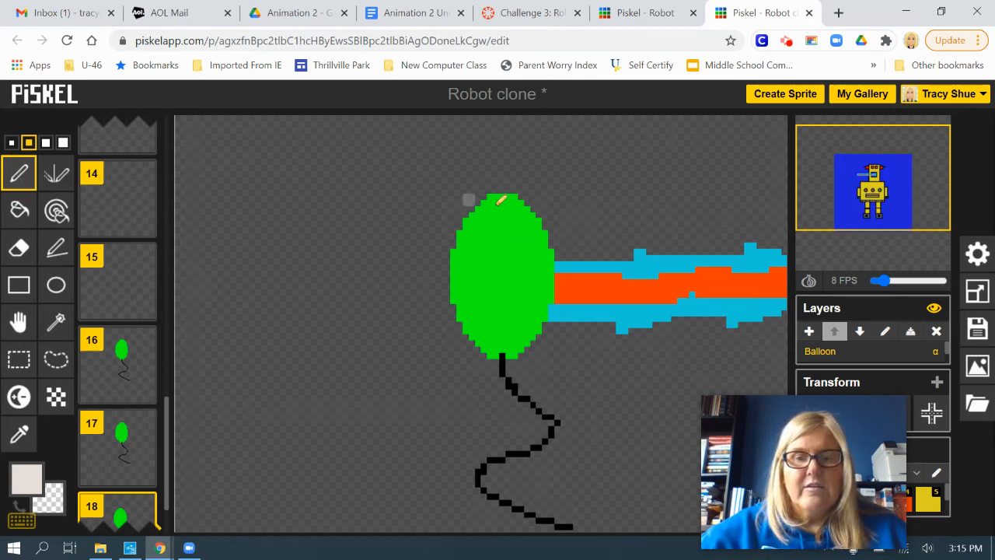
{"action": "mouse_move", "coordinate": [501, 200]}
{"action": "left_mouse_down"}
{"action": "mouse_move", "coordinate": [454, 237]}
{"action": "mouse_move", "coordinate": [510, 257]}
{"action": "mouse_move", "coordinate": [492, 272]}
{"action": "mouse_move", "coordinate": [504, 286]}
{"action": "mouse_move", "coordinate": [524, 292]}
{"action": "mouse_move", "coordinate": [529, 276]}
{"action": "mouse_move", "coordinate": [534, 291]}
{"action": "mouse_move", "coordinate": [544, 264]}
{"action": "left_mouse_up"}
Duplicate frame 18 and cover the top of the balloon with more pale strokes in frame 19.
{"action": "scroll", "coordinate": [143, 470], "scroll_direction": "down", "scroll_amount": 1}
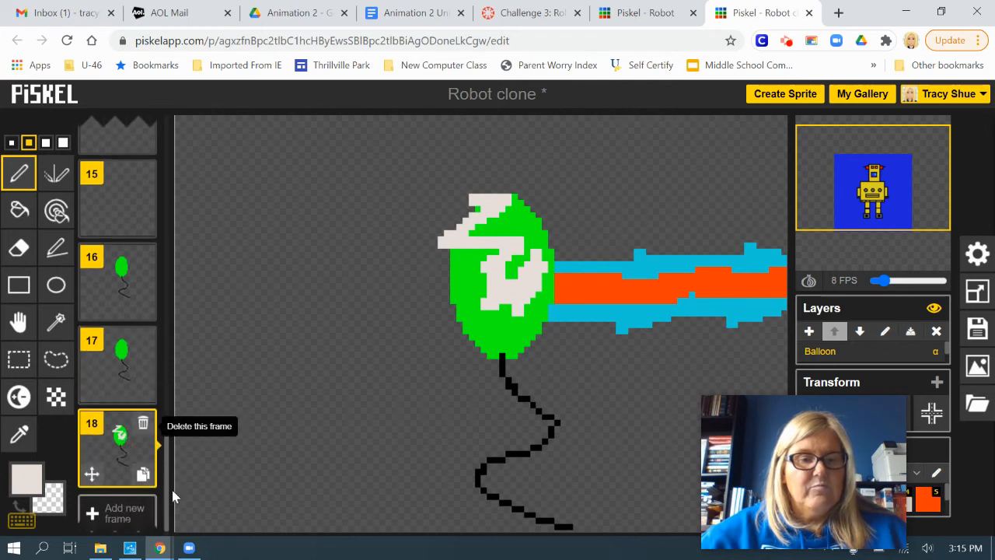
{"action": "left_click", "coordinate": [143, 473]}
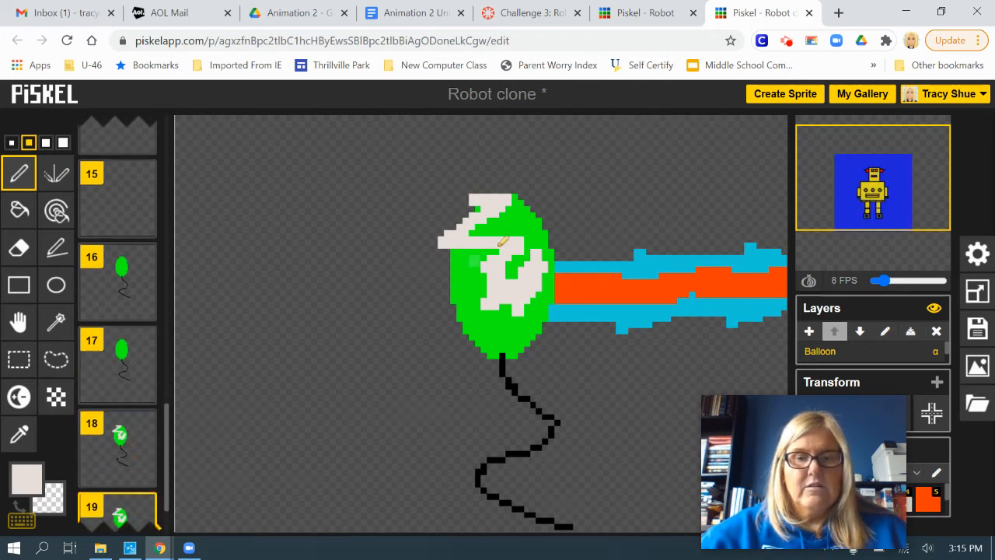
{"action": "mouse_move", "coordinate": [492, 238]}
{"action": "left_mouse_down"}
{"action": "mouse_move", "coordinate": [521, 219]}
{"action": "mouse_move", "coordinate": [513, 203]}
{"action": "mouse_move", "coordinate": [545, 201]}
{"action": "mouse_move", "coordinate": [494, 208]}
{"action": "mouse_move", "coordinate": [571, 208]}
{"action": "mouse_move", "coordinate": [534, 252]}
{"action": "mouse_move", "coordinate": [558, 227]}
{"action": "mouse_move", "coordinate": [530, 269]}
{"action": "mouse_move", "coordinate": [526, 301]}
{"action": "mouse_move", "coordinate": [530, 293]}
{"action": "mouse_move", "coordinate": [480, 329]}
{"action": "left_mouse_up"}
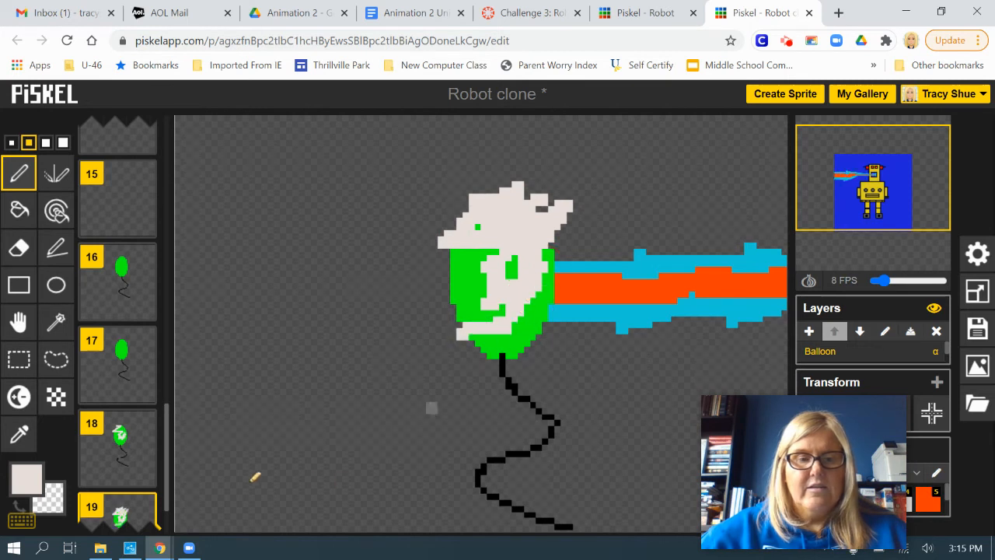
Duplicate frame 19 and spread the pale cloud over most of the balloon in frame 20.
{"action": "scroll", "coordinate": [137, 466], "scroll_direction": "down", "scroll_amount": 1}
{"action": "left_click", "coordinate": [145, 473]}
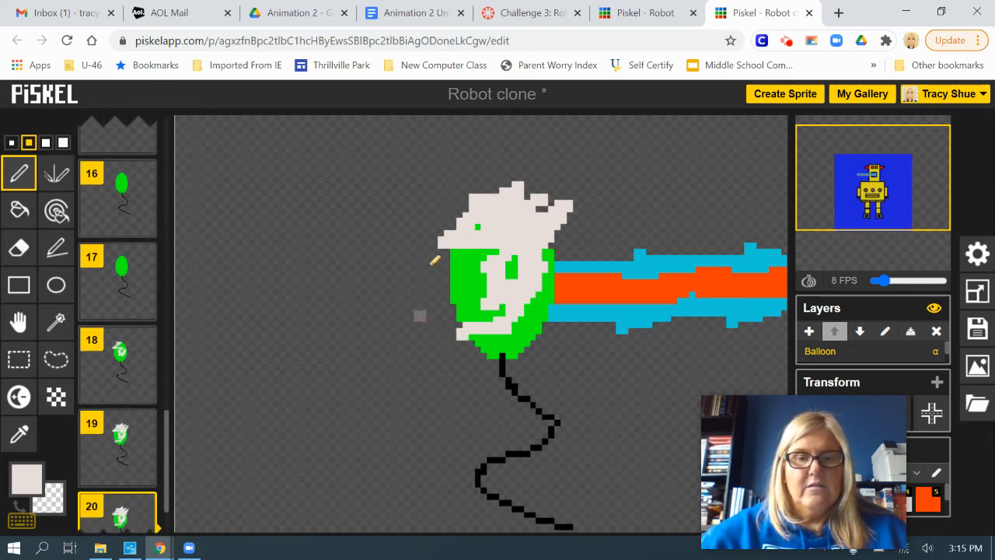
{"action": "mouse_move", "coordinate": [481, 220]}
{"action": "left_mouse_down"}
{"action": "mouse_move", "coordinate": [422, 292]}
{"action": "mouse_move", "coordinate": [485, 249]}
{"action": "mouse_move", "coordinate": [505, 231]}
{"action": "mouse_move", "coordinate": [498, 227]}
{"action": "mouse_move", "coordinate": [571, 234]}
{"action": "mouse_move", "coordinate": [546, 280]}
{"action": "mouse_move", "coordinate": [570, 325]}
{"action": "mouse_move", "coordinate": [465, 323]}
{"action": "mouse_move", "coordinate": [510, 337]}
{"action": "mouse_move", "coordinate": [497, 333]}
{"action": "mouse_move", "coordinate": [495, 352]}
{"action": "mouse_move", "coordinate": [462, 362]}
{"action": "left_mouse_up"}
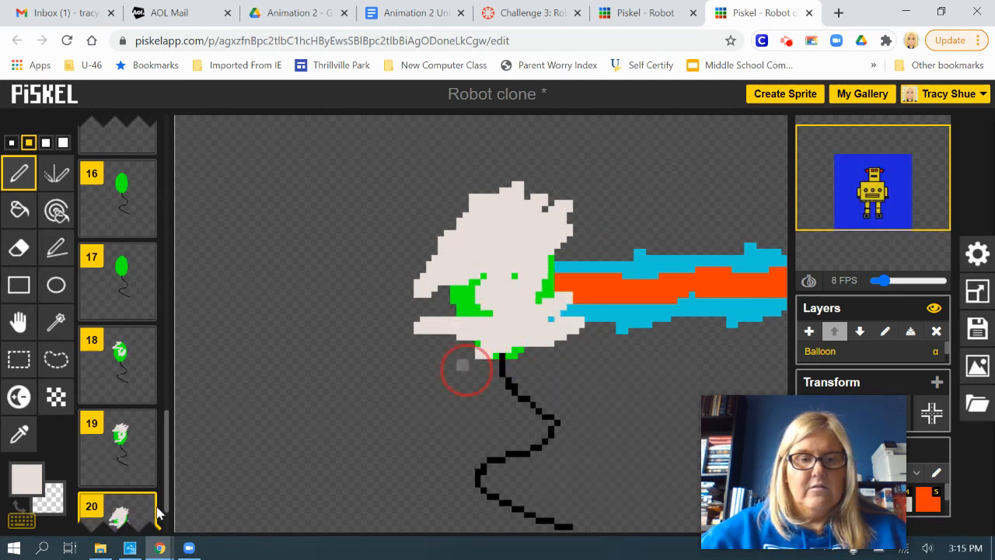
Duplicate frame 20 and paint over the remaining green of the balloon in frame 21 to form a solid pale cloud.
{"action": "scroll", "coordinate": [122, 467], "scroll_direction": "down", "scroll_amount": 1}
{"action": "left_click", "coordinate": [143, 474]}
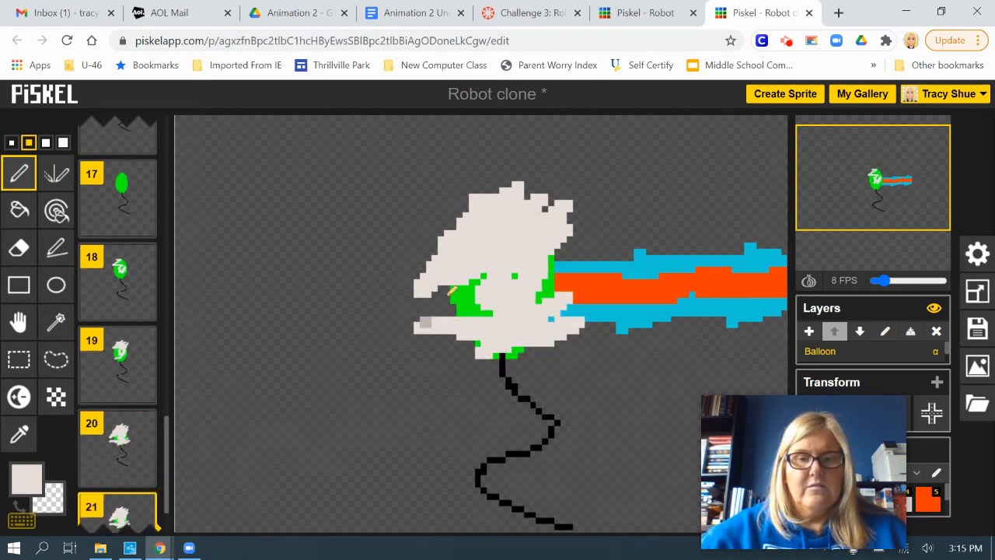
{"action": "mouse_move", "coordinate": [439, 291]}
{"action": "left_mouse_down"}
{"action": "mouse_move", "coordinate": [430, 345]}
{"action": "mouse_move", "coordinate": [489, 258]}
{"action": "mouse_move", "coordinate": [468, 327]}
{"action": "mouse_move", "coordinate": [484, 301]}
{"action": "mouse_move", "coordinate": [494, 325]}
{"action": "mouse_move", "coordinate": [470, 342]}
{"action": "mouse_move", "coordinate": [506, 365]}
{"action": "mouse_move", "coordinate": [488, 364]}
{"action": "mouse_move", "coordinate": [556, 314]}
{"action": "mouse_move", "coordinate": [533, 299]}
{"action": "mouse_move", "coordinate": [543, 305]}
{"action": "mouse_move", "coordinate": [545, 296]}
{"action": "mouse_move", "coordinate": [536, 266]}
{"action": "mouse_move", "coordinate": [506, 285]}
{"action": "left_mouse_up"}
Duplicate frame 21 and set the pen to black at the smallest size.
{"action": "scroll", "coordinate": [147, 466], "scroll_direction": "down", "scroll_amount": 2}
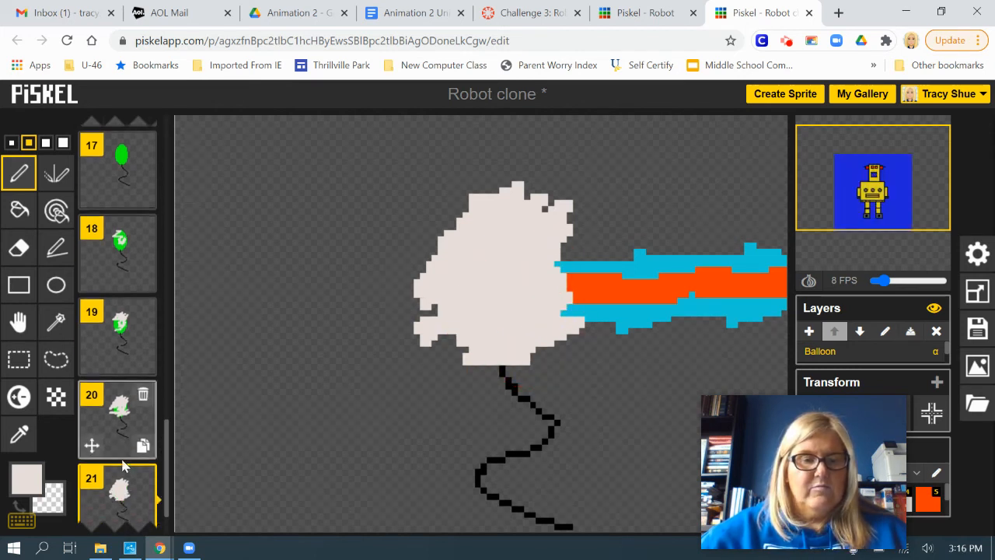
{"action": "left_click", "coordinate": [143, 474]}
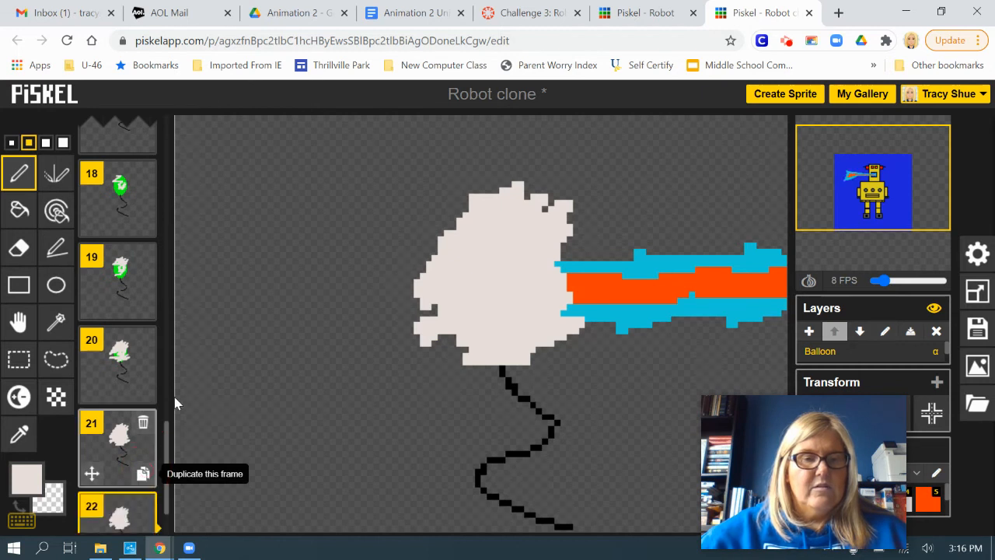
{"action": "left_click", "coordinate": [10, 483]}
{"action": "left_click", "coordinate": [53, 401]}
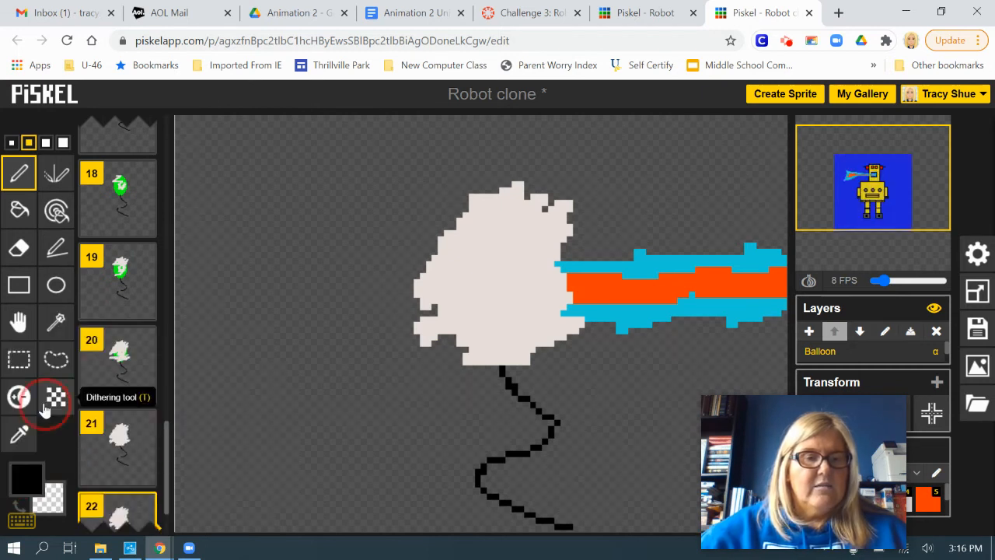
{"action": "left_click", "coordinate": [11, 142]}
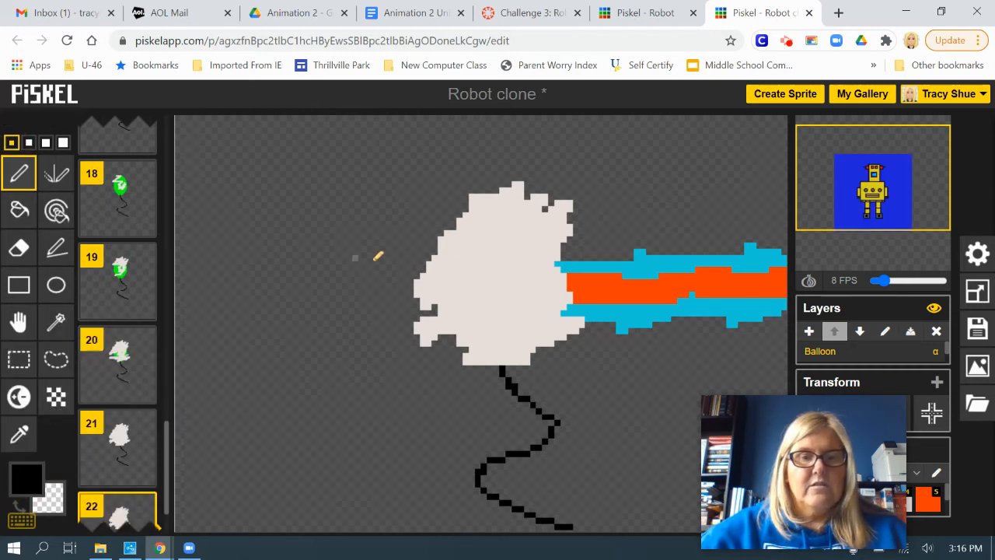
Handwrite "Poof!" in black across the pale cloud and beam in frame 22.
{"action": "left_click_drag", "start_coordinate": [356, 246], "coordinate": [386, 227]}
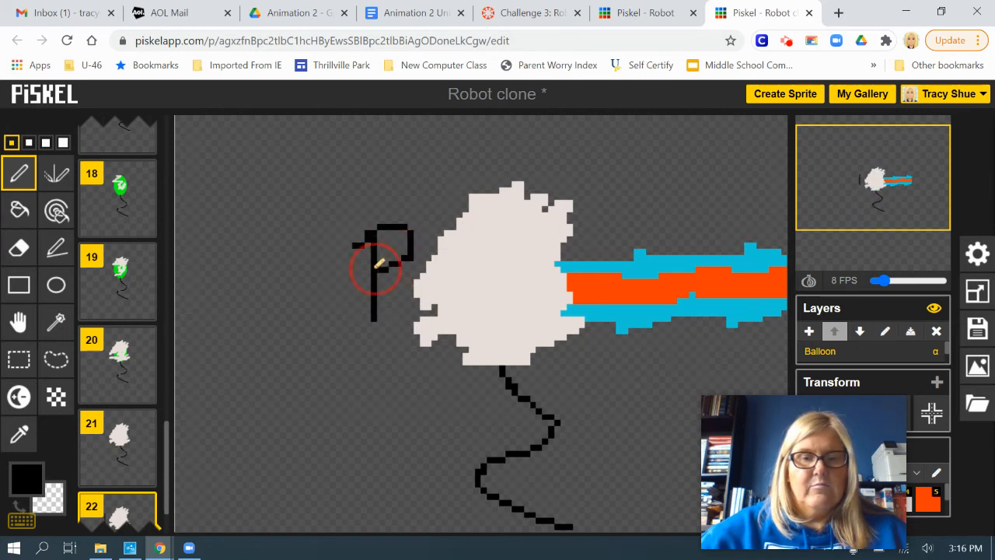
{"action": "mouse_move", "coordinate": [455, 303]}
{"action": "left_mouse_down"}
{"action": "mouse_move", "coordinate": [445, 276]}
{"action": "mouse_move", "coordinate": [483, 300]}
{"action": "mouse_move", "coordinate": [513, 272]}
{"action": "left_mouse_up"}
{"action": "mouse_move", "coordinate": [615, 245]}
{"action": "left_mouse_down"}
{"action": "mouse_move", "coordinate": [604, 232]}
{"action": "mouse_move", "coordinate": [533, 239]}
{"action": "mouse_move", "coordinate": [540, 303]}
{"action": "left_mouse_up"}
{"action": "left_click_drag", "start_coordinate": [532, 258], "coordinate": [572, 259]}
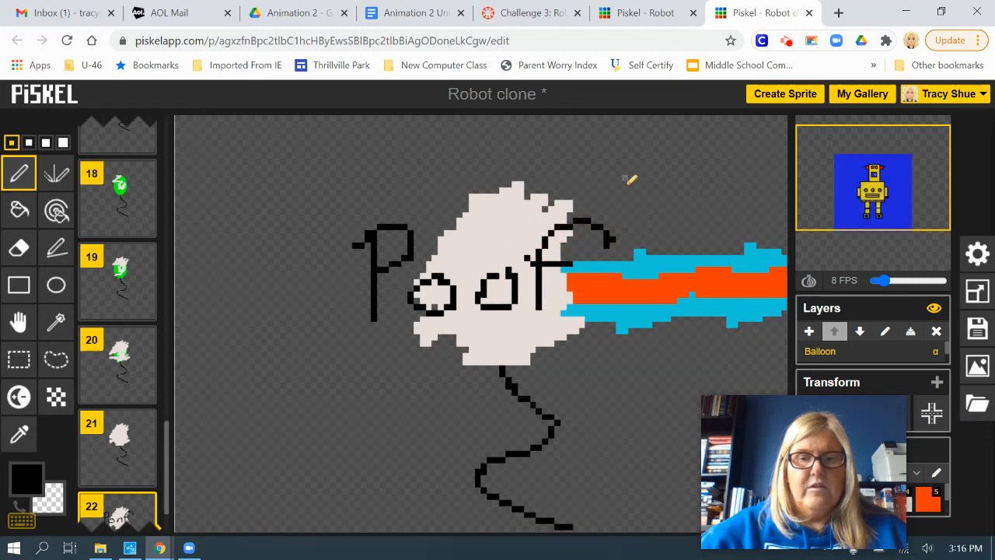
{"action": "left_click", "coordinate": [633, 297]}
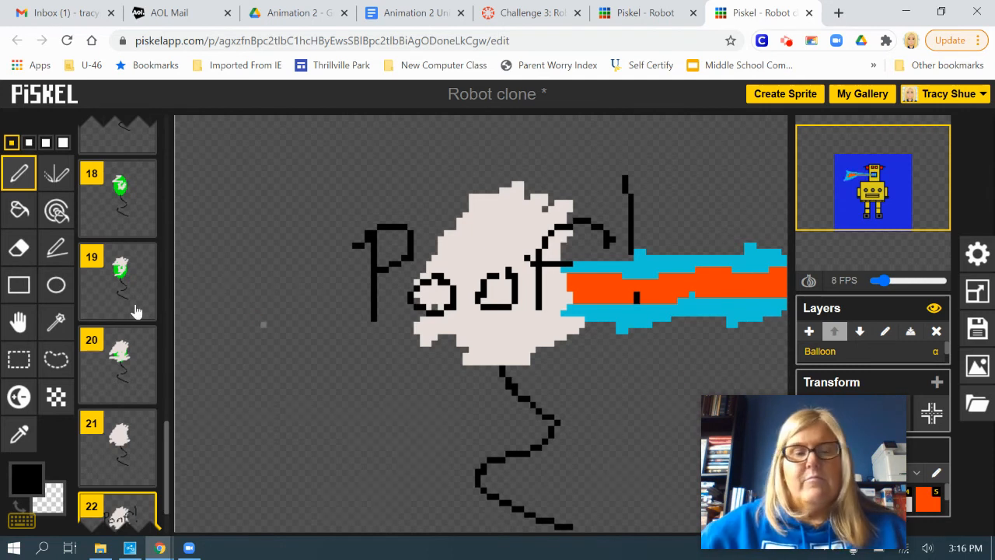
Select the Background layer in frame 1 and clone it to all frames.
{"action": "scroll", "coordinate": [123, 304], "scroll_direction": "up", "scroll_amount": 5}
{"action": "scroll", "coordinate": [128, 303], "scroll_direction": "up", "scroll_amount": 12}
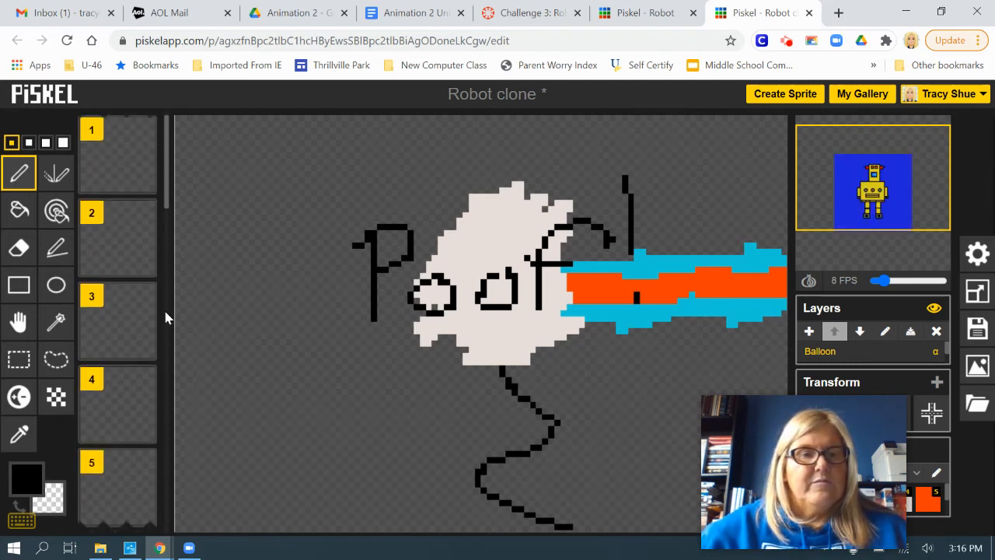
{"action": "left_click", "coordinate": [125, 161]}
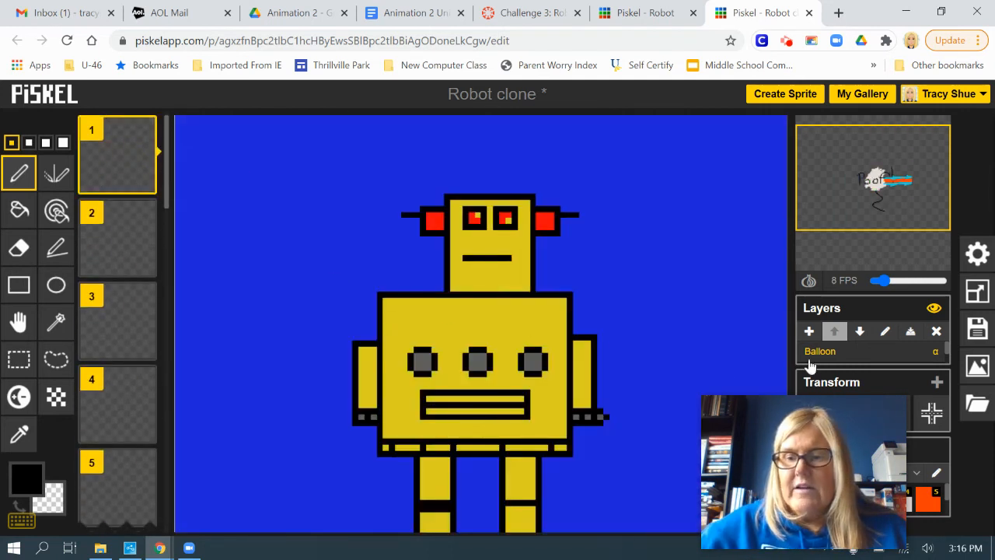
{"action": "left_click_drag", "start_coordinate": [947, 356], "coordinate": [947, 363]}
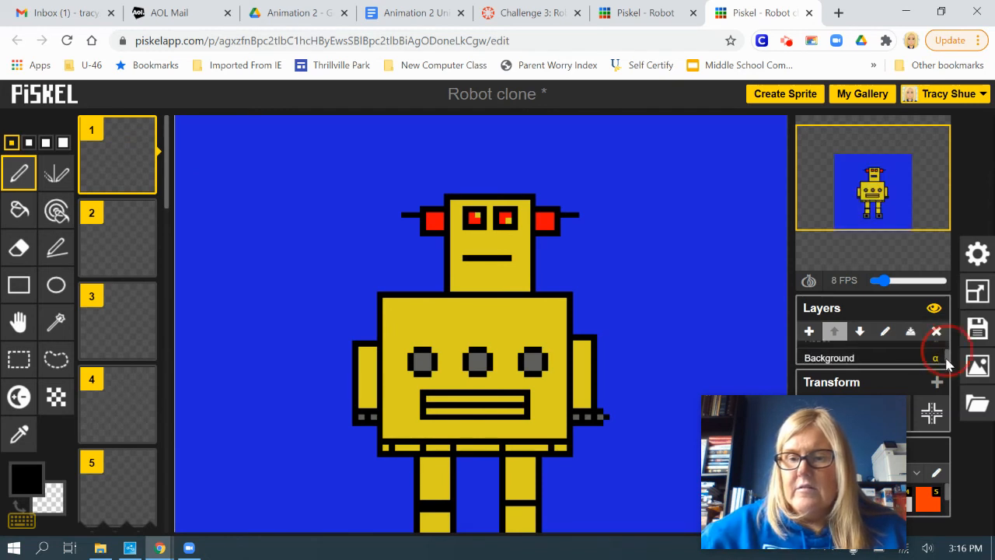
{"action": "left_click", "coordinate": [839, 355]}
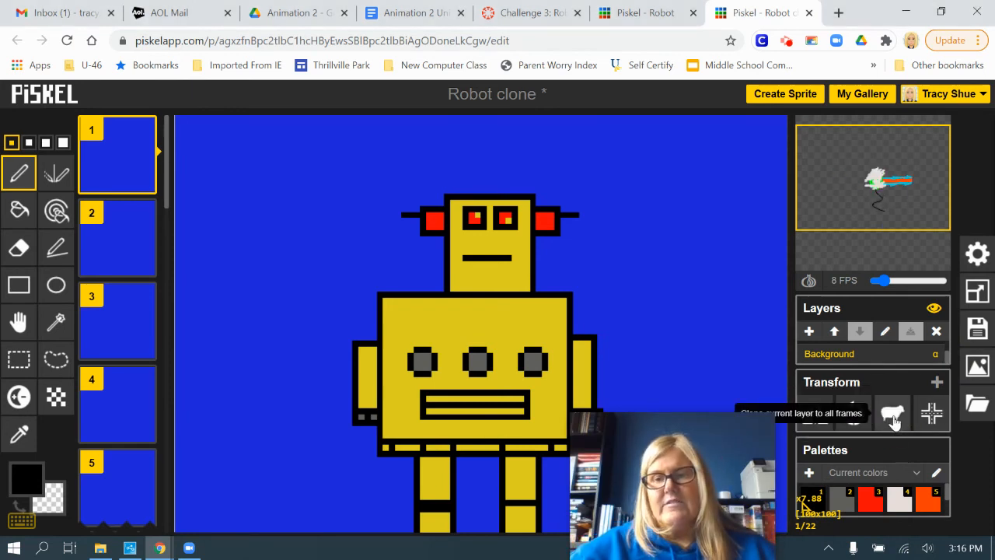
{"action": "left_click", "coordinate": [894, 420]}
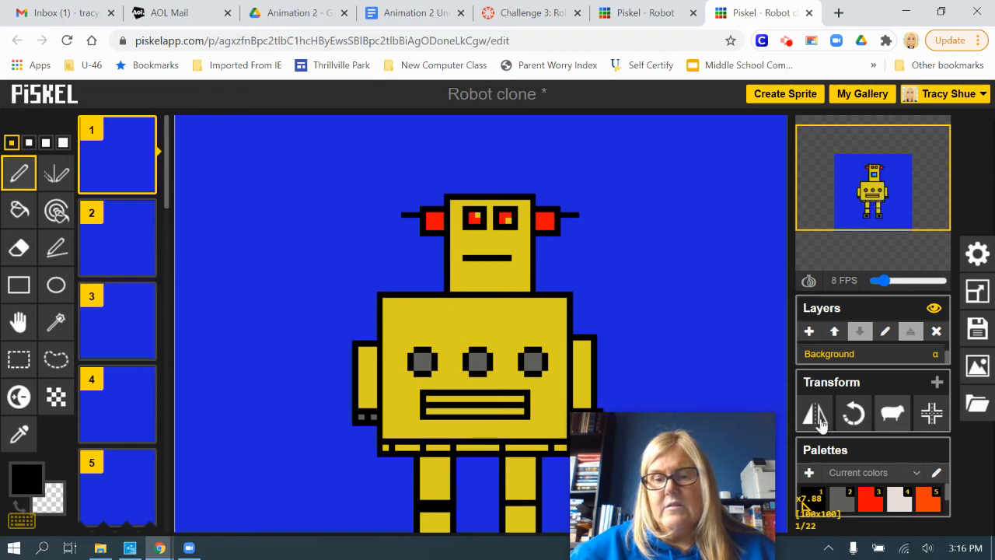
Watch the whole animation in a popup preview, and close the preview.
{"action": "left_click_drag", "start_coordinate": [699, 429], "coordinate": [886, 412]}
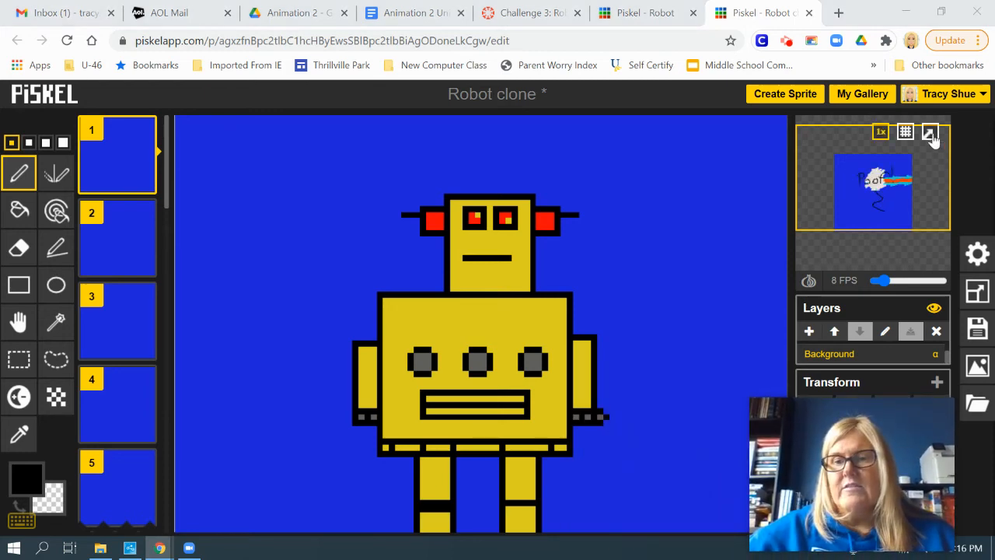
{"action": "left_click", "coordinate": [930, 134]}
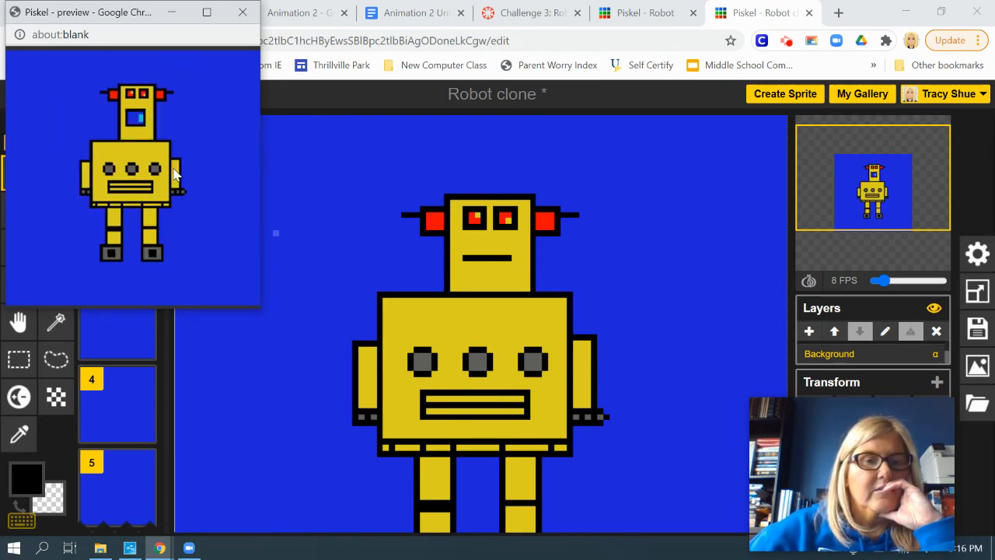
{"action": "left_click", "coordinate": [239, 13]}
Duplicate the final "Poof!" frame 22 twice, and check the extended ending in a popup preview.
{"action": "scroll", "coordinate": [140, 435], "scroll_direction": "down", "scroll_amount": 15}
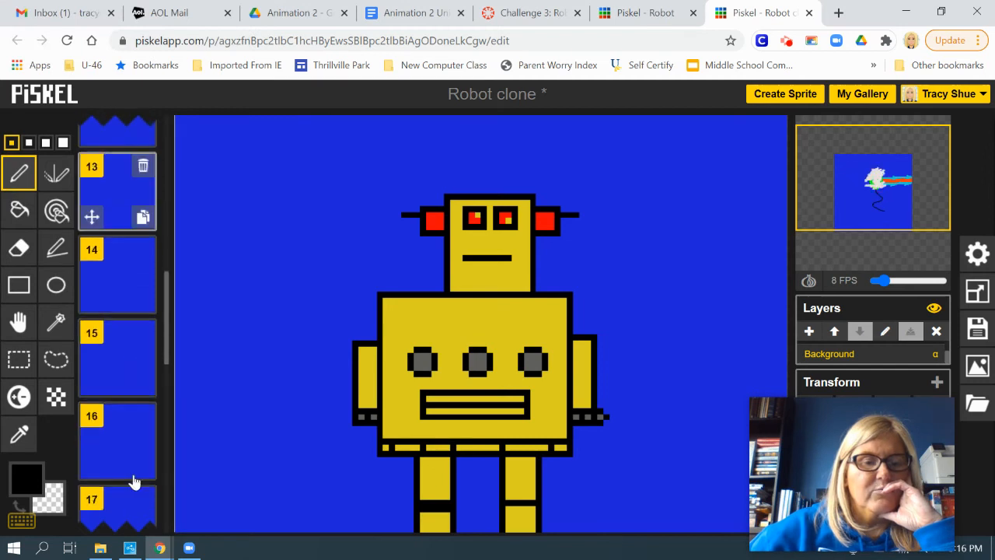
{"action": "scroll", "coordinate": [141, 465], "scroll_direction": "down", "scroll_amount": 1}
{"action": "left_click", "coordinate": [111, 440]}
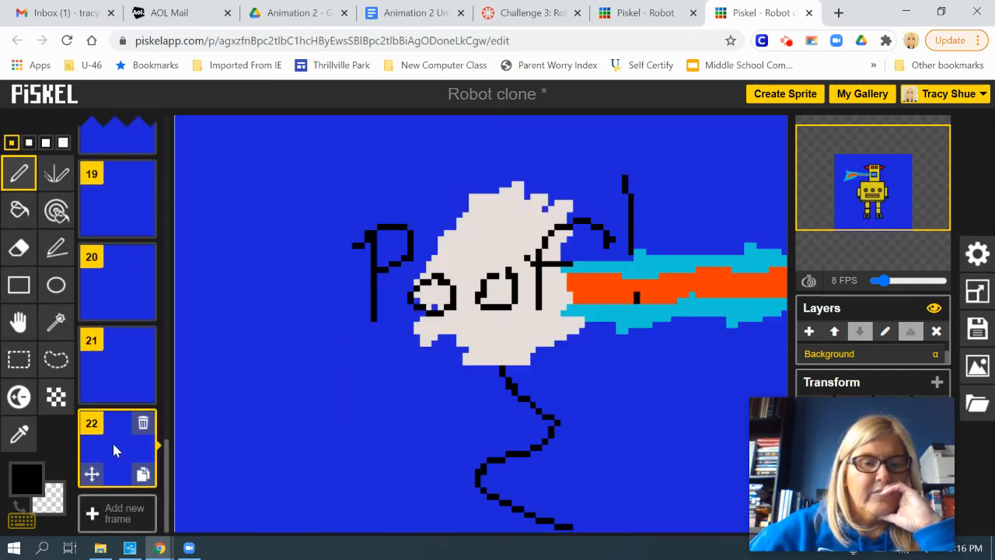
{"action": "left_click", "coordinate": [142, 473]}
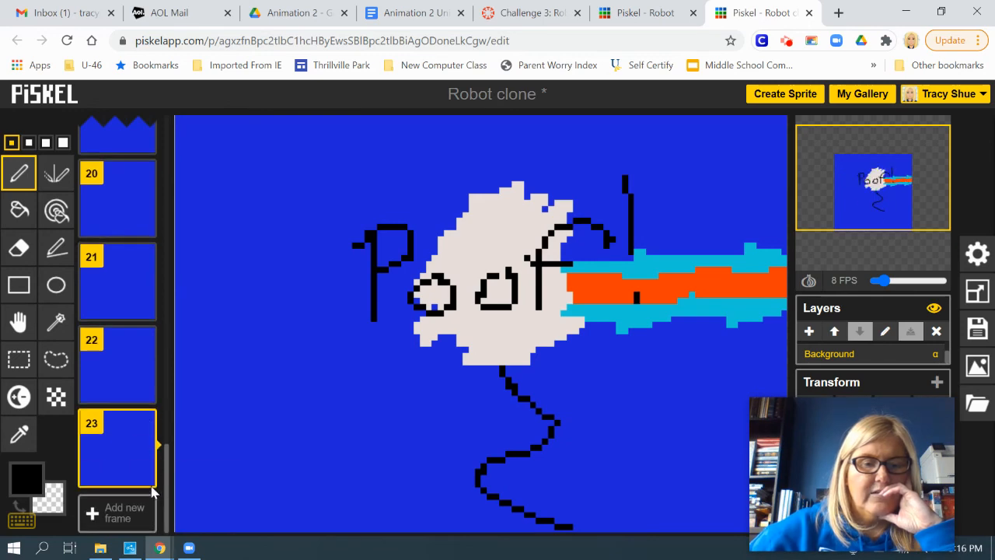
{"action": "left_click", "coordinate": [142, 472]}
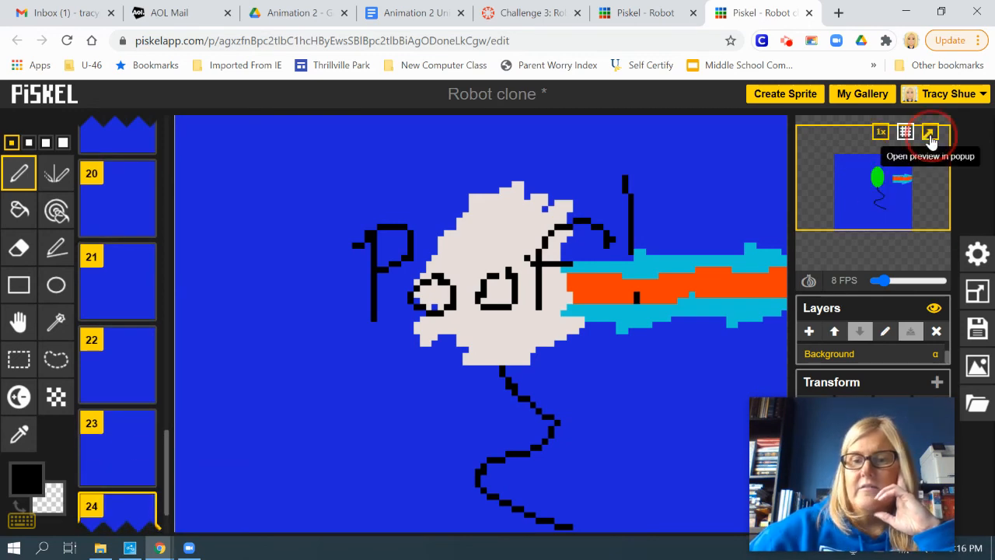
{"action": "left_click", "coordinate": [929, 132]}
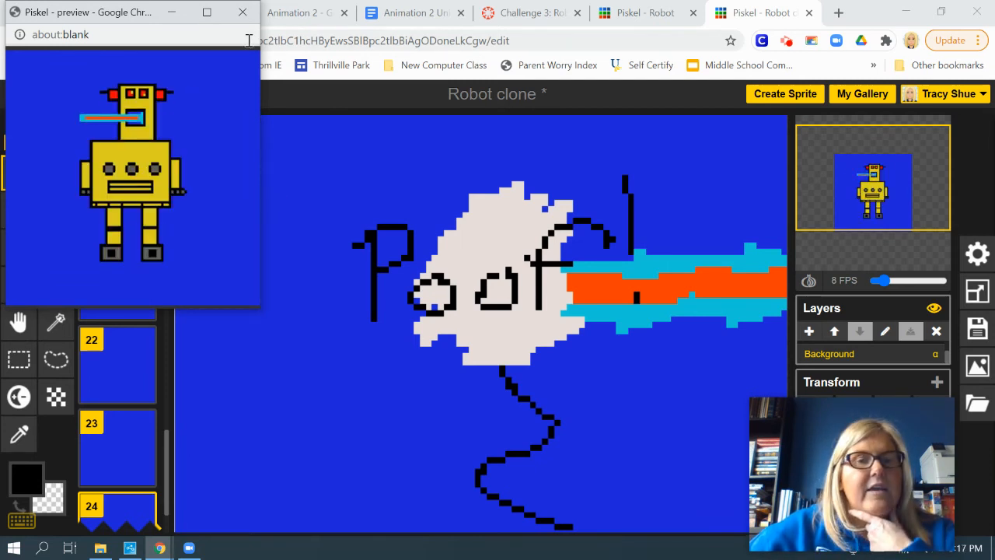
{"action": "left_click", "coordinate": [242, 12]}
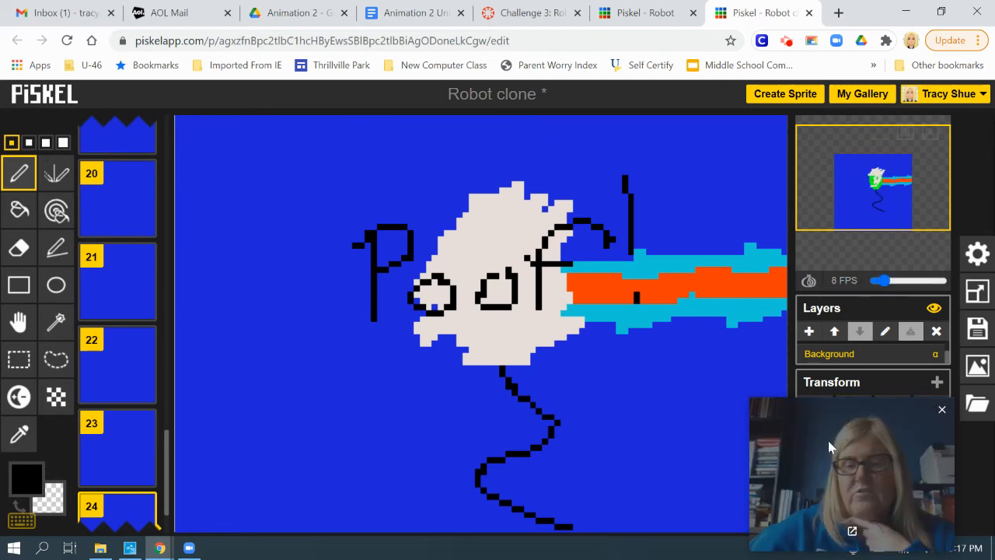
Save the sprite titled "Robot clone" to the online gallery.
{"action": "left_click_drag", "start_coordinate": [796, 420], "coordinate": [278, 395]}
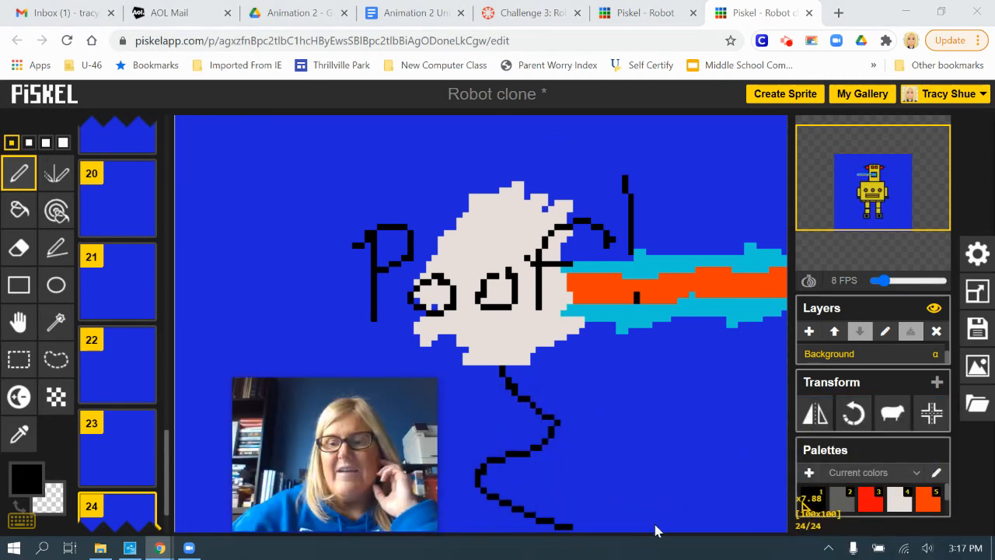
{"action": "left_click", "coordinate": [977, 327]}
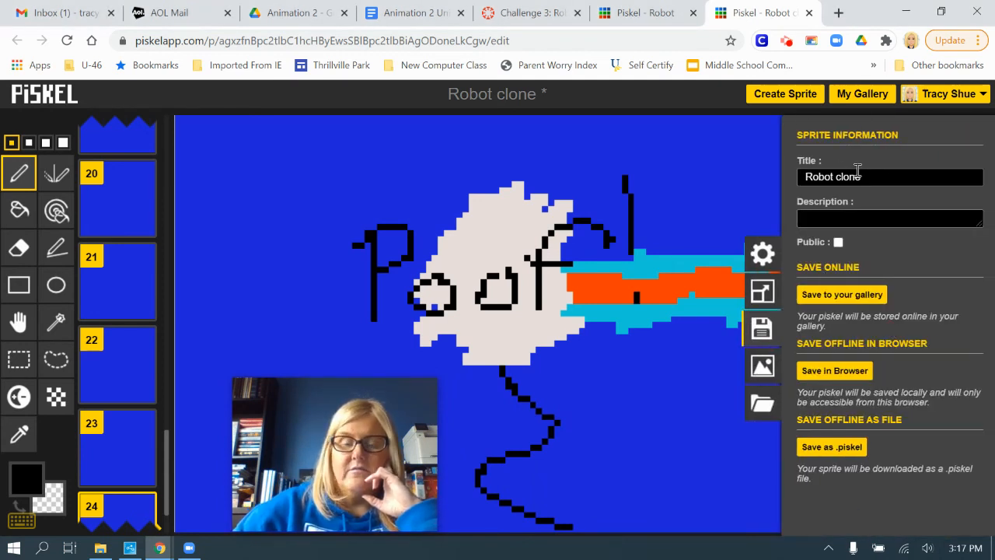
{"action": "left_click", "coordinate": [832, 298]}
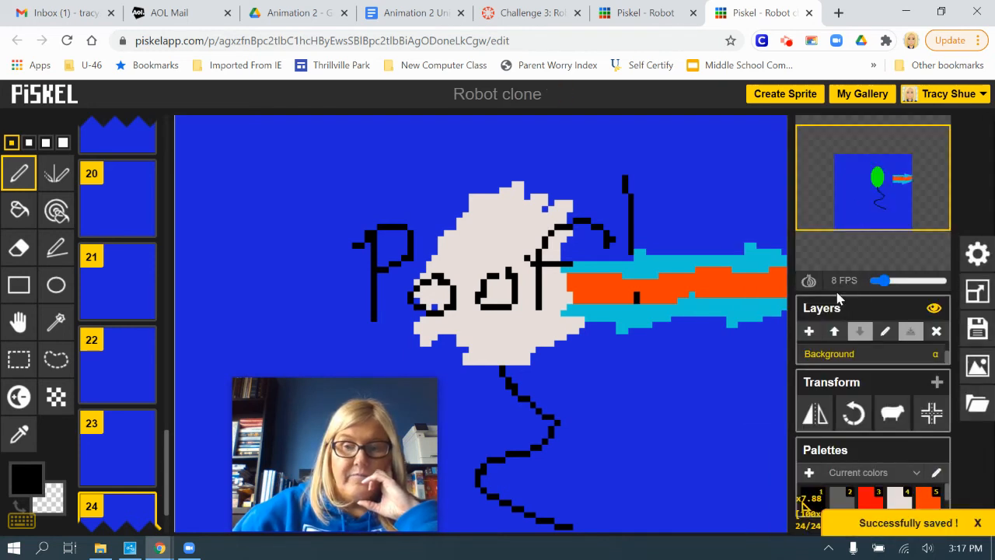
Export the sprite as a repeatedly looping animated GIF at 26.0x scale and download it.
{"action": "left_click", "coordinate": [977, 365]}
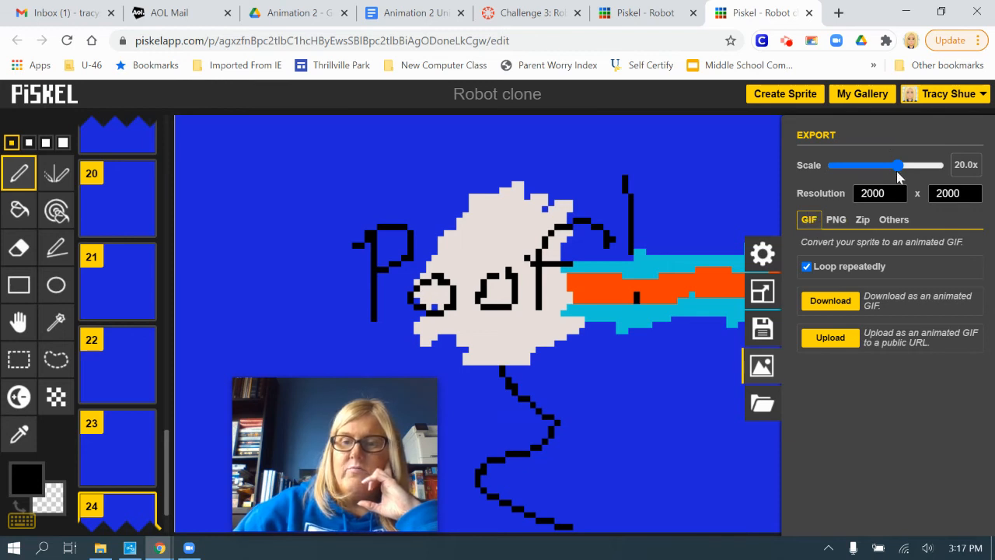
{"action": "left_click_drag", "start_coordinate": [900, 171], "coordinate": [911, 171]}
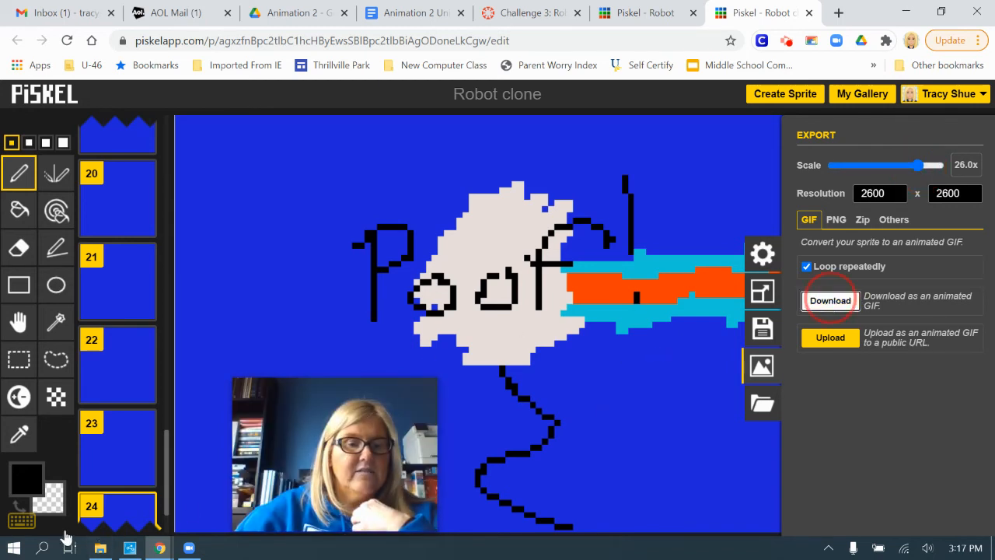
{"action": "mouse_move", "coordinate": [308, 427]}
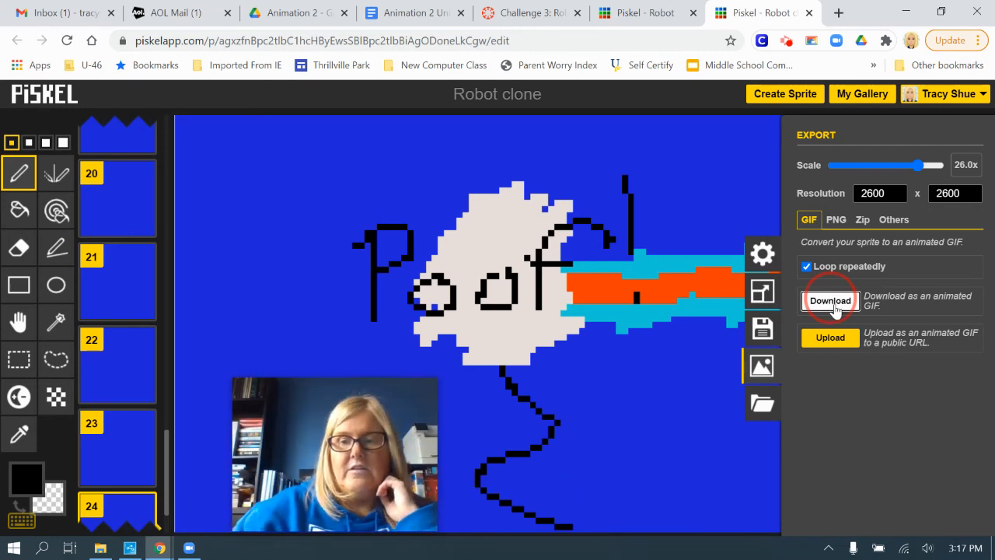
Switch to the Canvas assignment "Challenge 3: Robot" and show it in Student View.
{"action": "left_click", "coordinate": [528, 13]}
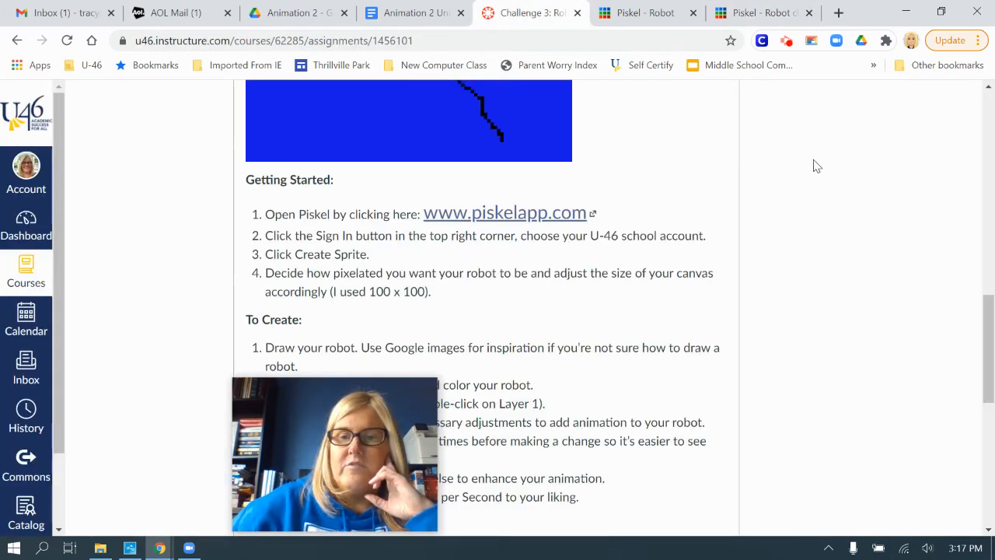
{"action": "scroll", "coordinate": [893, 255], "scroll_direction": "up", "scroll_amount": 10}
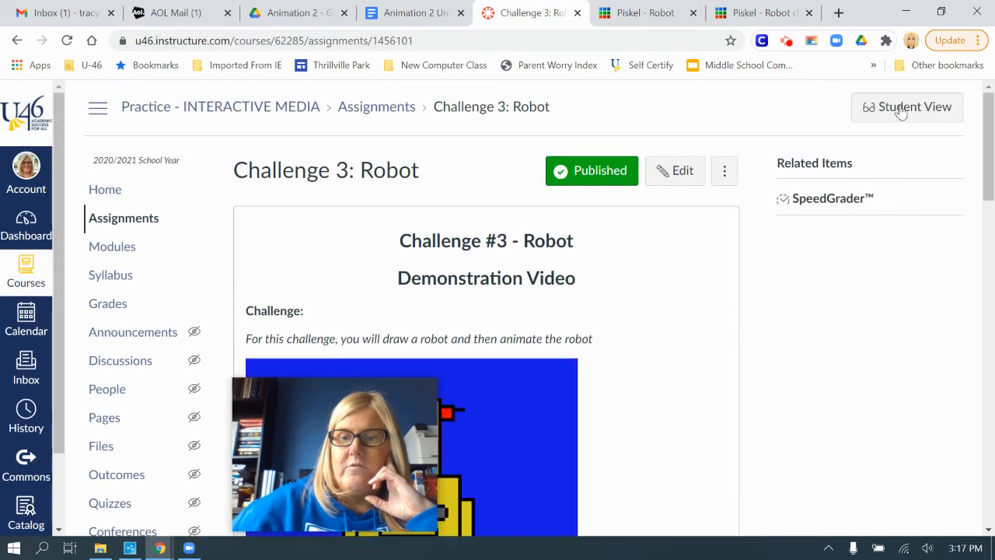
{"action": "left_click", "coordinate": [905, 113]}
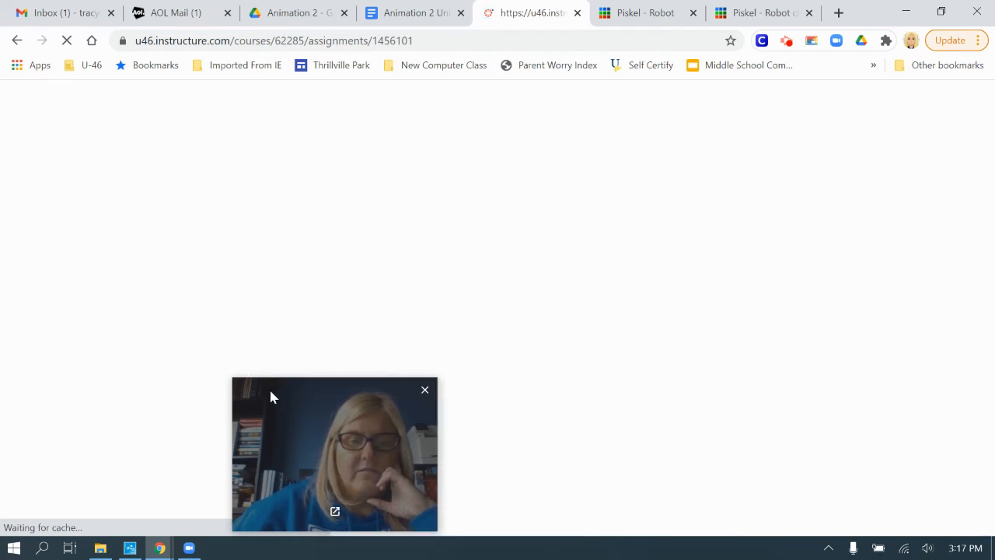
{"action": "left_click_drag", "start_coordinate": [270, 396], "coordinate": [770, 371]}
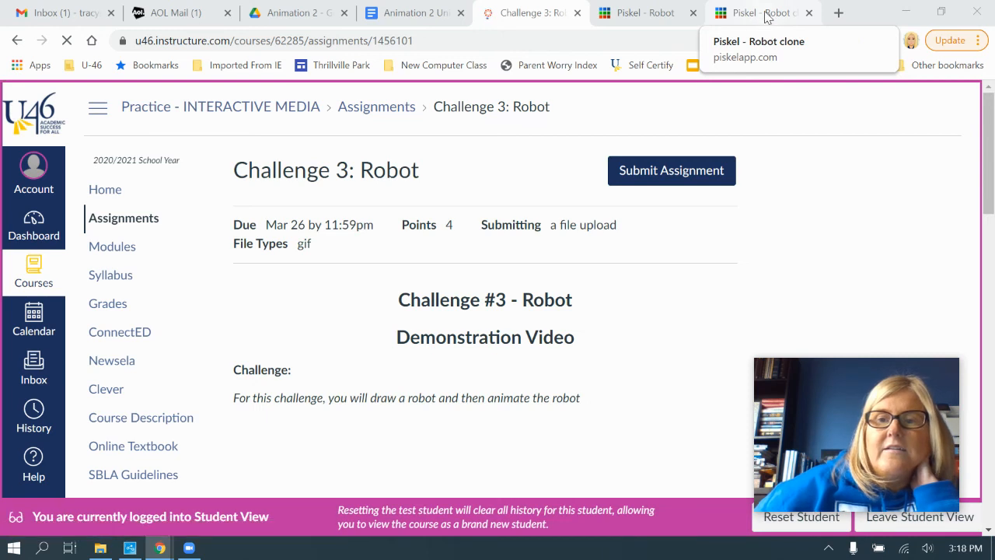
Check the Robot clone sprite in Piskel, and return to the Canvas assignment to start a file-upload submission.
{"action": "left_click", "coordinate": [767, 14]}
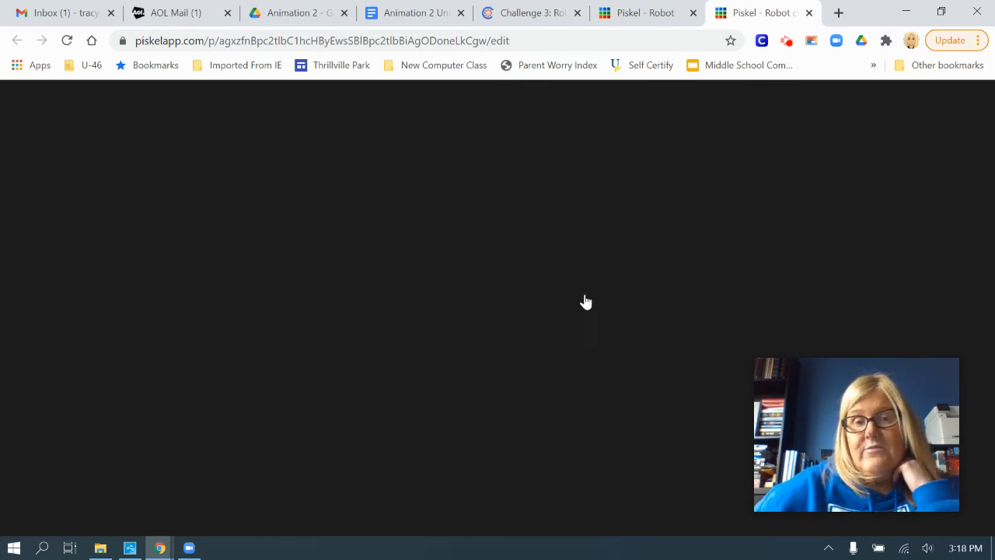
{"action": "left_click", "coordinate": [531, 13]}
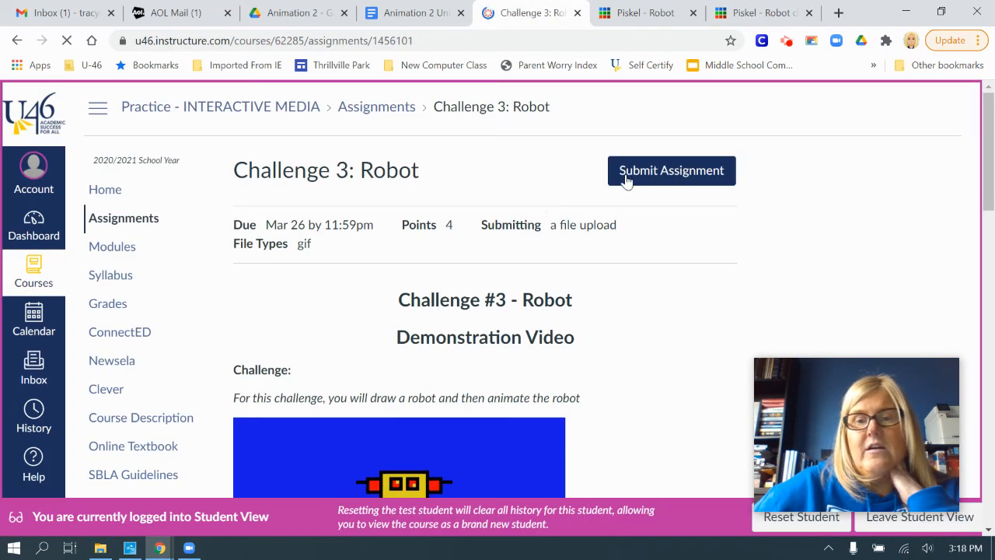
{"action": "left_click", "coordinate": [676, 177]}
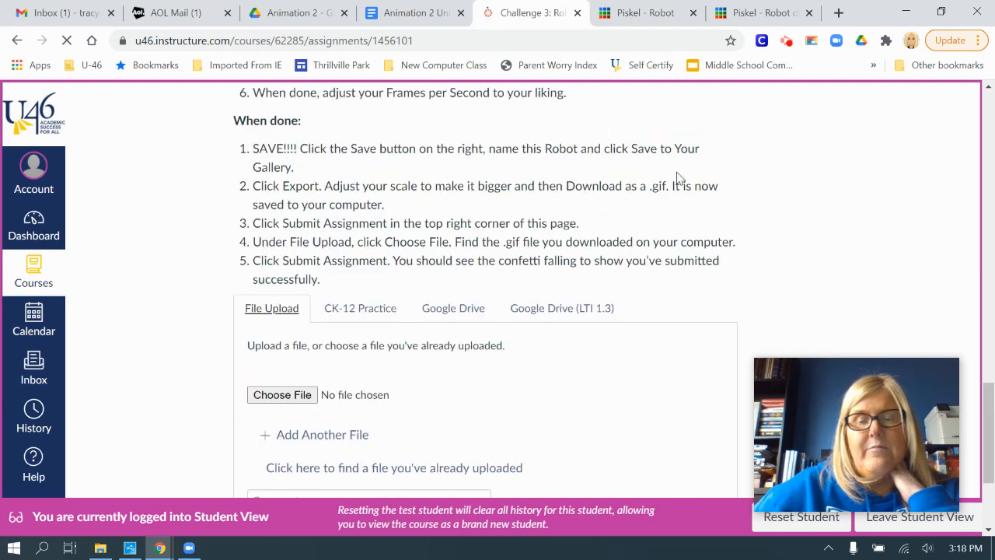
Look for the exported robot GIF in the Images, Emojis and Downloads folders, and close the file chooser.
{"action": "left_click", "coordinate": [287, 398]}
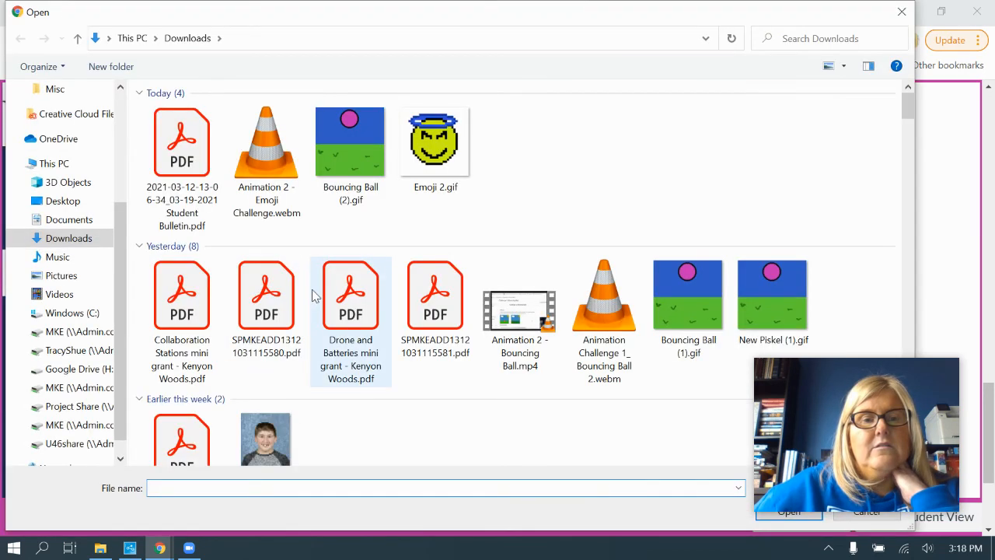
{"action": "left_click", "coordinate": [72, 349]}
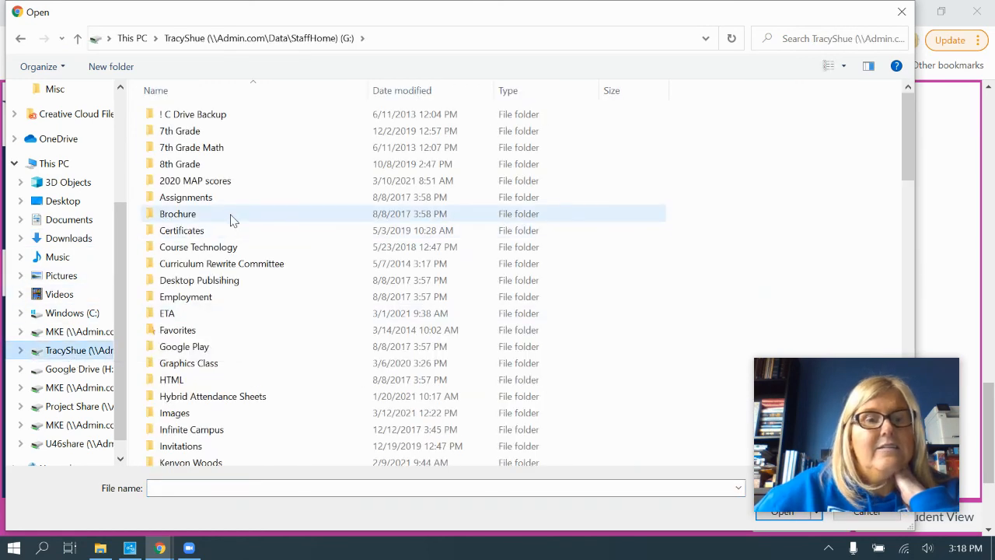
{"action": "double_click", "coordinate": [195, 415]}
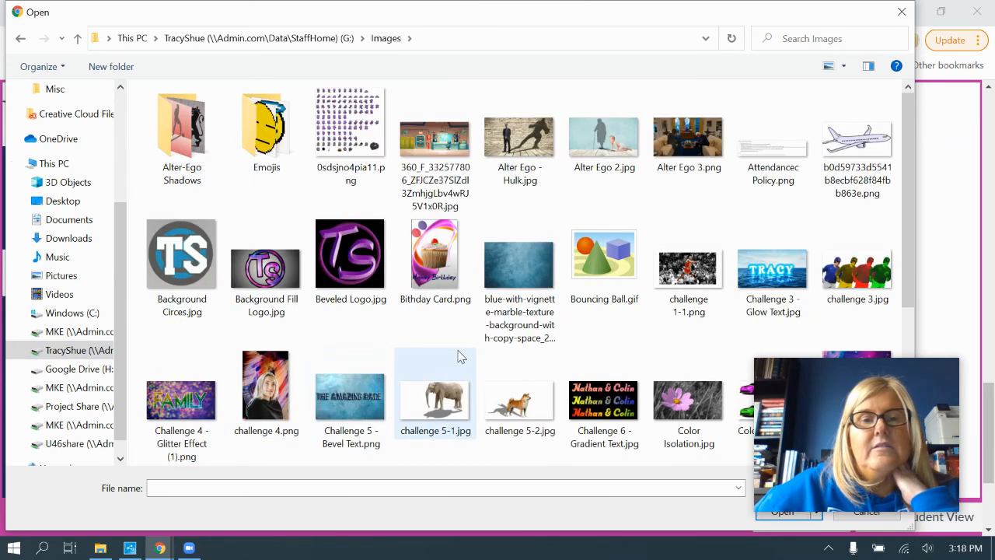
{"action": "left_click", "coordinate": [269, 134]}
{"action": "double_click", "coordinate": [270, 133]}
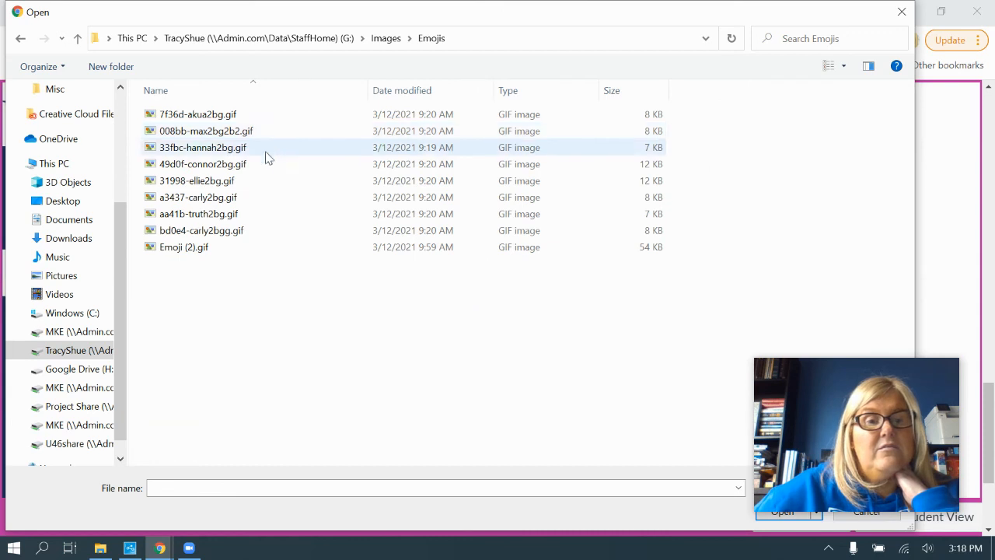
{"action": "left_click", "coordinate": [71, 245]}
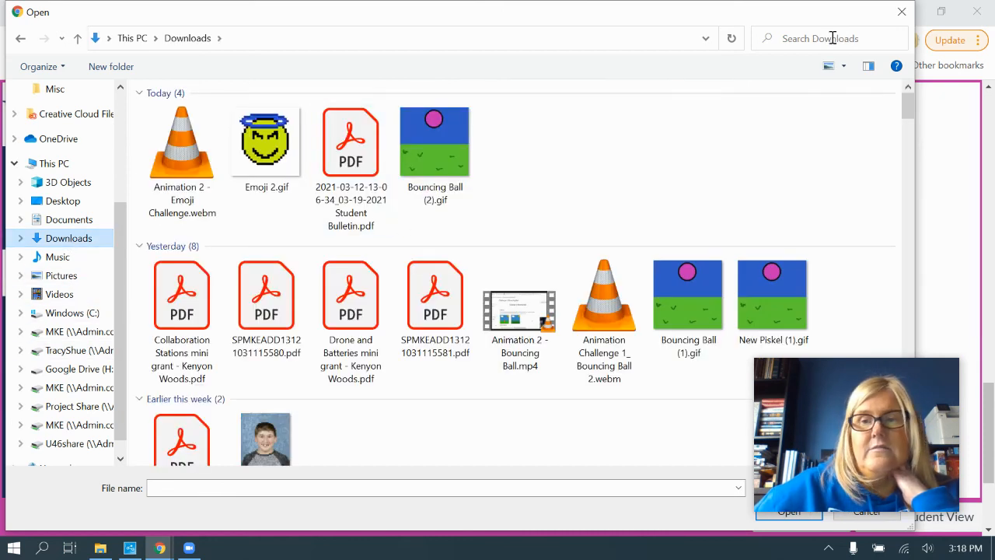
{"action": "left_click", "coordinate": [902, 13]}
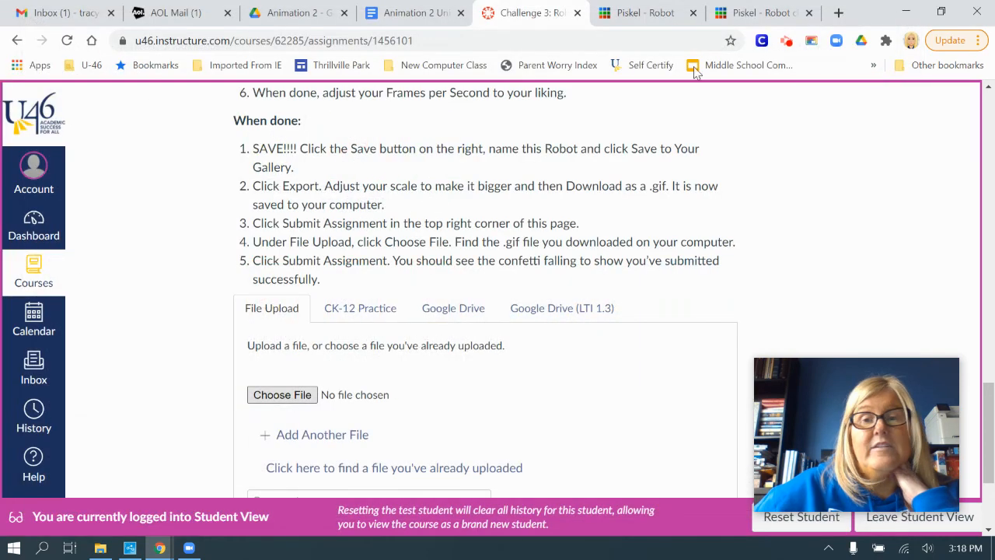
Check the Robot clone and original Robot sprites in Piskel, and return to the Canvas submission form.
{"action": "left_click", "coordinate": [766, 15]}
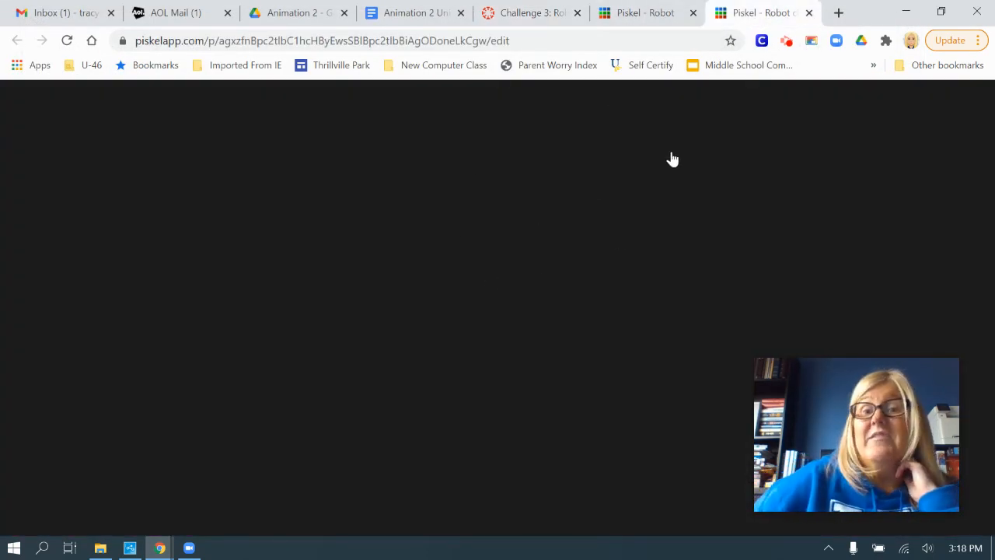
{"action": "left_click", "coordinate": [655, 13]}
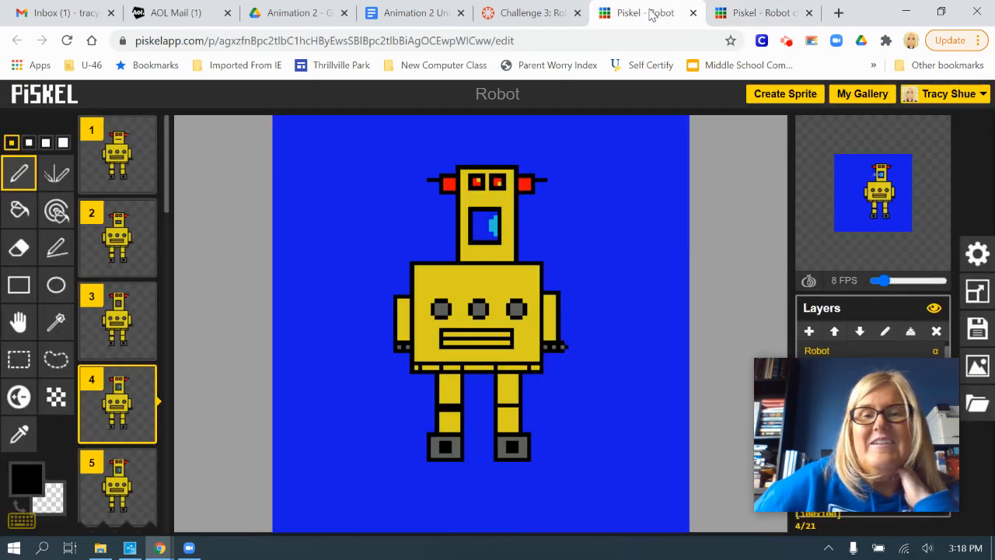
{"action": "left_click", "coordinate": [506, 13]}
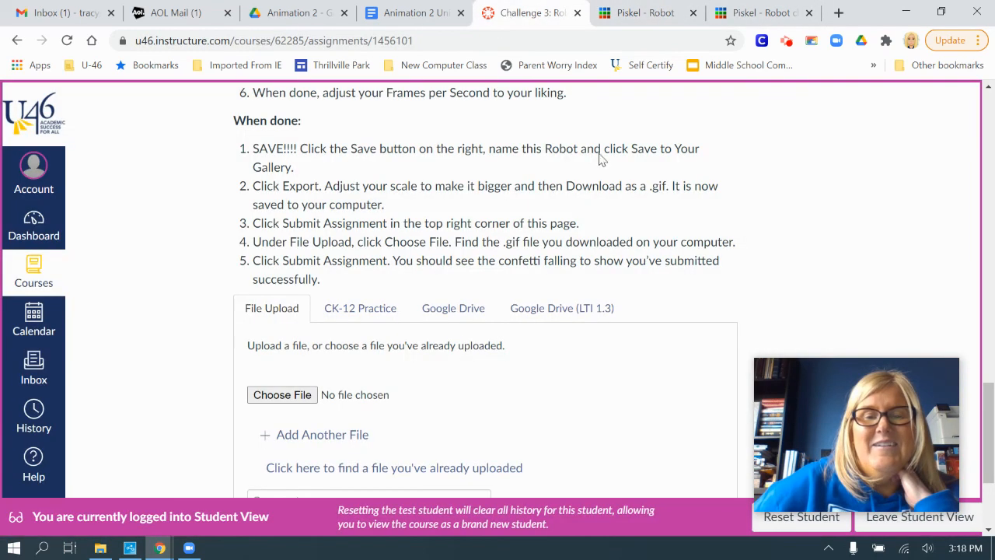
Attach Emoji 2.gif from the Downloads folder as the file upload for the assignment submission.
{"action": "left_click", "coordinate": [289, 402]}
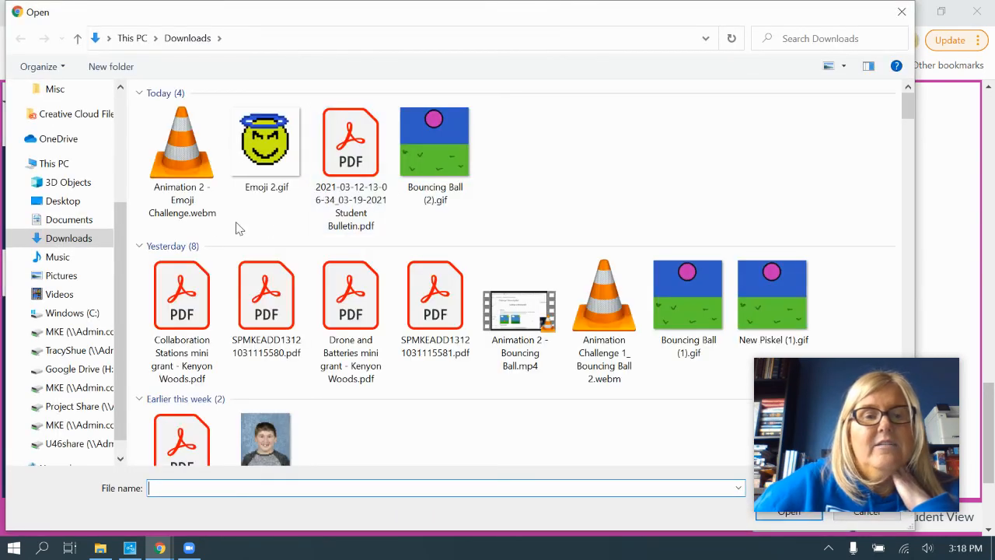
{"action": "left_click", "coordinate": [276, 156]}
{"action": "left_click", "coordinate": [795, 386]}
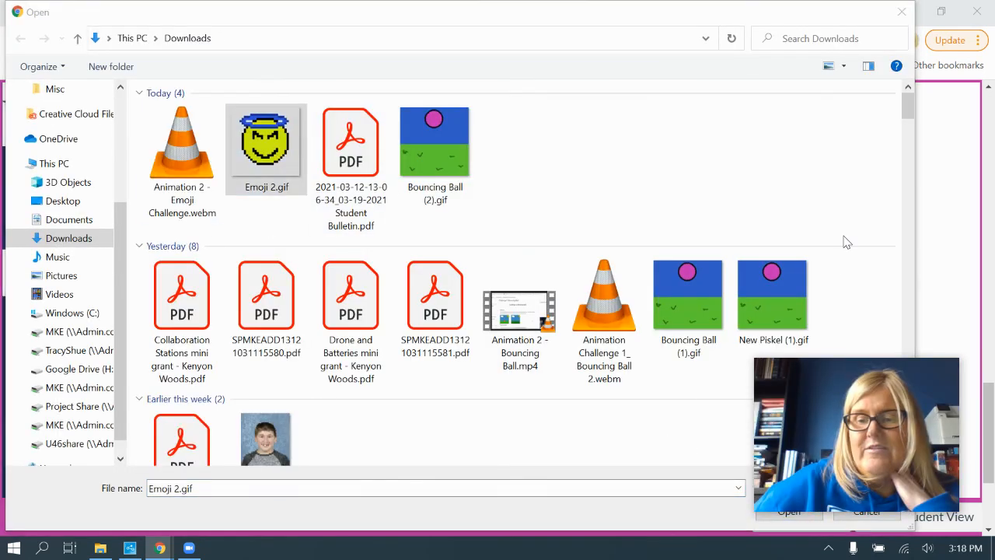
{"action": "left_click_drag", "start_coordinate": [795, 389], "coordinate": [490, 425]}
{"action": "left_click", "coordinate": [789, 511]}
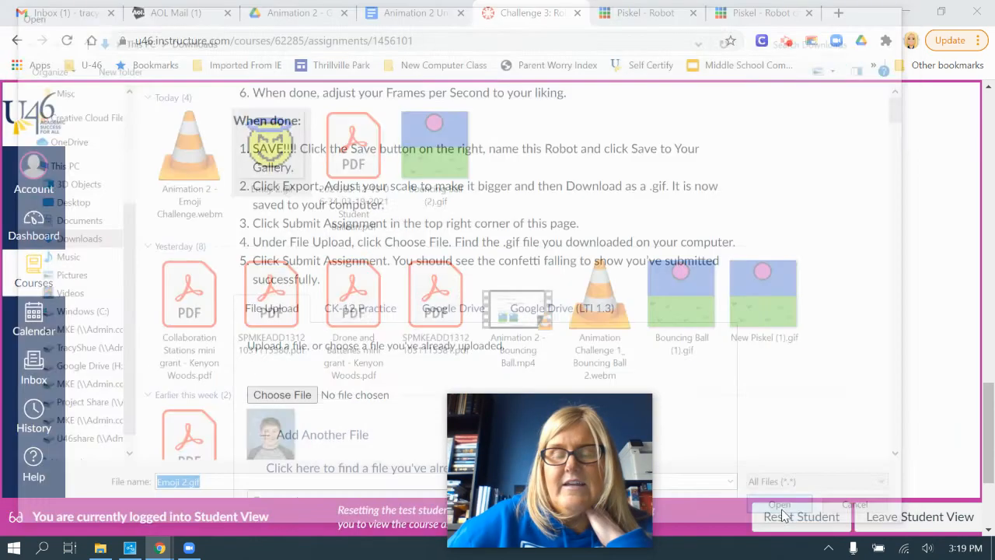
{"action": "left_click_drag", "start_coordinate": [493, 428], "coordinate": [774, 432]}
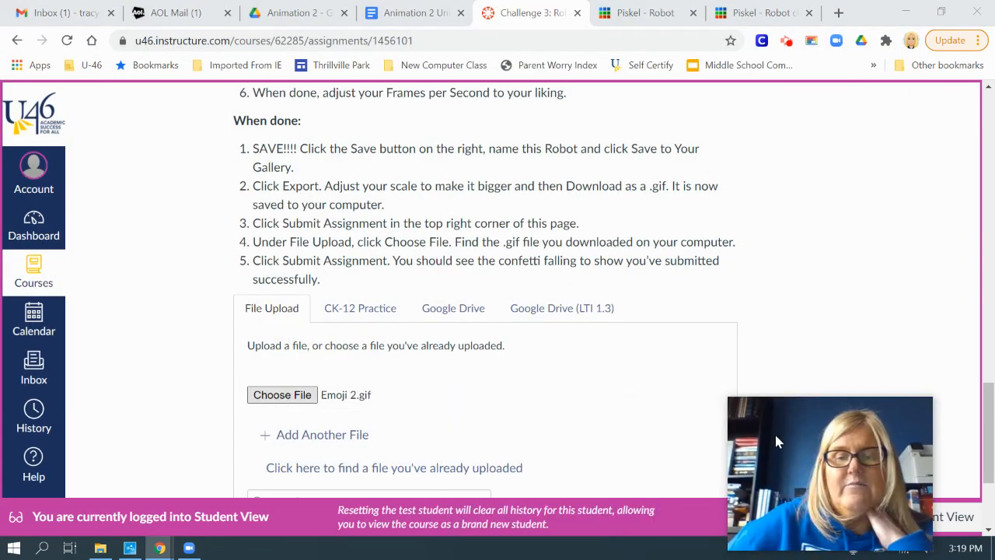
Submit the Challenge 3: Robot assignment with the attached GIF and no comment.
{"action": "scroll", "coordinate": [595, 266], "scroll_direction": "up", "scroll_amount": 6}
{"action": "scroll", "coordinate": [595, 266], "scroll_direction": "up", "scroll_amount": 10}
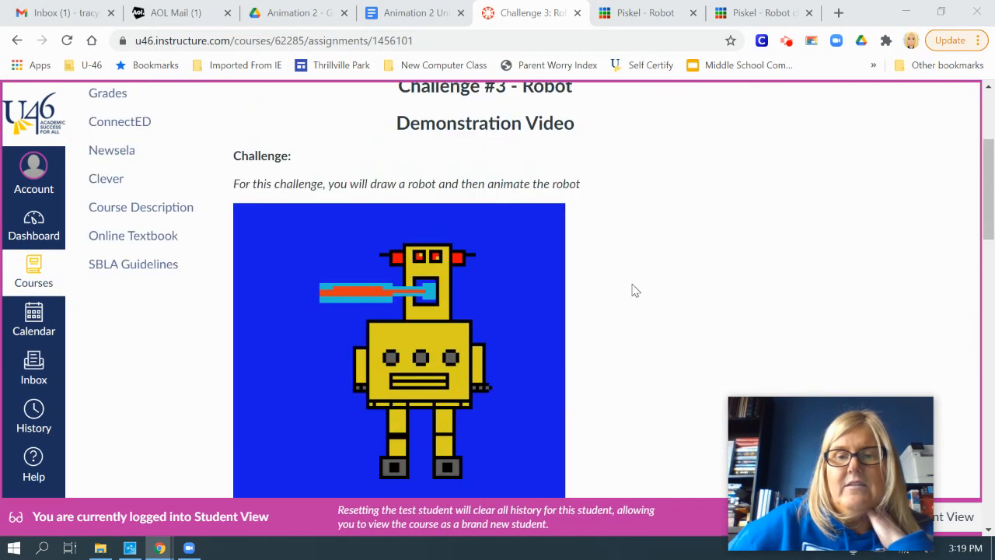
{"action": "scroll", "coordinate": [642, 295], "scroll_direction": "down", "scroll_amount": 4}
{"action": "scroll", "coordinate": [666, 307], "scroll_direction": "down", "scroll_amount": 12}
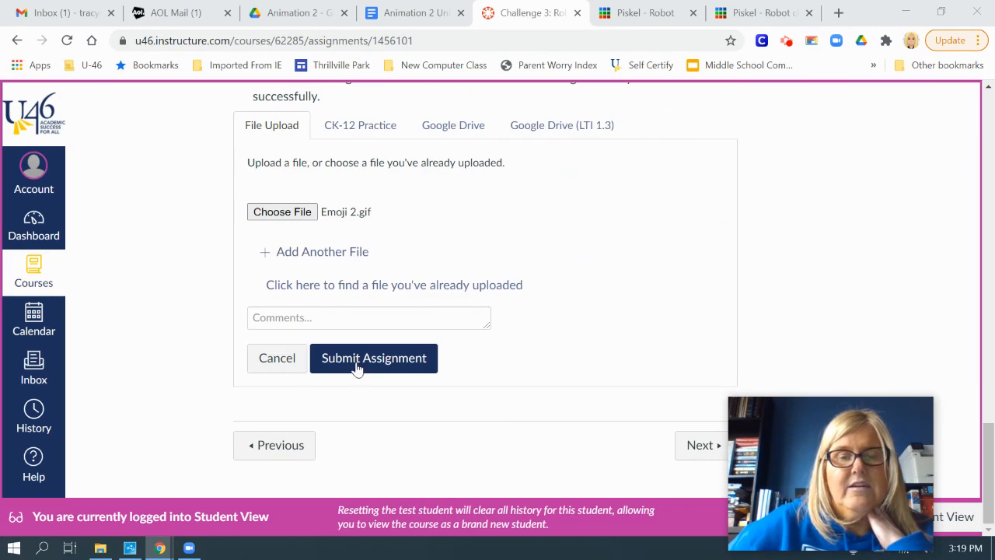
{"action": "left_click", "coordinate": [377, 363]}
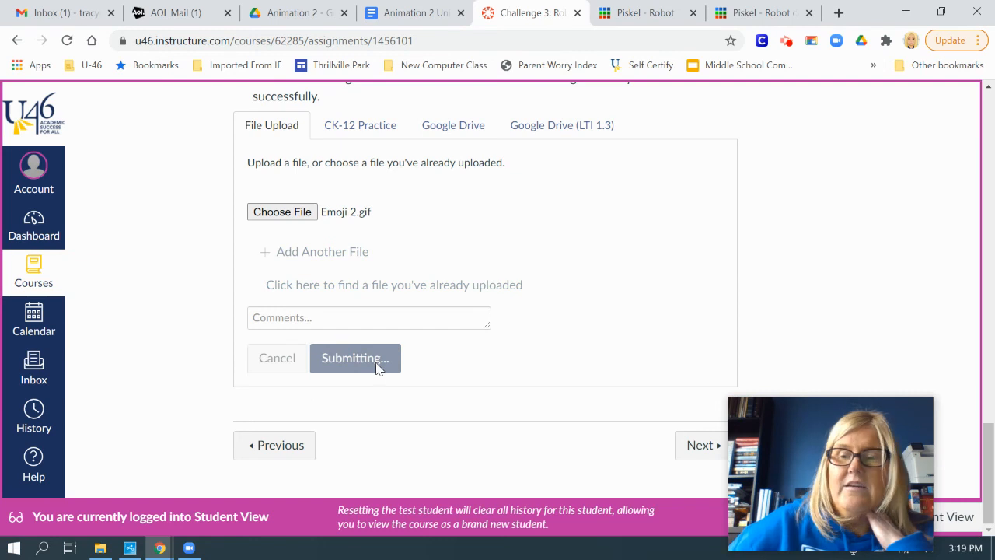